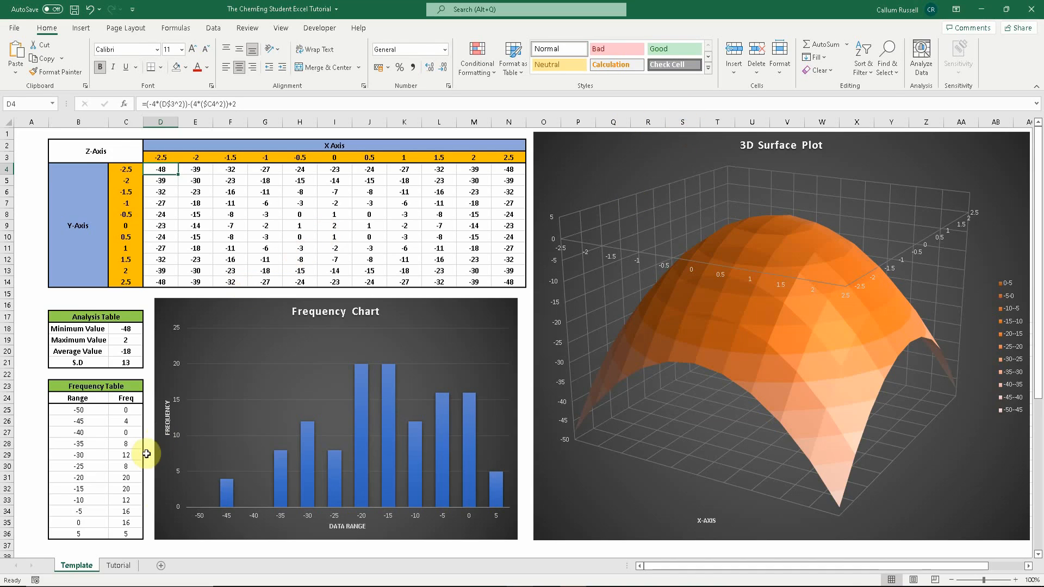
- Switch to the Tutorial sheet and enter the label X-Axis in cell D2
click(120, 567)
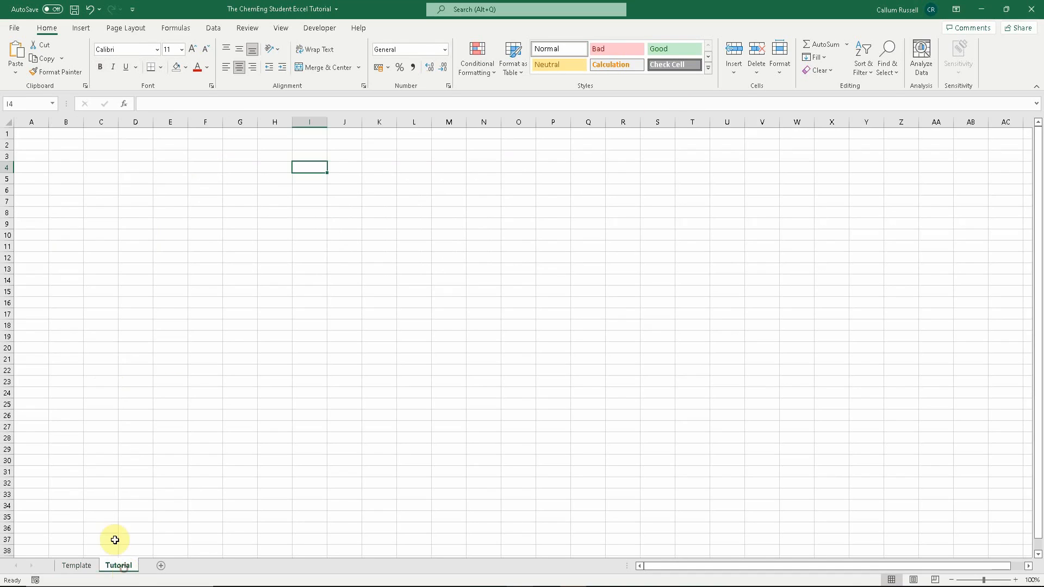
click(133, 146)
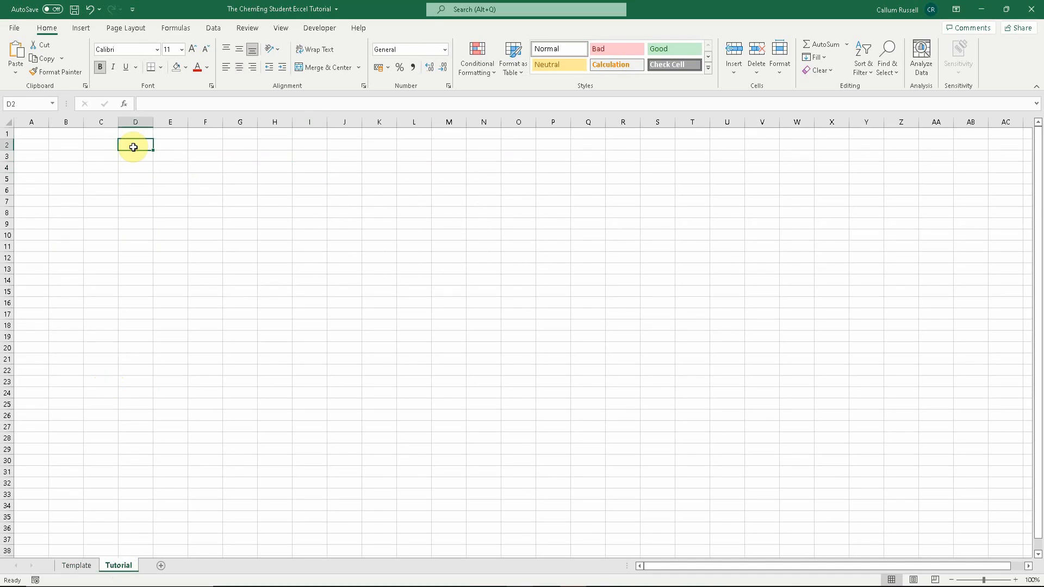
text(X-Axis)
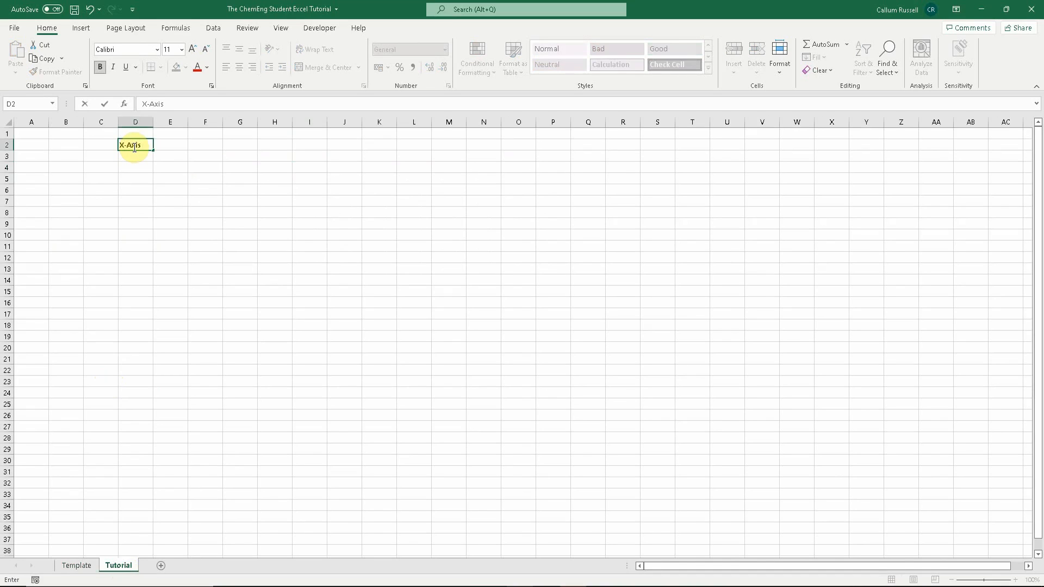
- Enter -2.5, -2 and -1.5 in D3:F3 and extend the series across row 3 to 2.5 in N3
click(166, 166)
click(140, 158)
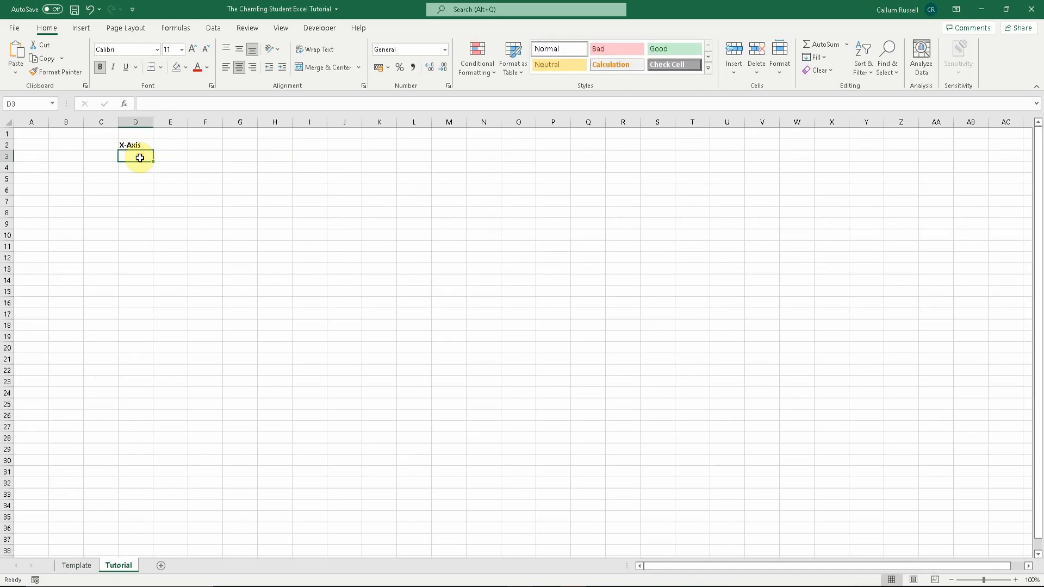
text(-2.5)
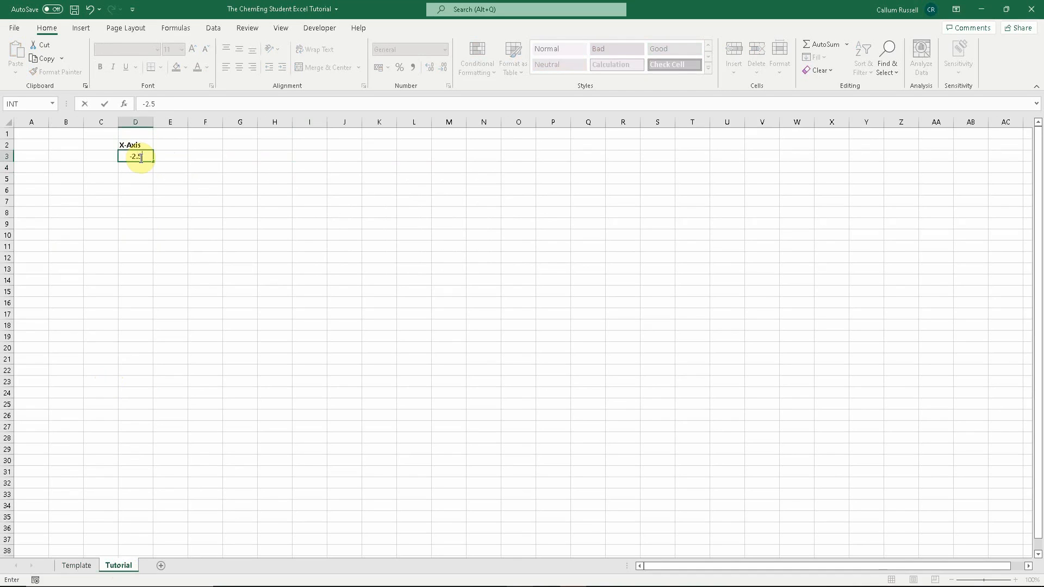
key(Return)
text(-2.)
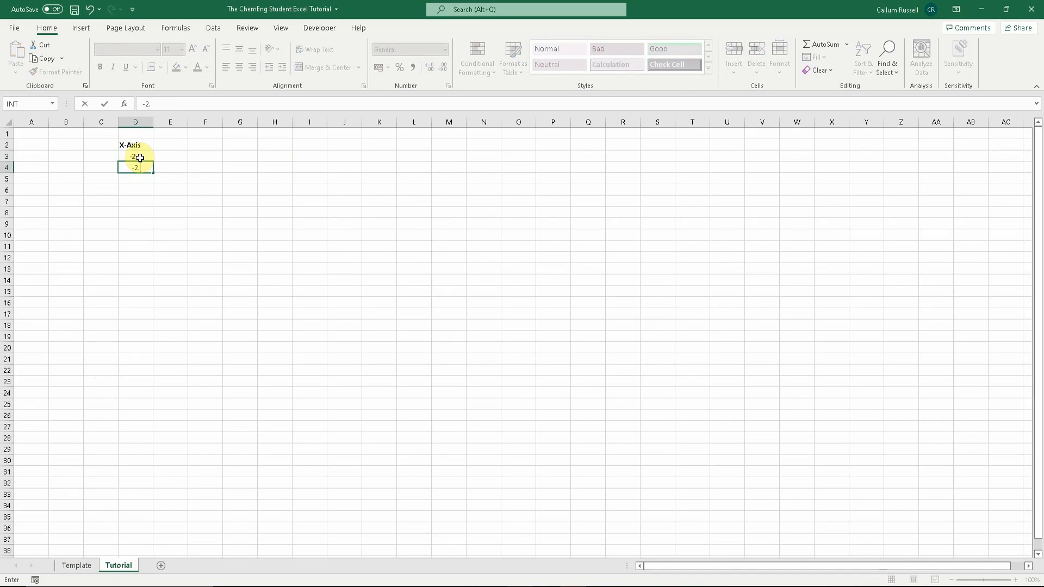
text(0)
key(Return)
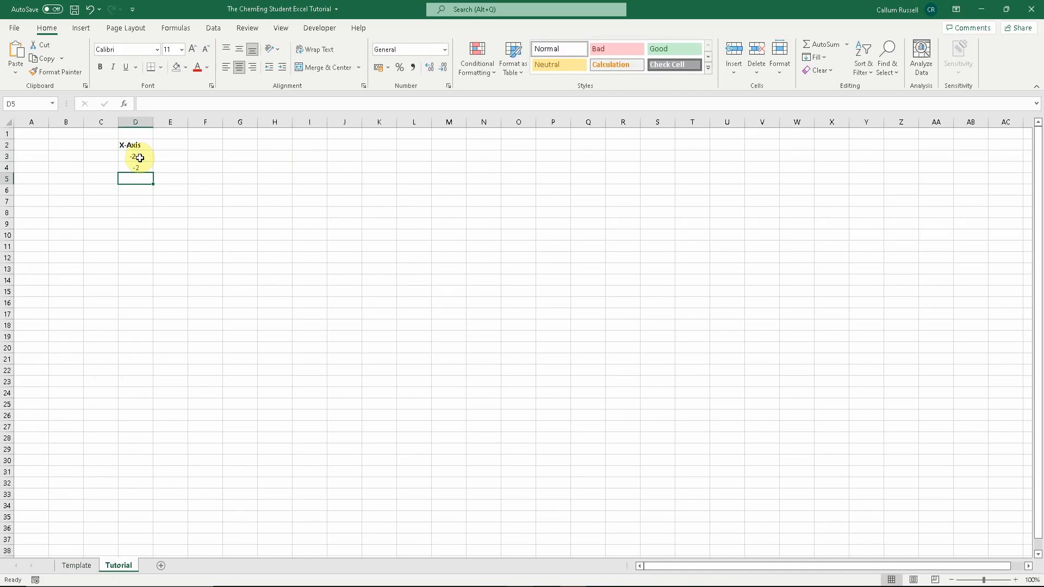
click(139, 169)
key(BackSpace)
click(169, 156)
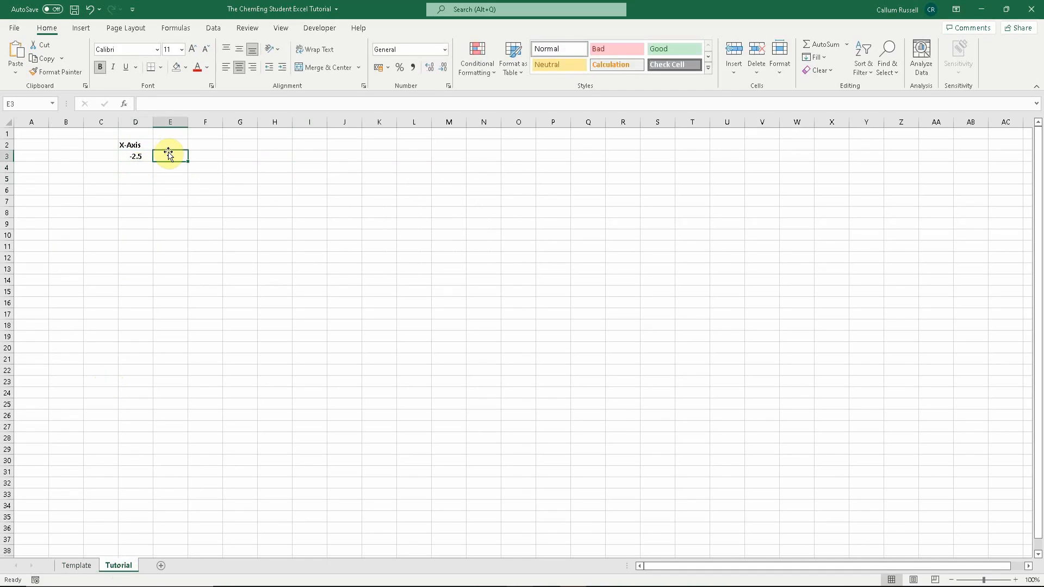
text(-2)
key(Return)
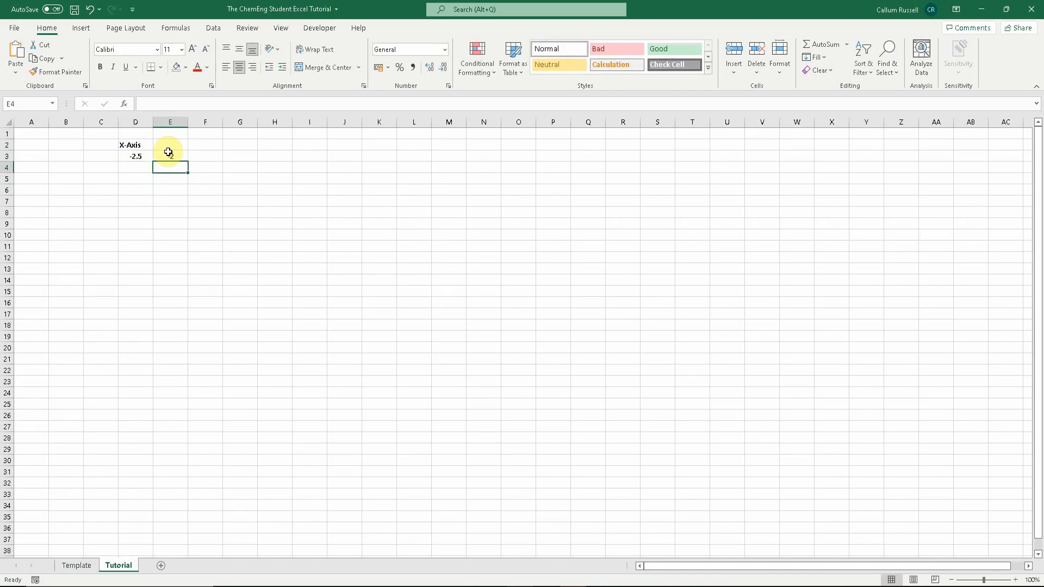
click(212, 156)
text(-1.5)
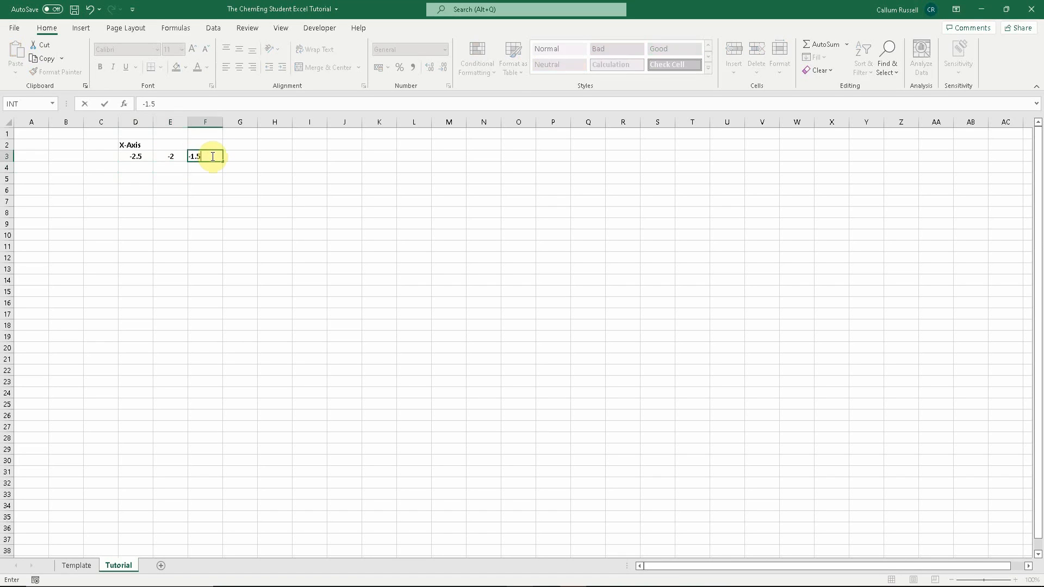
key(Return)
drag(139, 156, 496, 168)
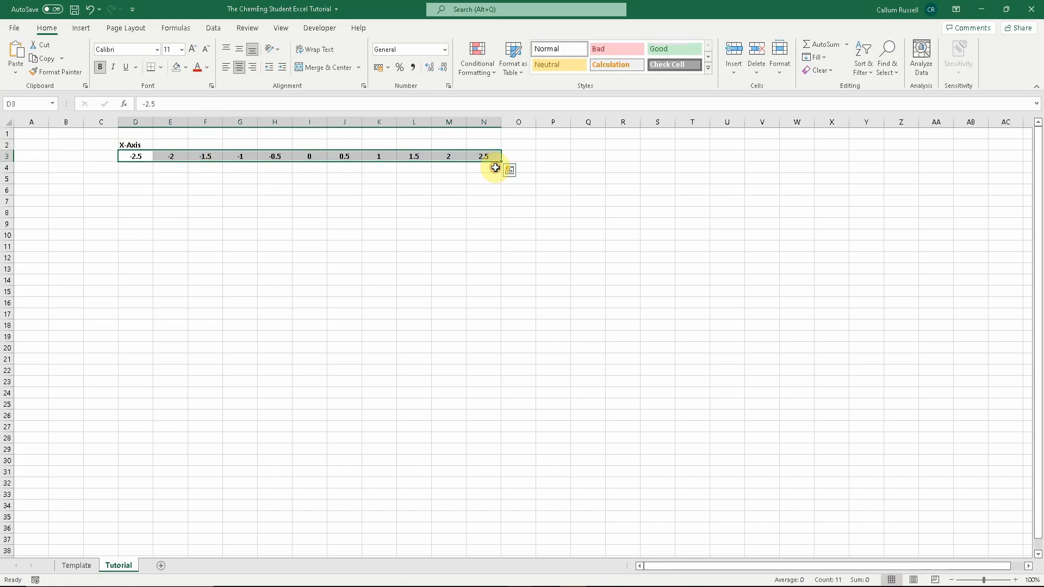
- Merge and center the X-Axis label across D2:N2
drag(147, 145, 494, 145)
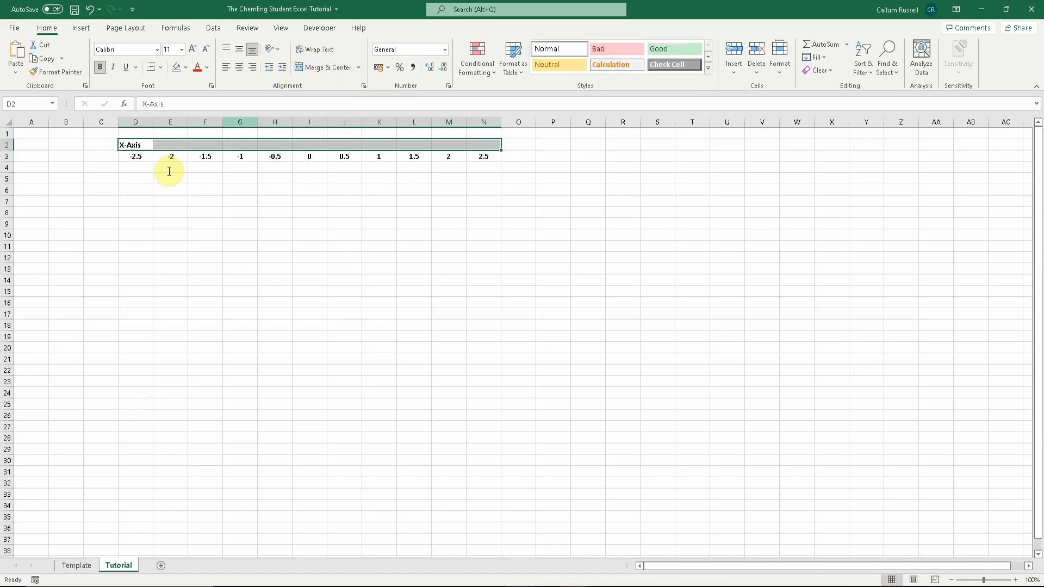
click(302, 72)
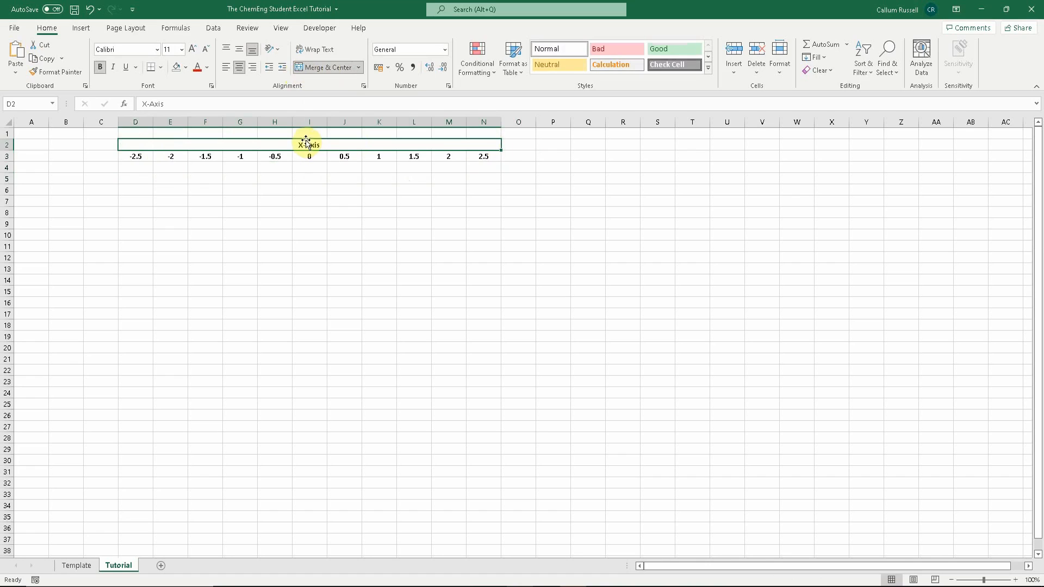
- Enter -2.5, -2 and -1.5 in C4:C6 and extend the series down column C to 2.5 in C14
click(112, 170)
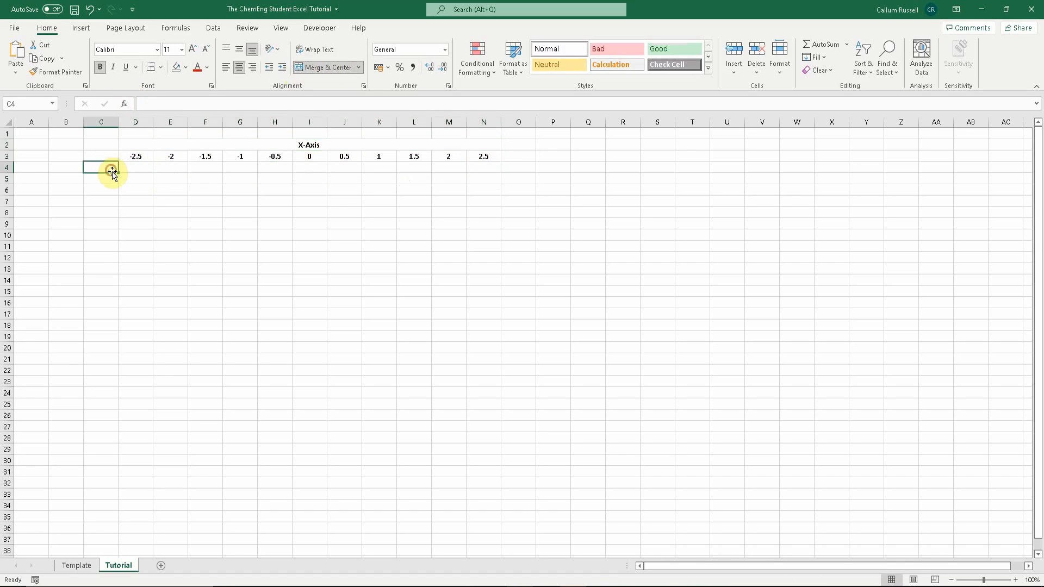
text(-2.5)
key(Return)
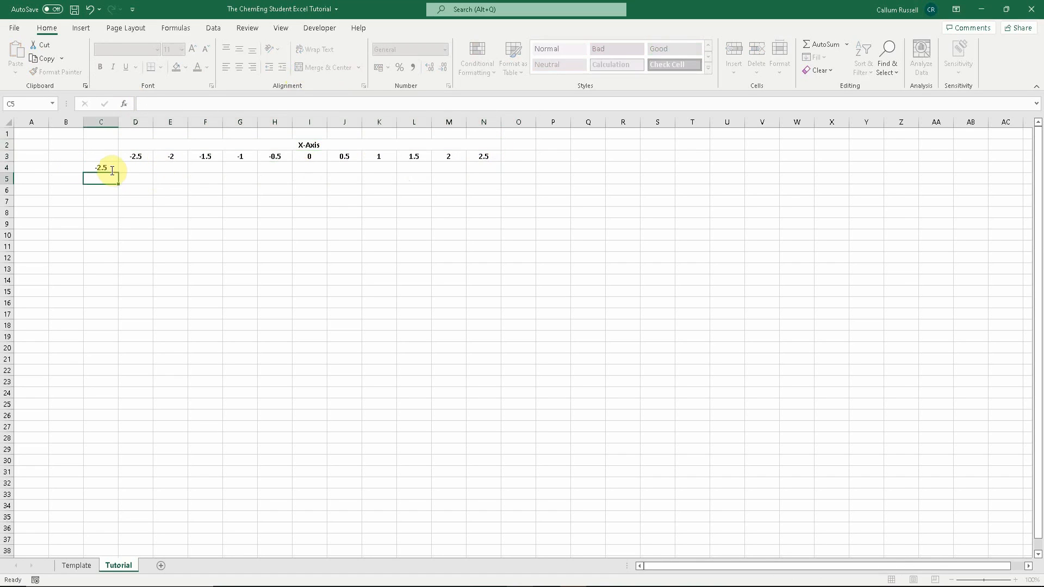
text(-2)
key(Return)
text(-1)
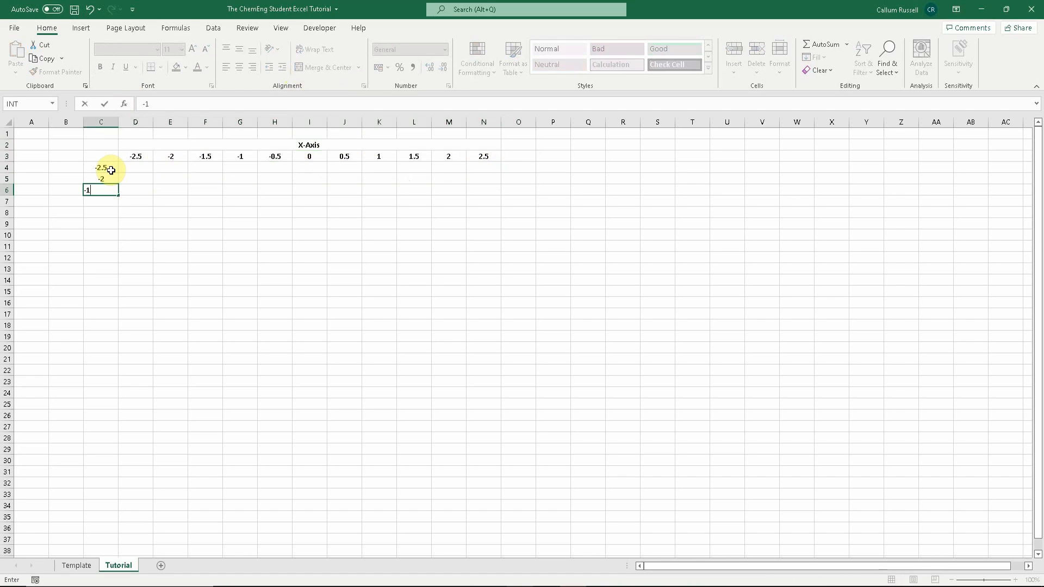
text(.5)
key(Return)
drag(111, 169, 121, 284)
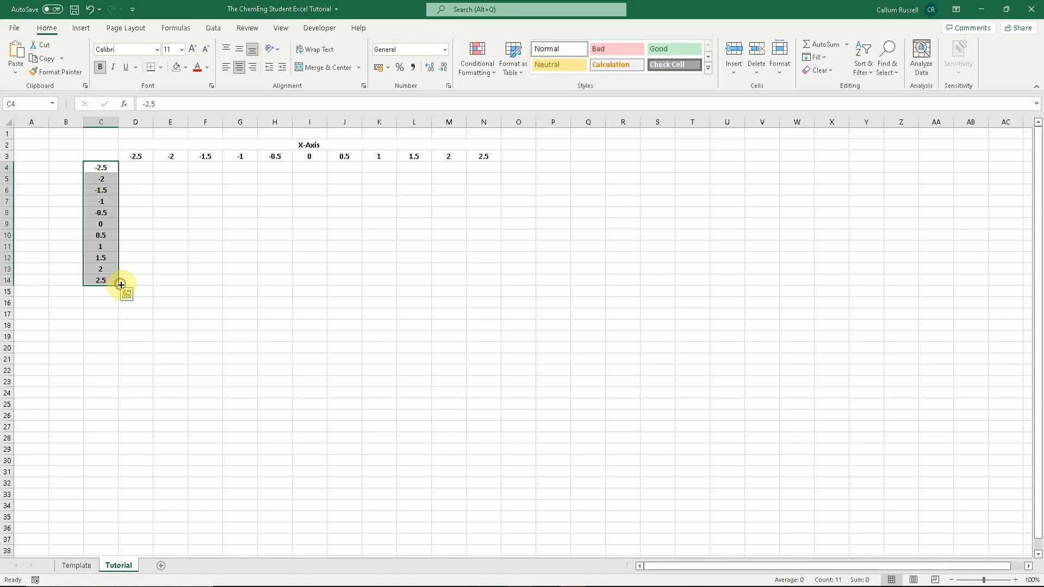
- Enter the label Y-Axis in cell B4
click(70, 168)
text(Y-Axis)
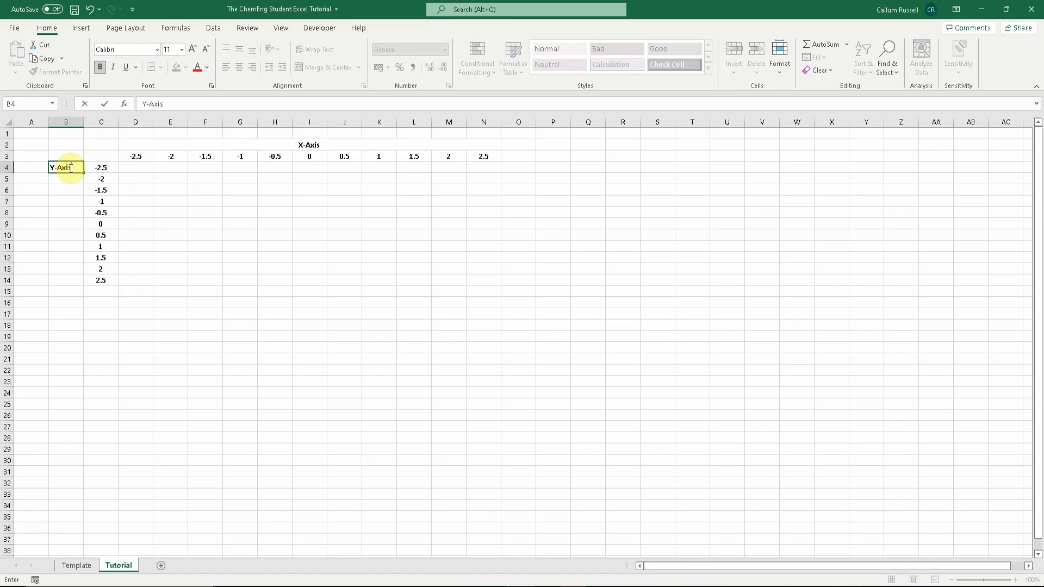
click(135, 247)
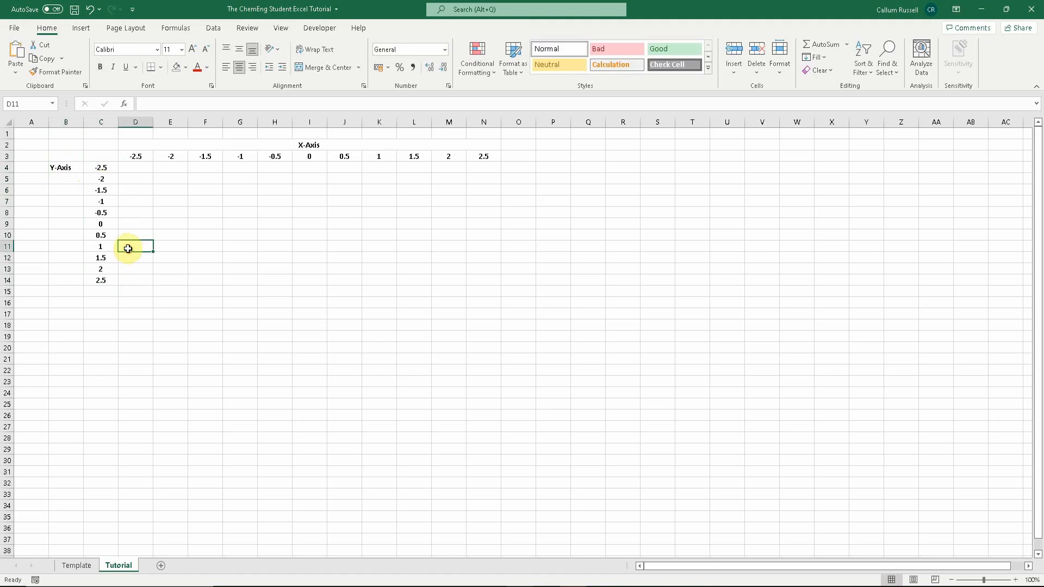
- Merge and center B4:B14 and align the Y-Axis label to the vertical middle
click(70, 164)
drag(71, 164, 76, 278)
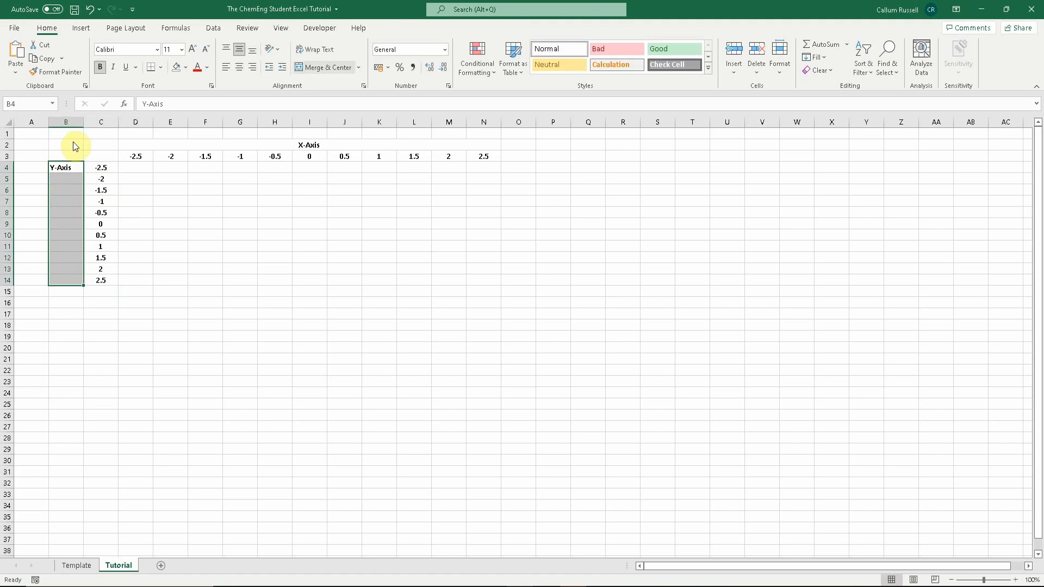
click(319, 66)
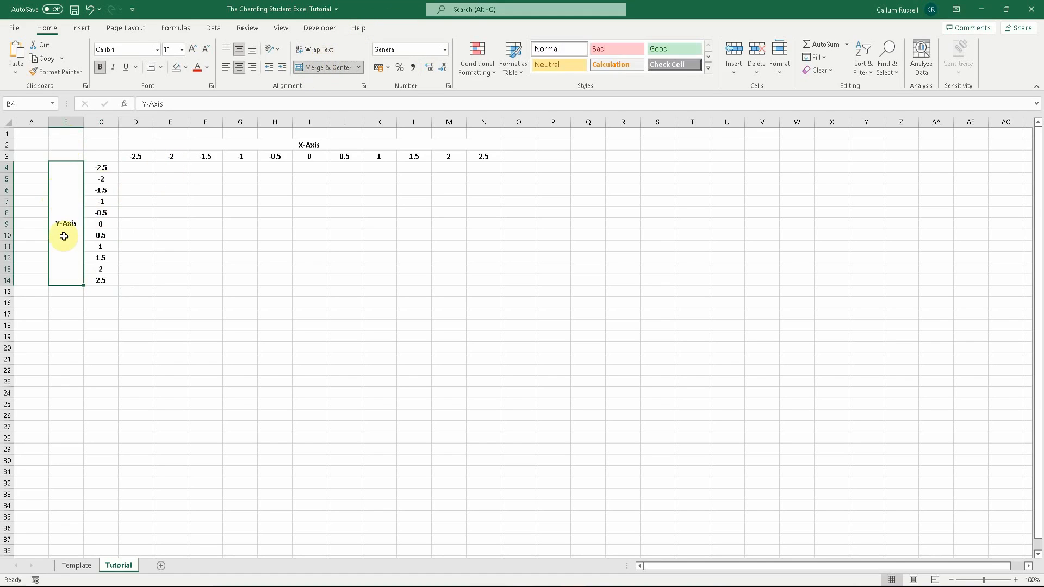
click(252, 49)
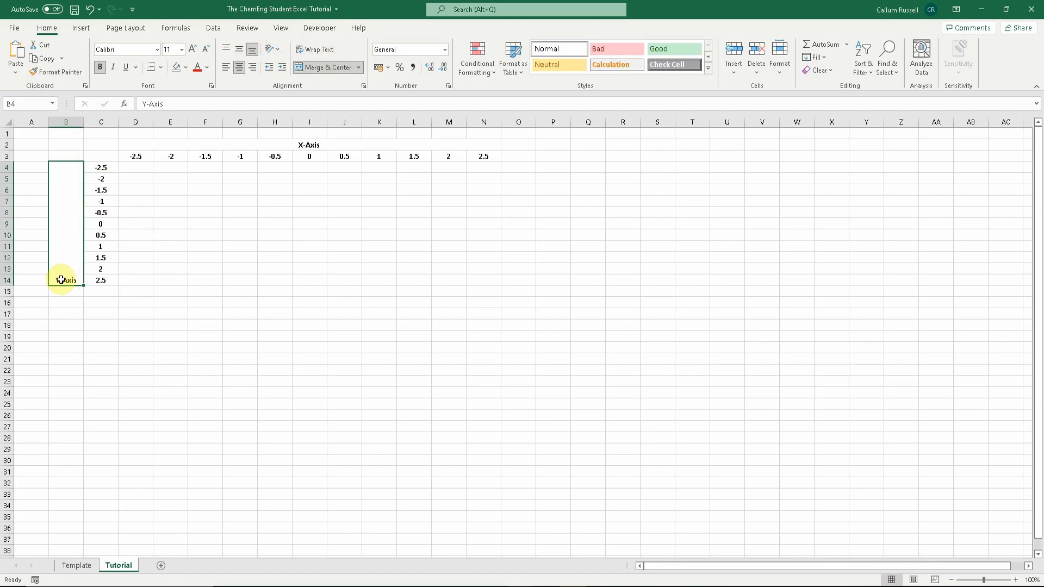
click(242, 52)
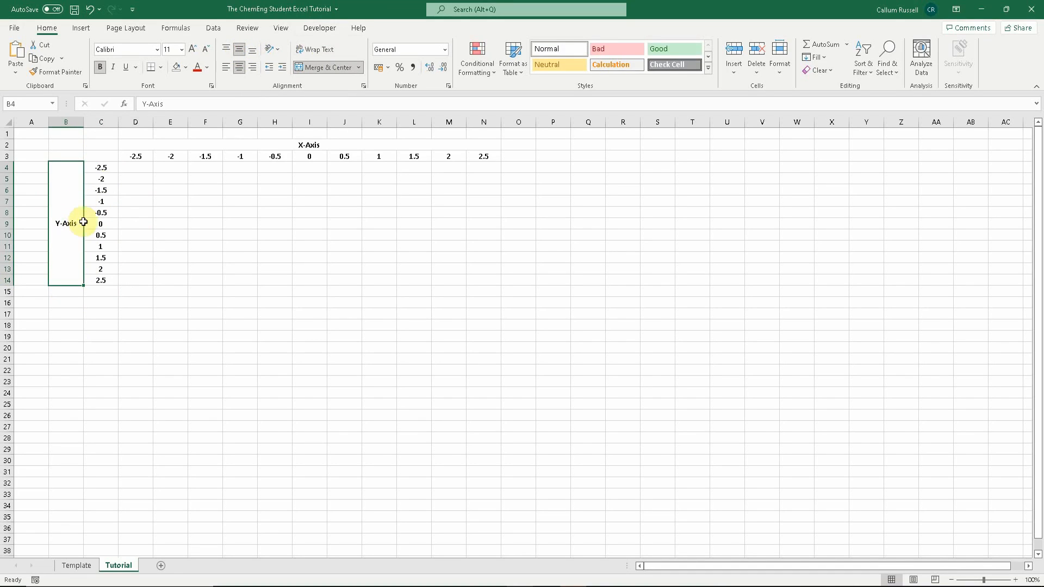
- Fill the merged X-Axis and Y-Axis label cells with light blue
click(141, 220)
click(231, 141)
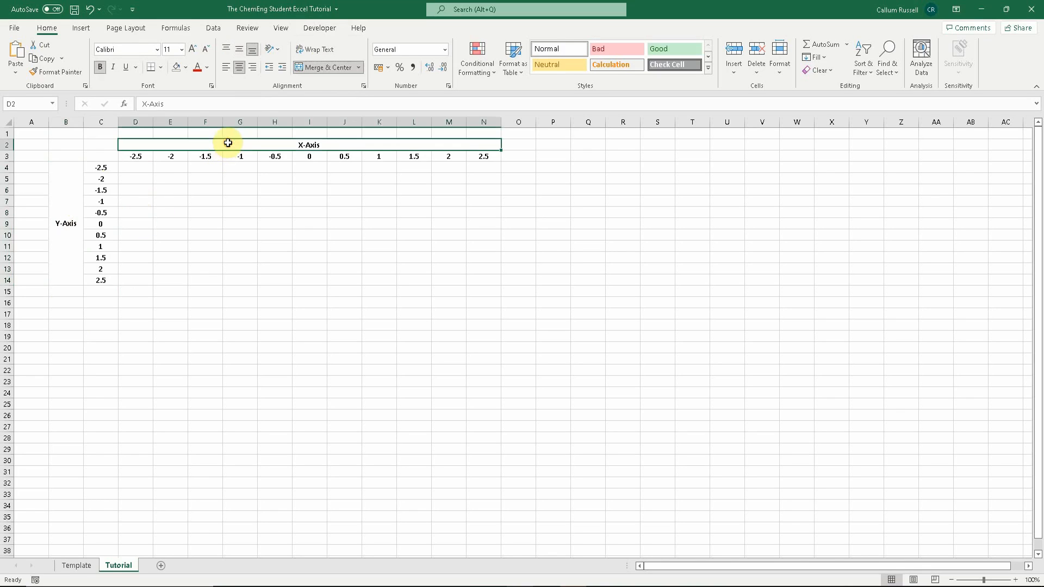
click(186, 66)
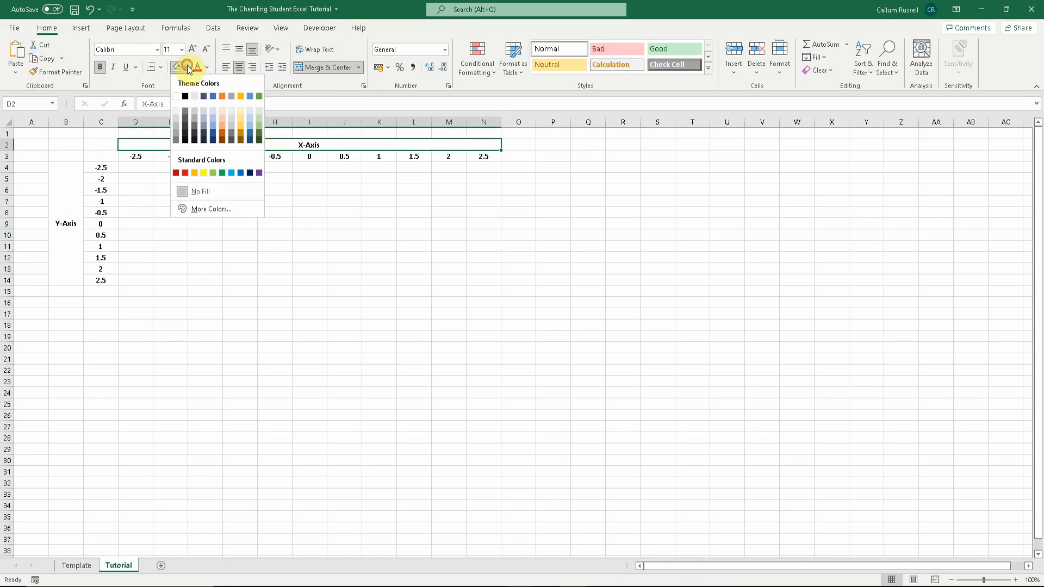
click(213, 120)
click(76, 174)
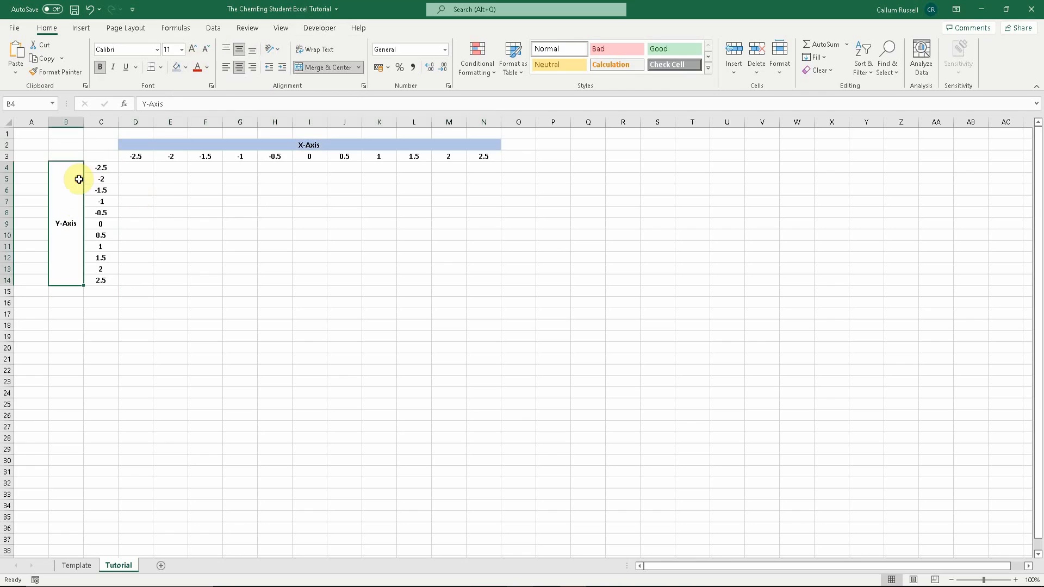
click(174, 66)
- Apply thick outside borders to the merged Y-Axis and X-Axis label cells
click(161, 67)
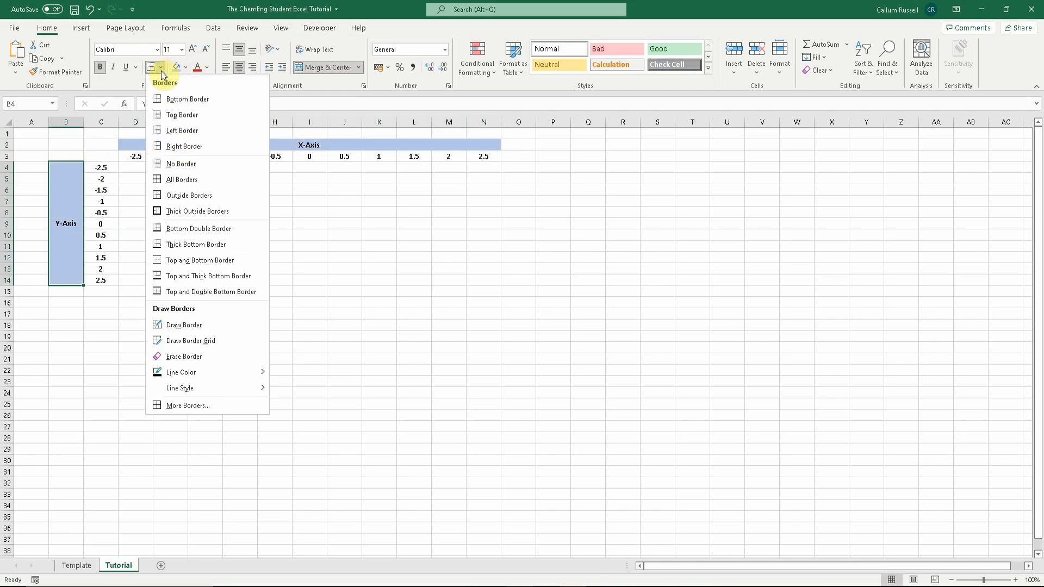
click(196, 211)
click(213, 145)
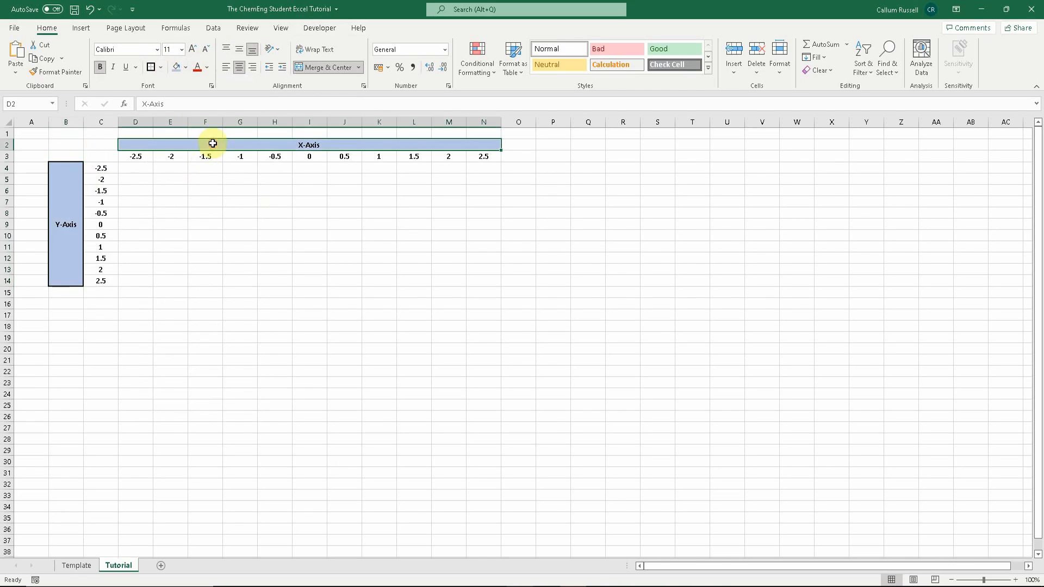
click(152, 68)
- Fill the axis value cells C4:C14 and D3:N3 with orange and give them thick outside borders
drag(101, 169, 112, 278)
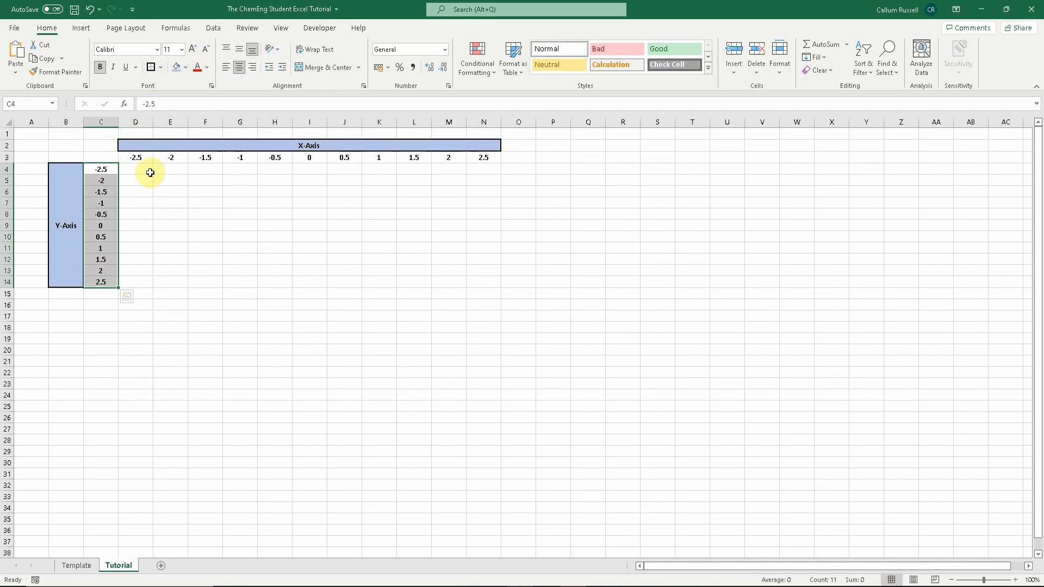
ctrl+click(144, 152)
drag(144, 153, 474, 157)
click(188, 72)
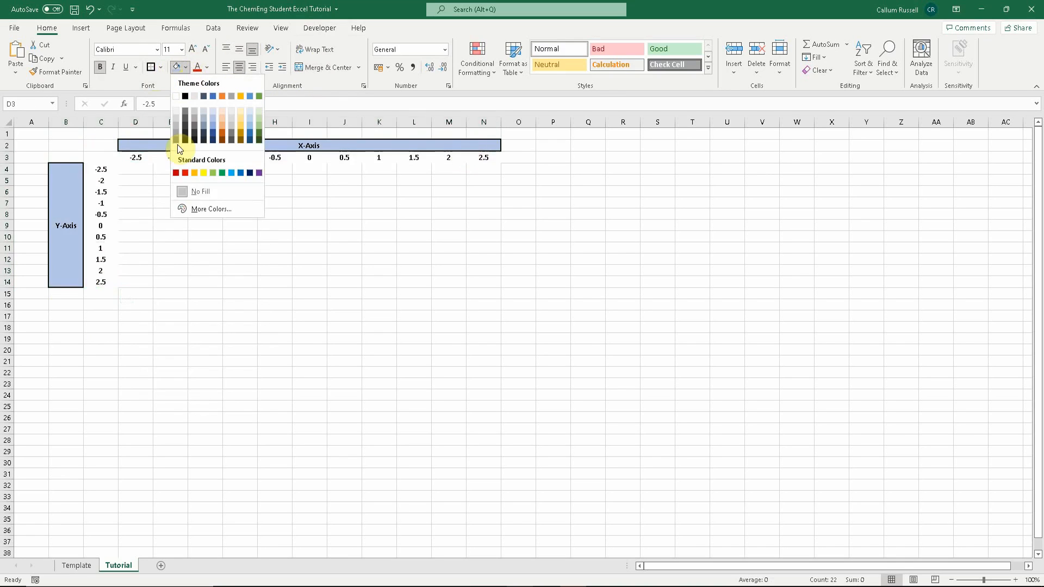
click(194, 175)
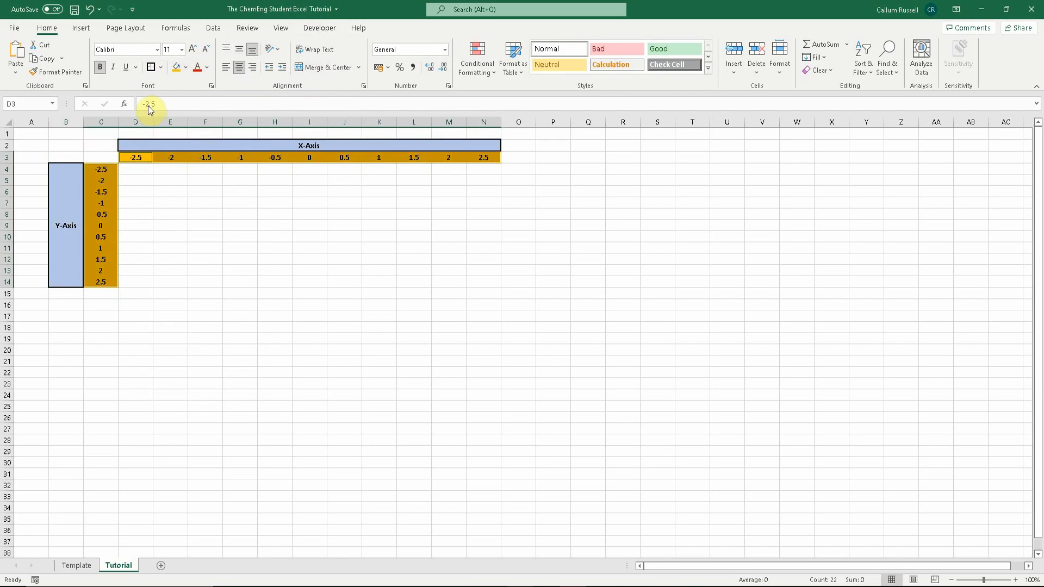
click(154, 197)
- Merge the corner cells B2:C3 with a thick border and enter the label Z-Axis there
drag(103, 158, 77, 143)
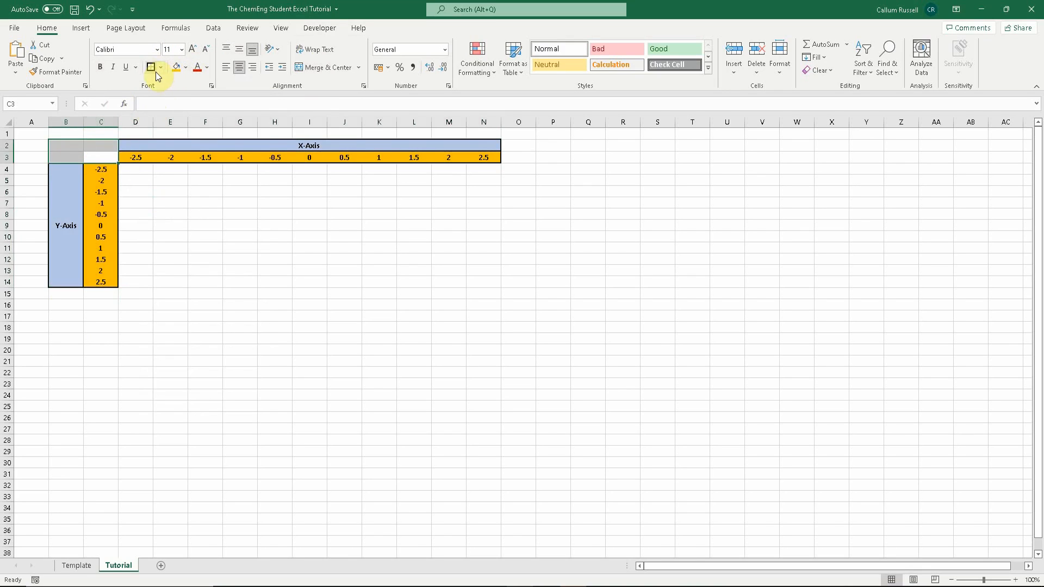
drag(126, 255, 122, 249)
click(58, 144)
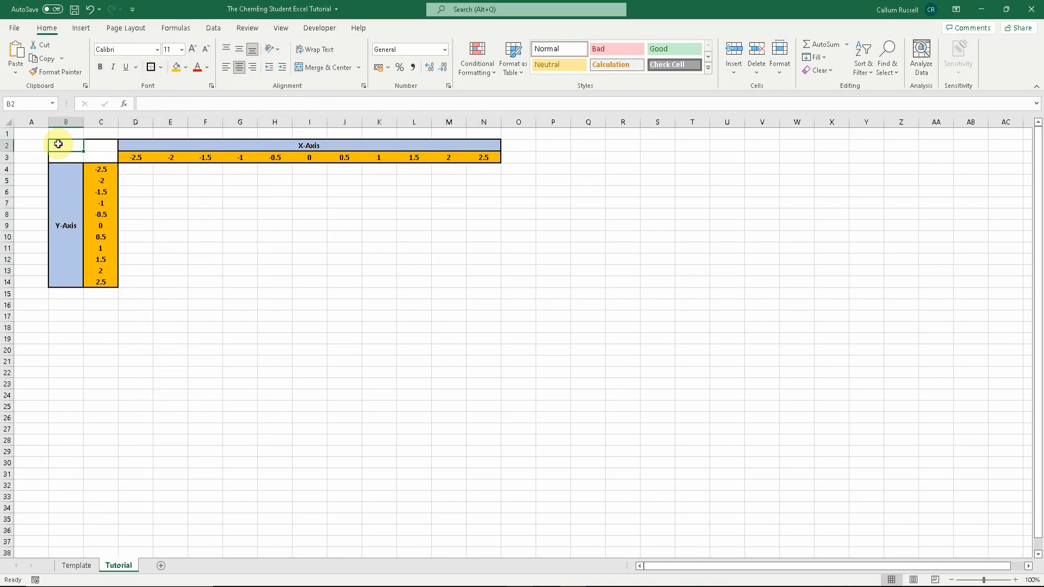
text(Z-Axis)
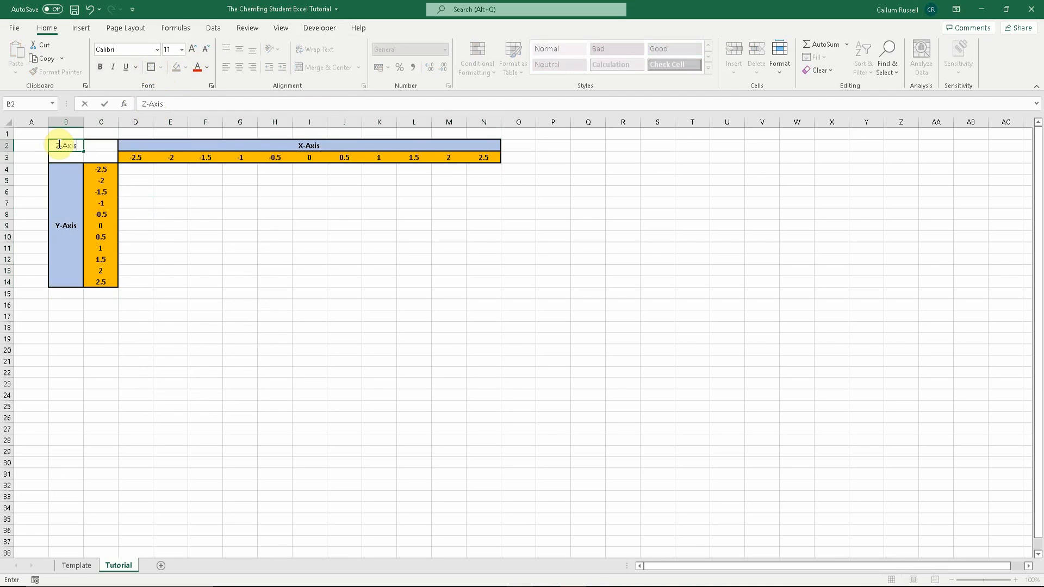
click(106, 179)
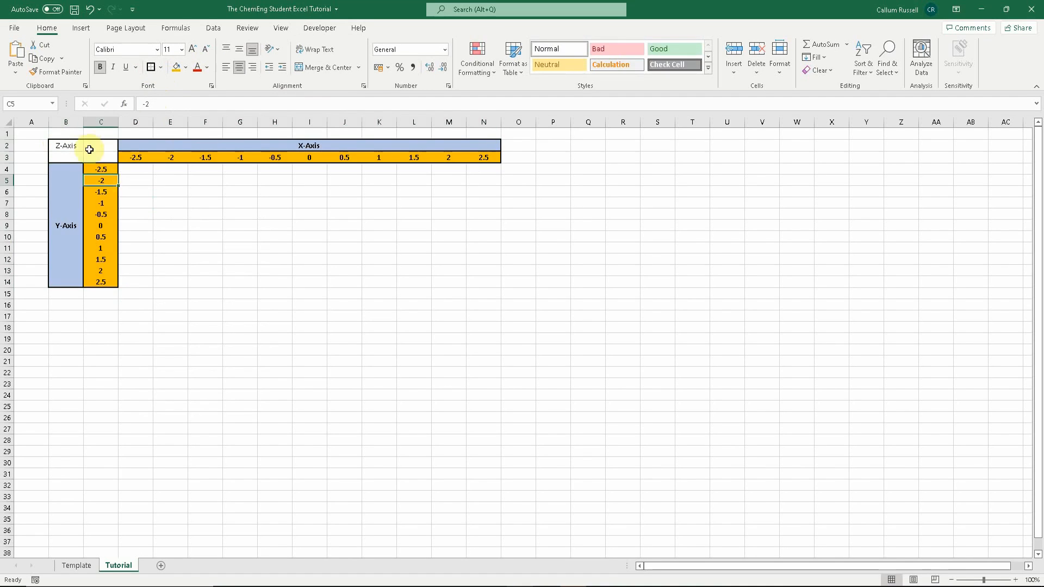
- Merge and center the corner cells B2:C3 so the Z-Axis label sits centered vertically
drag(74, 145, 85, 149)
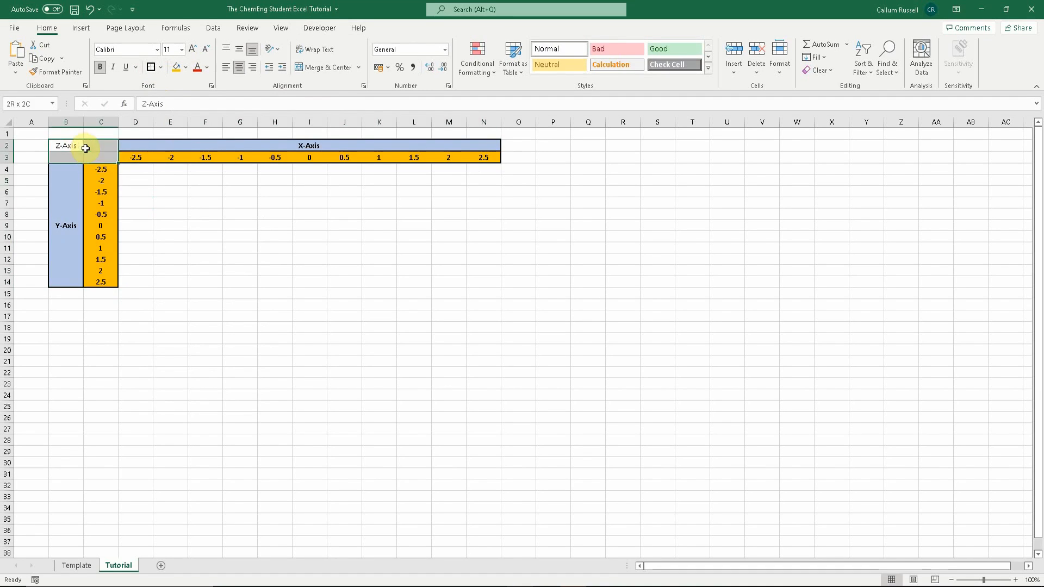
click(320, 67)
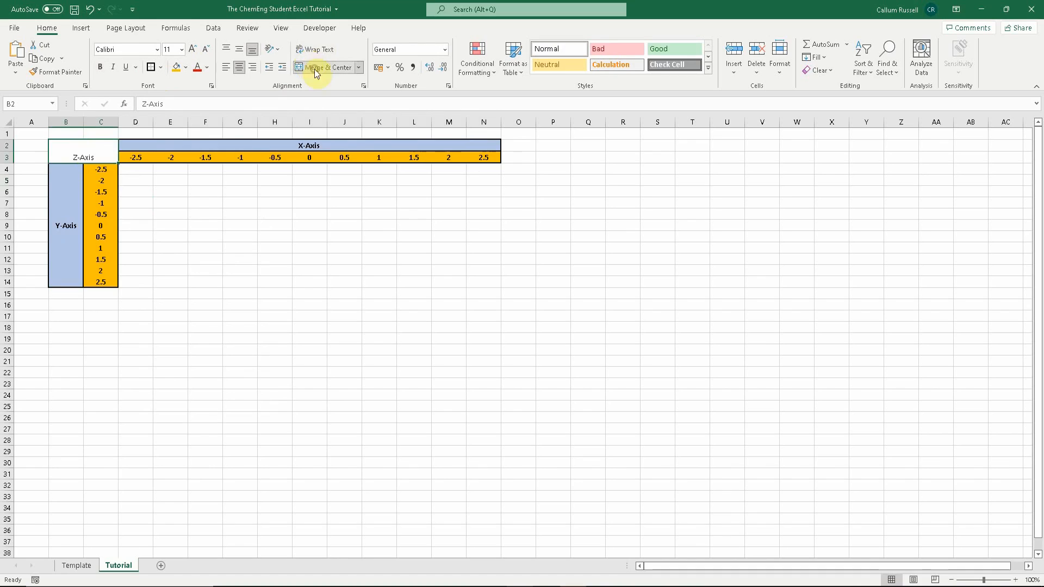
click(239, 49)
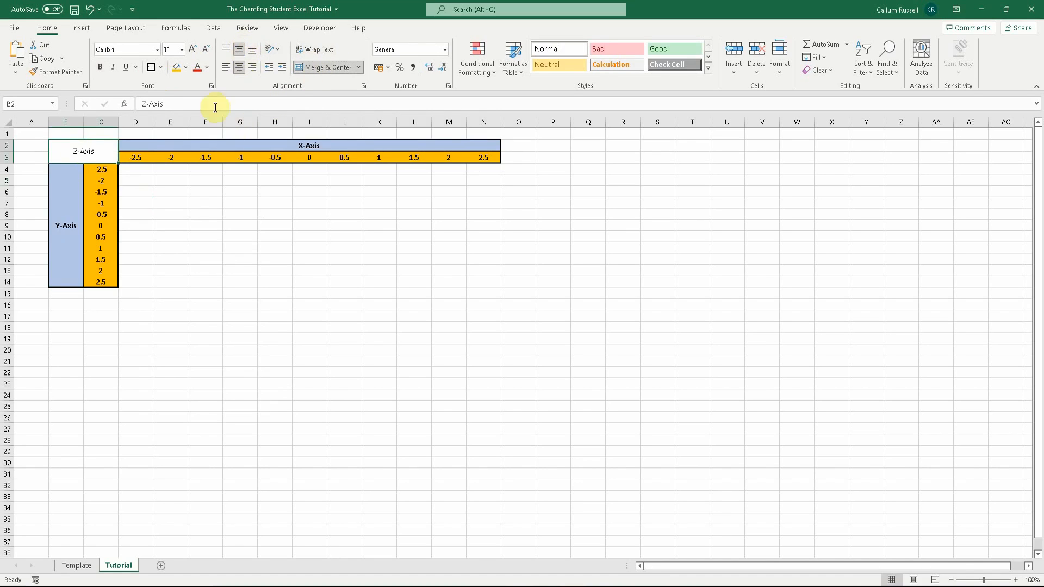
click(163, 246)
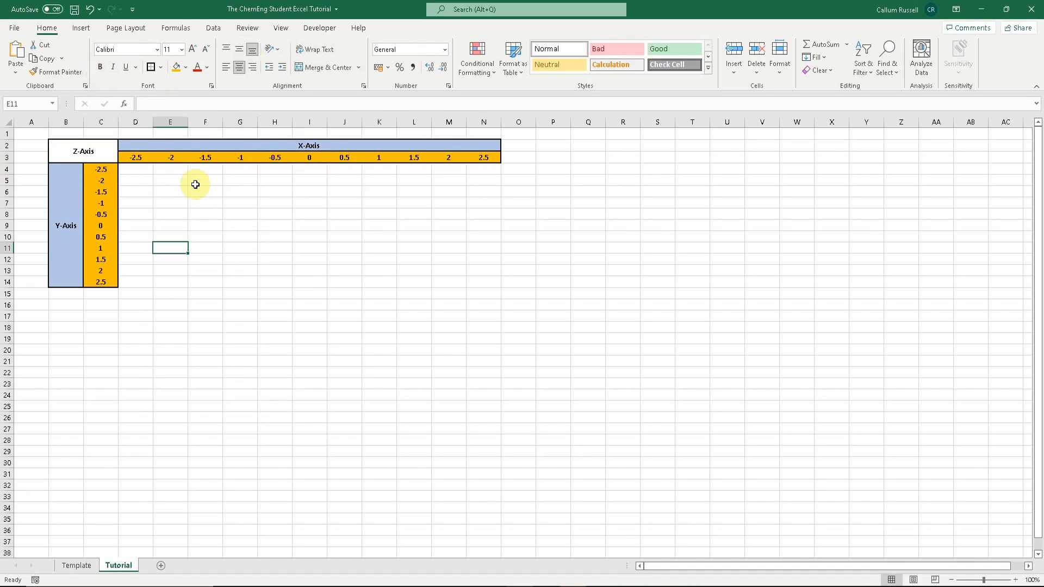
- Enter the formula =(-4*(D3^2))-(4*(C4^2))+2 in D4
click(147, 170)
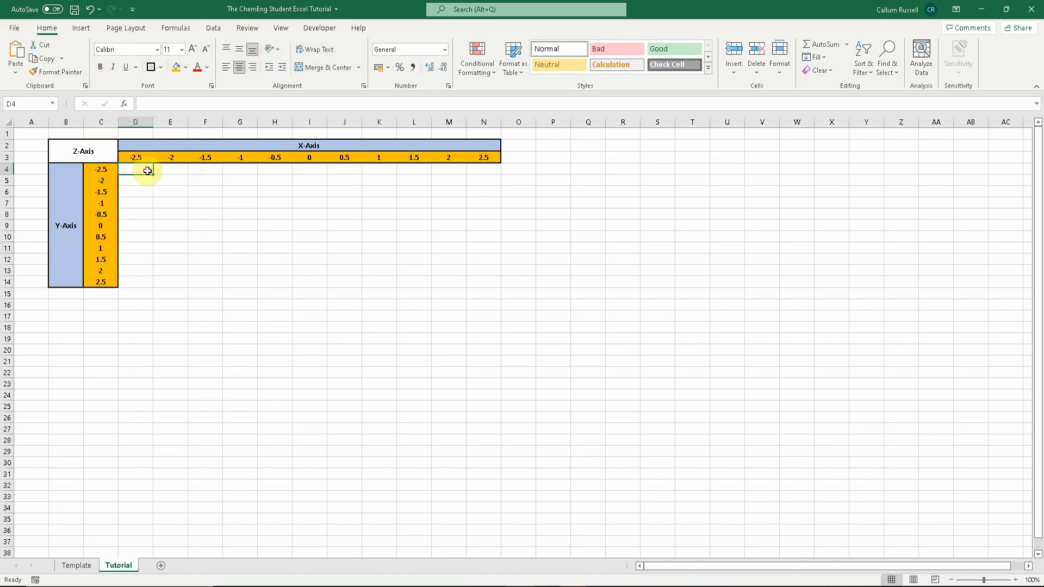
text(=(-4*()
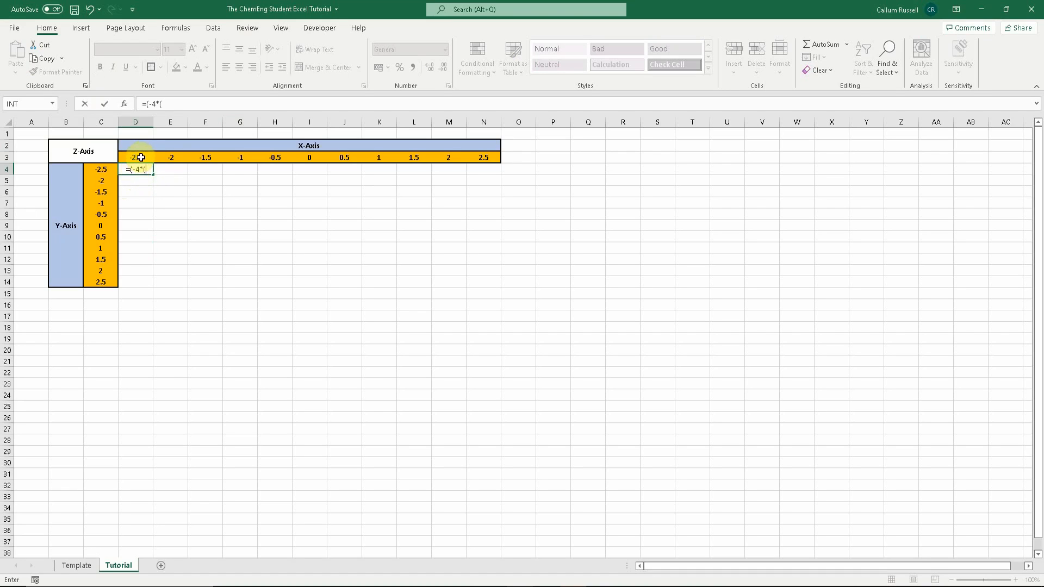
click(142, 156)
text(^2)
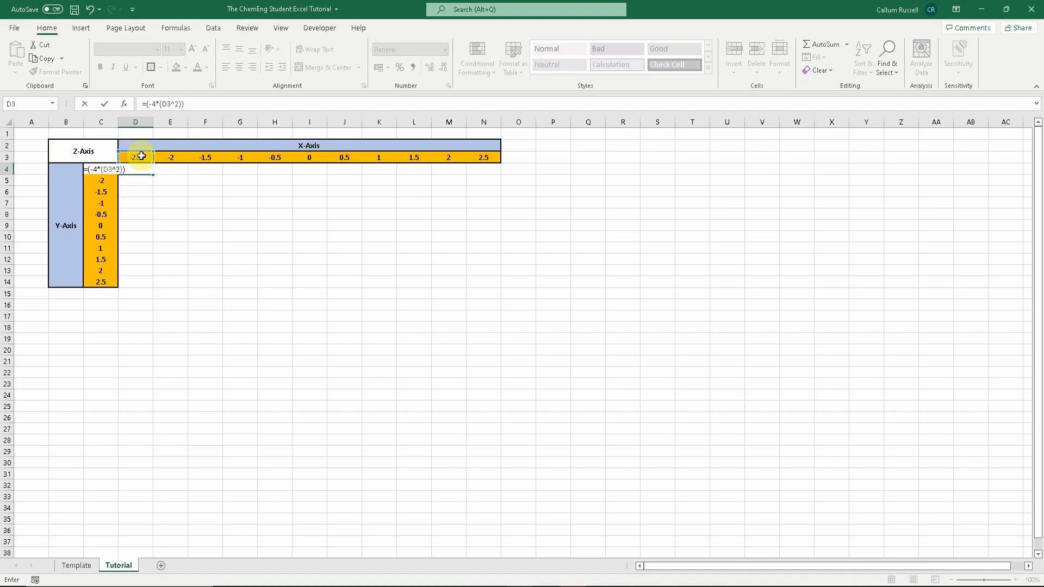
text())-(4*()
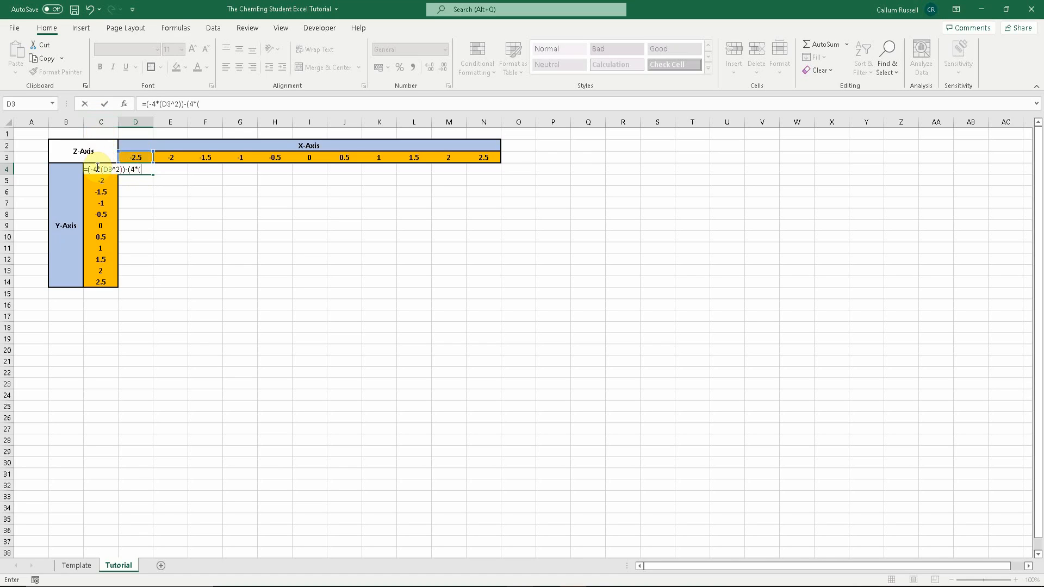
text(C4)
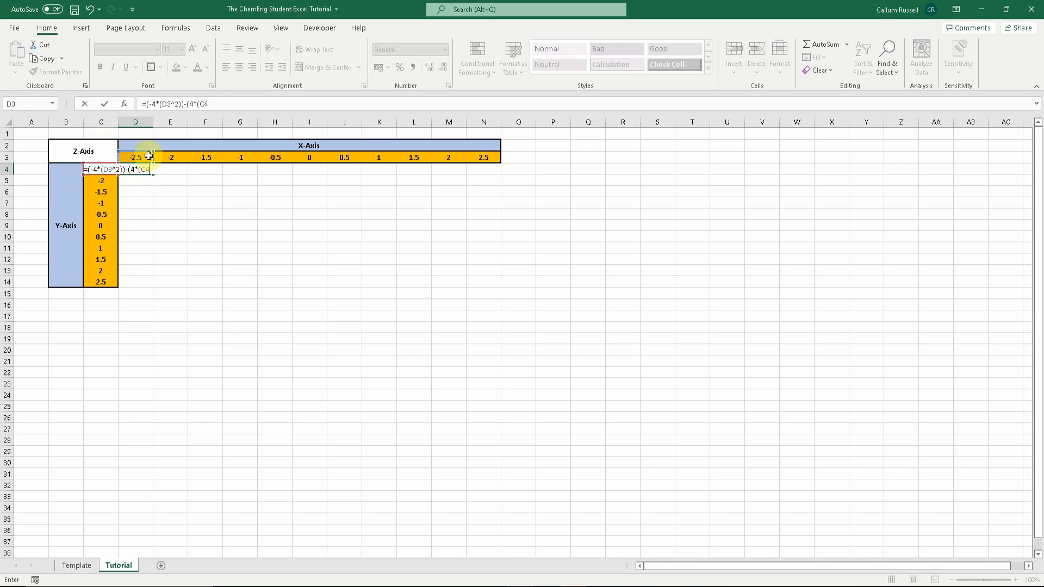
text(^2))+2)
key(Return)
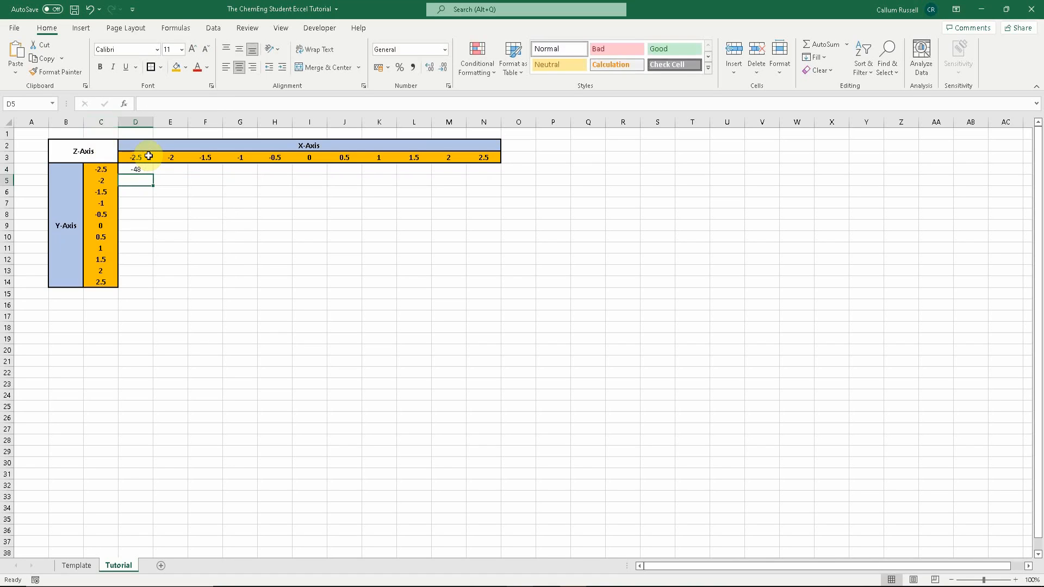
- Edit the D4 formula to use mixed references D$3 and $C4
click(149, 168)
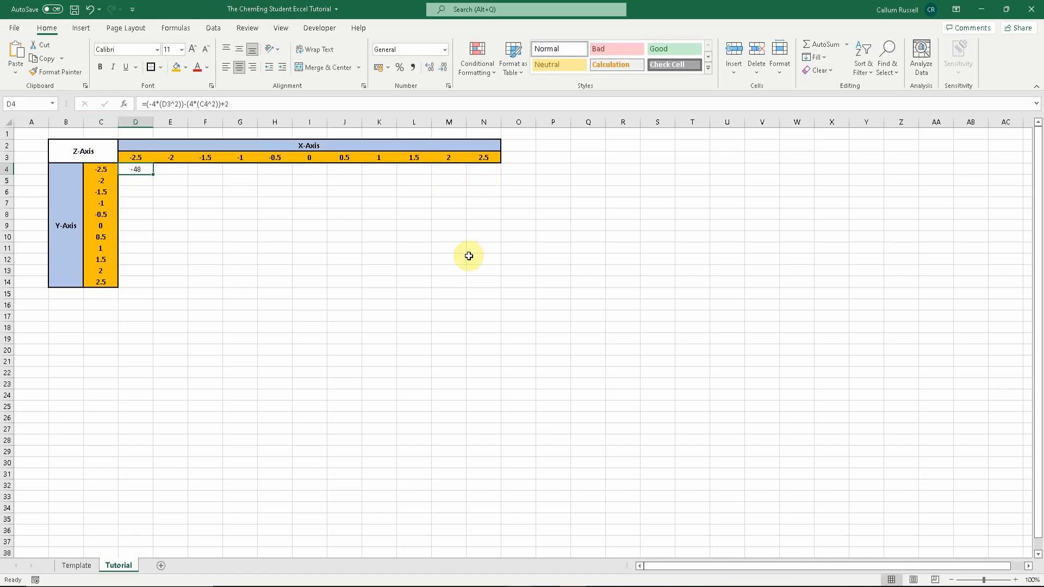
click(166, 105)
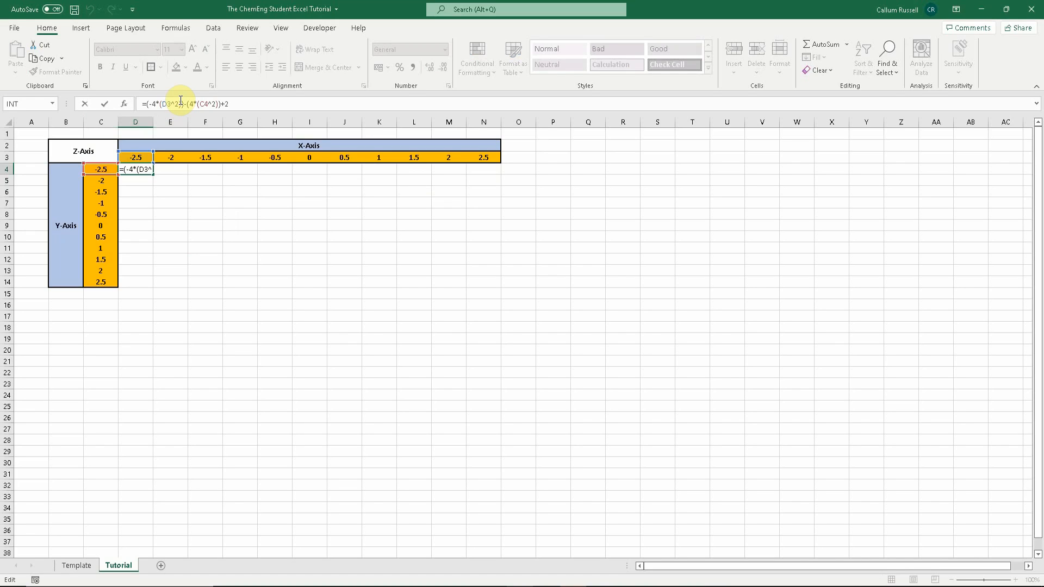
text($)
click(184, 103)
key(BackSpace)
click(205, 105)
click(206, 105)
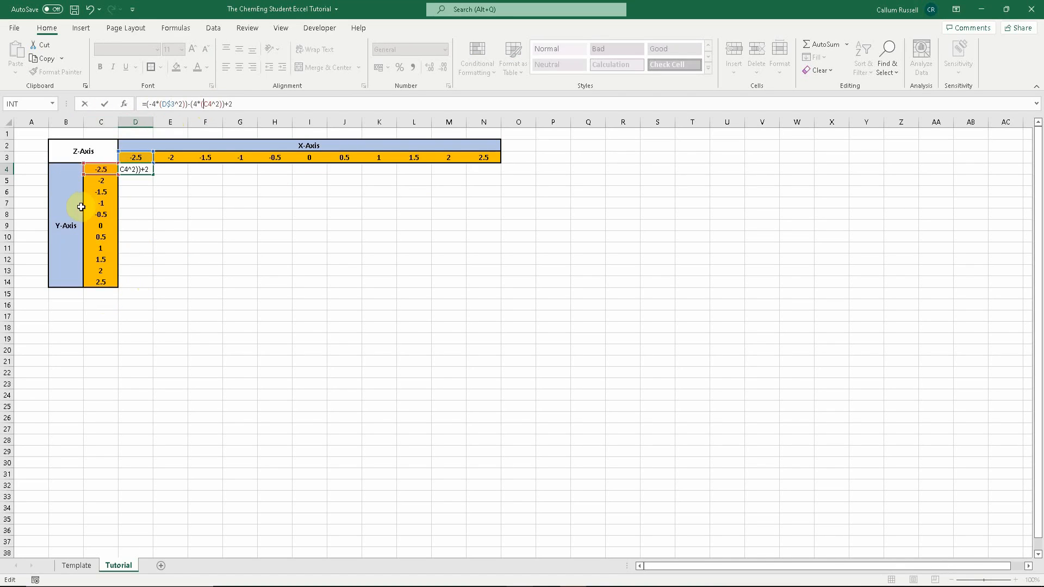
text(%)
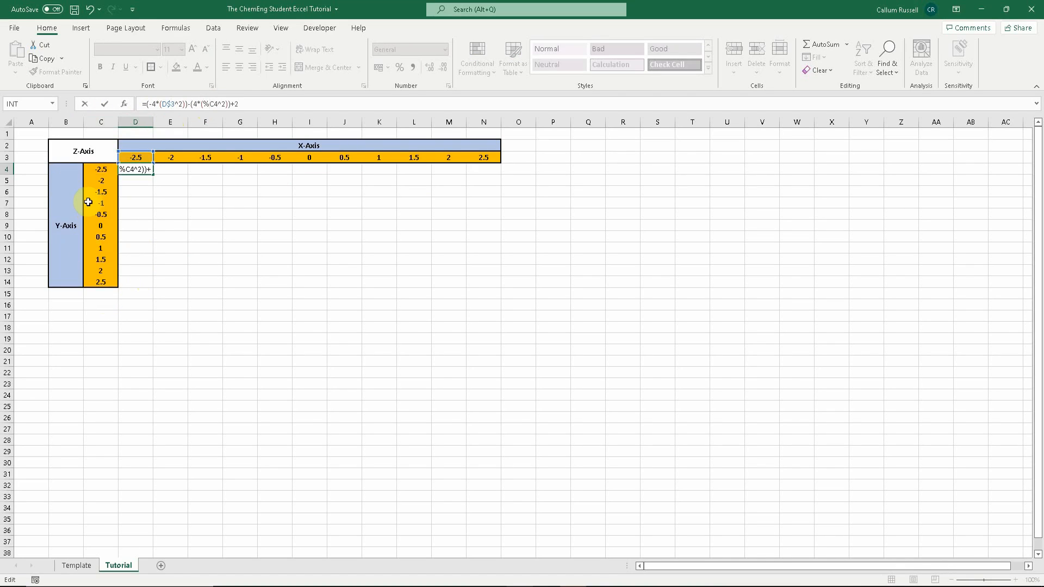
key(BackSpace)
text($)
key(Return)
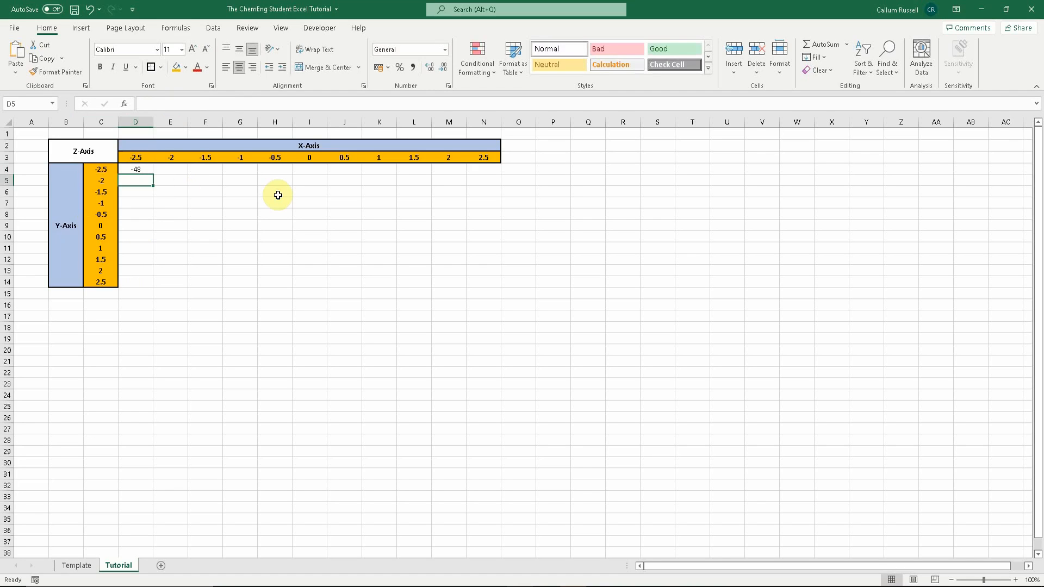
- Fill the D4 formula across the grid D4:N14 and check the copied formulas in N14 and J9
click(152, 170)
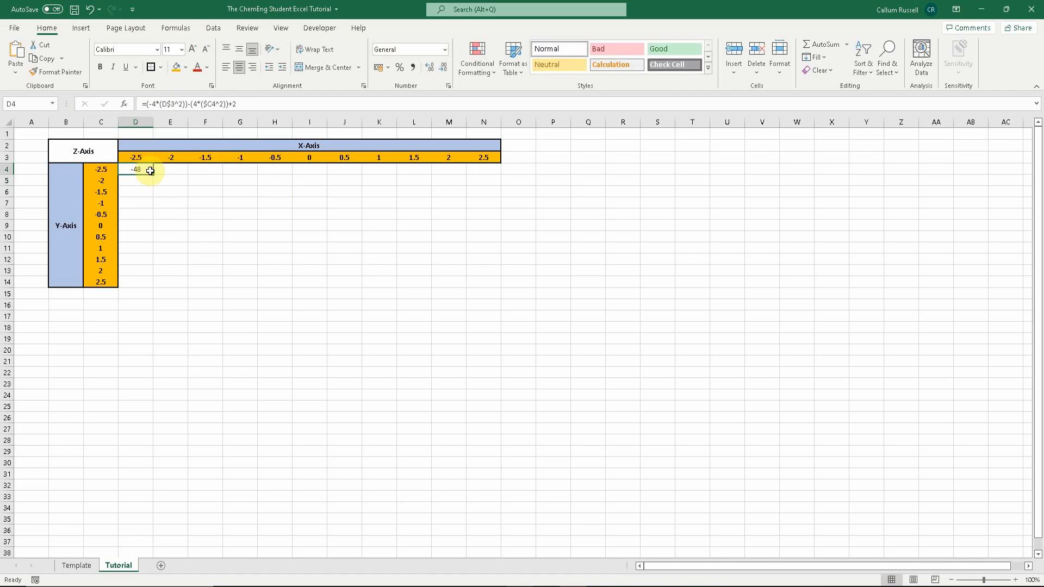
drag(153, 174, 492, 284)
click(562, 265)
click(482, 280)
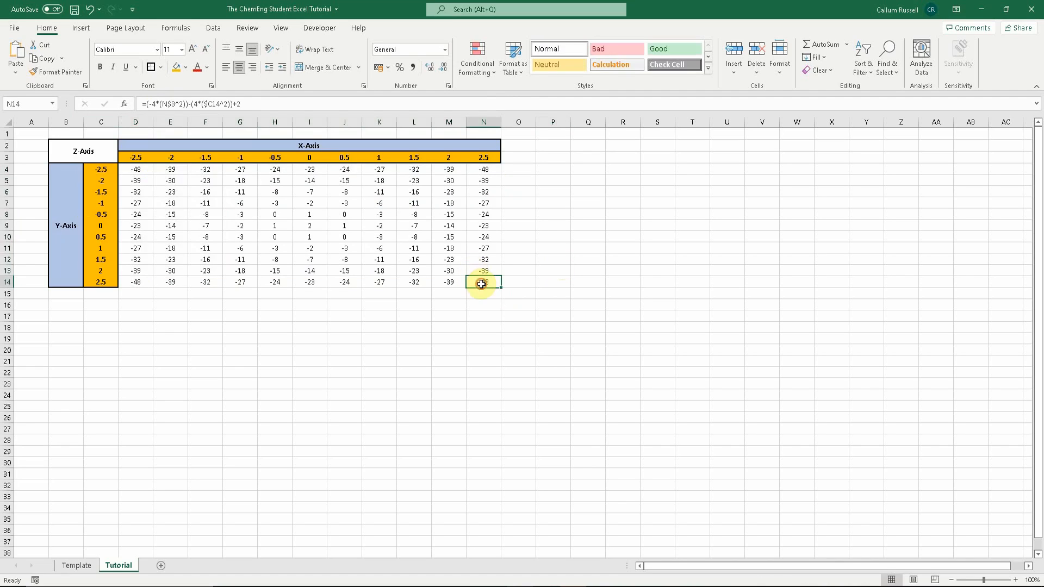
click(376, 103)
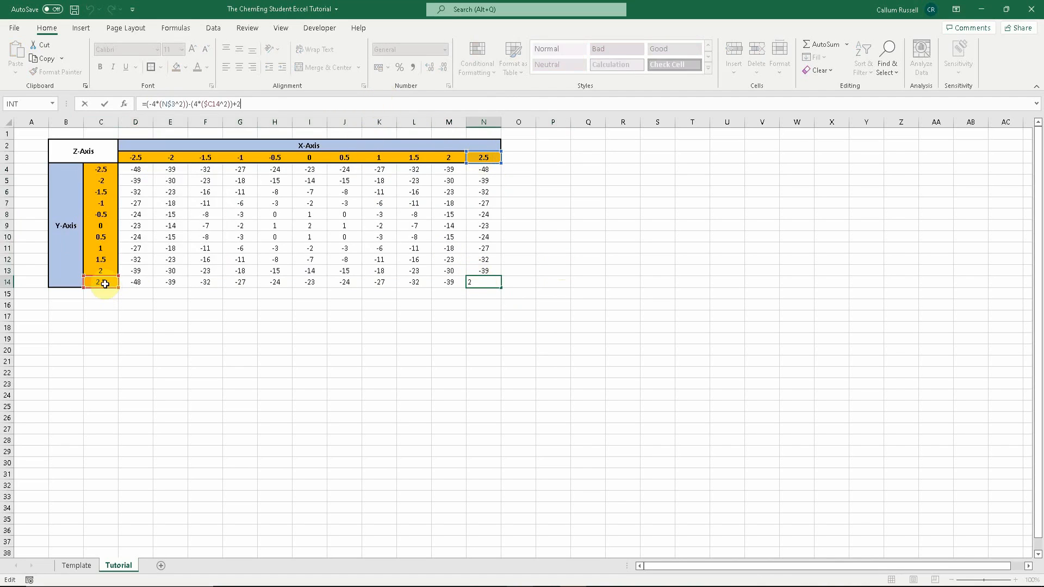
click(344, 224)
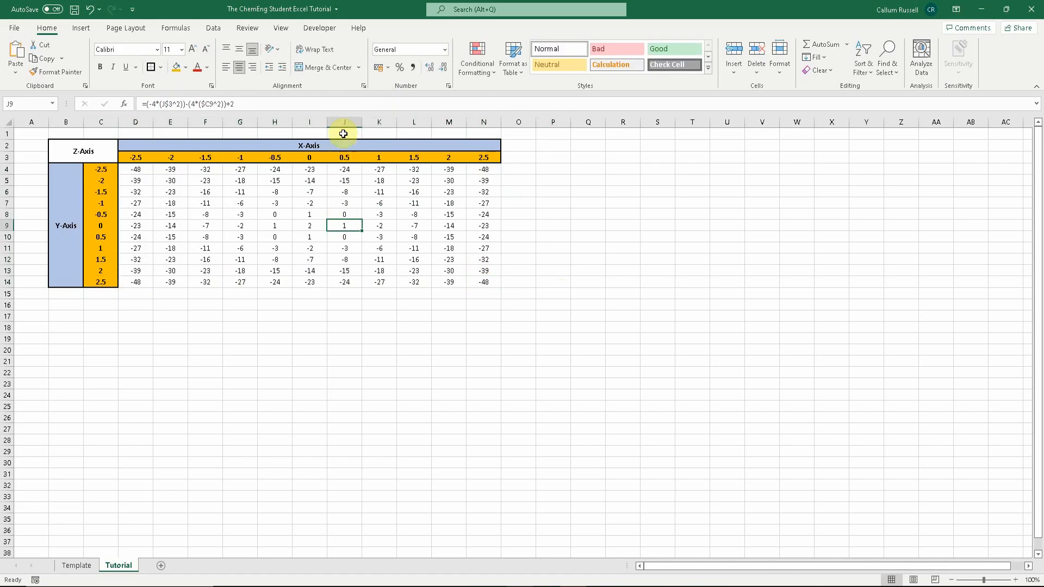
click(340, 103)
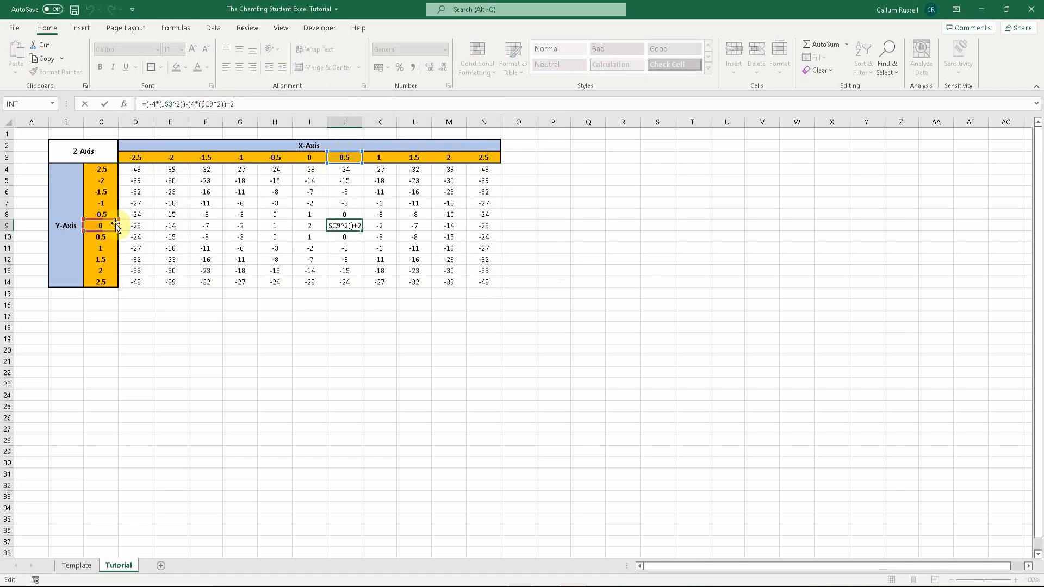
click(275, 361)
- Make the Z values in D4:N14 bold
drag(491, 288, 135, 167)
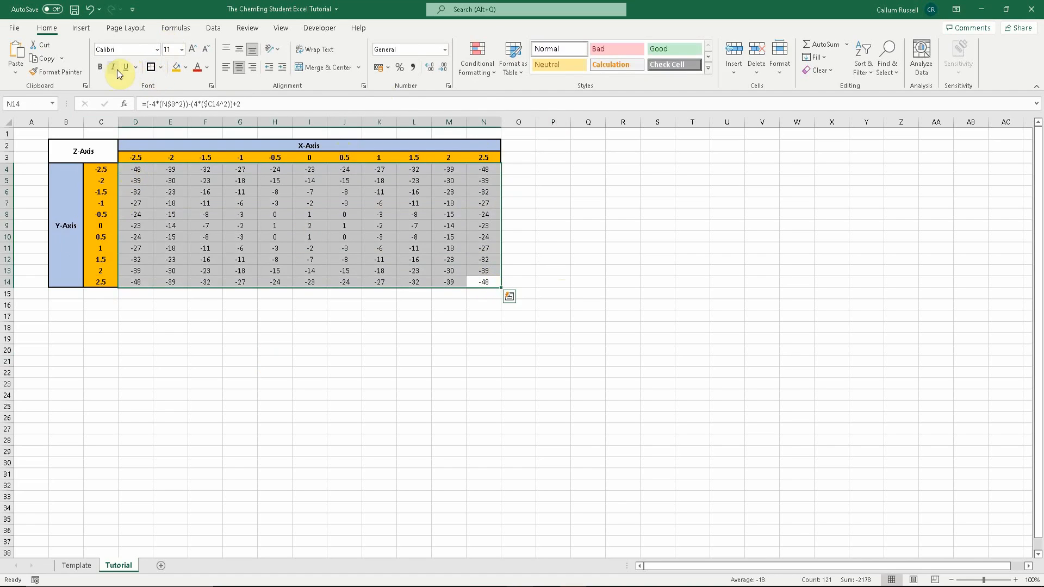
click(99, 71)
click(178, 316)
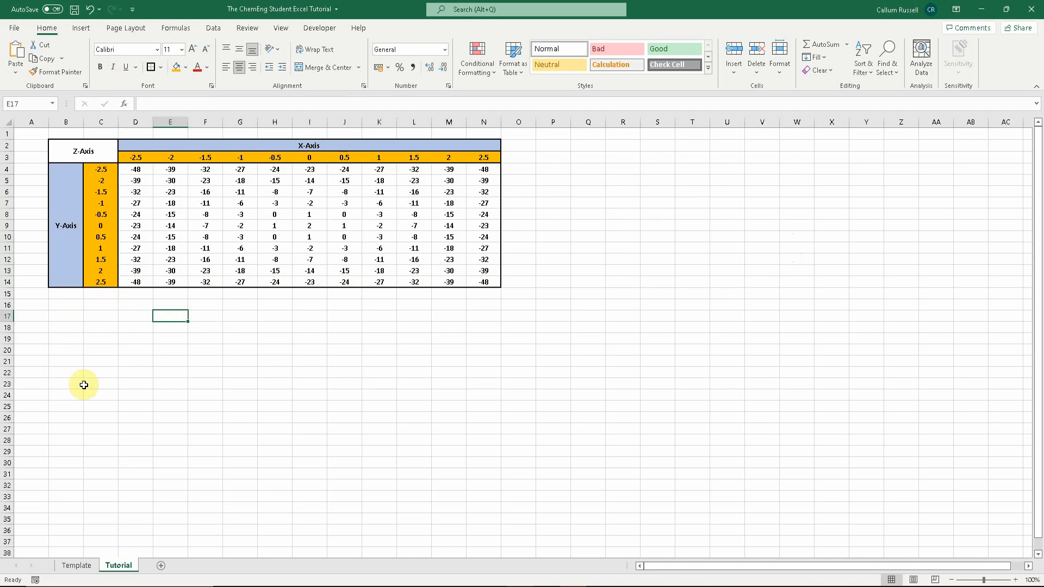
- Look at the Analysis Table on the Template sheet, then return to the Tutorial sheet
click(76, 572)
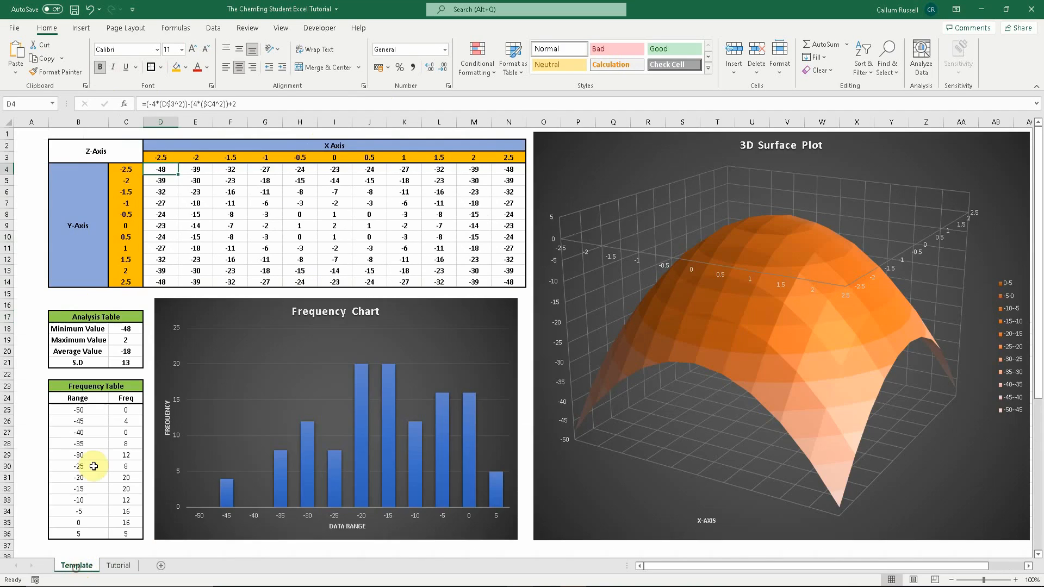
click(67, 316)
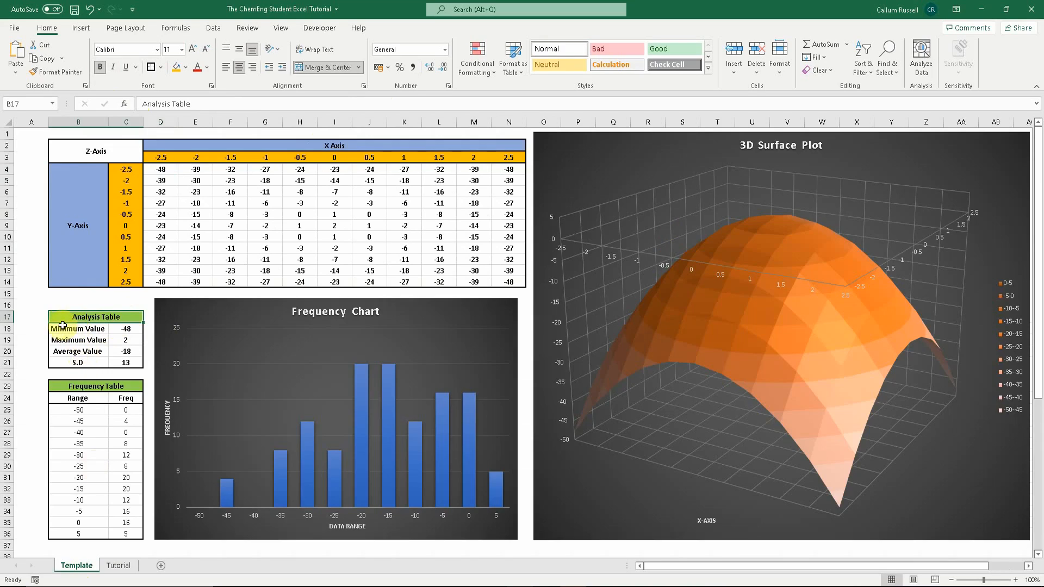
click(140, 564)
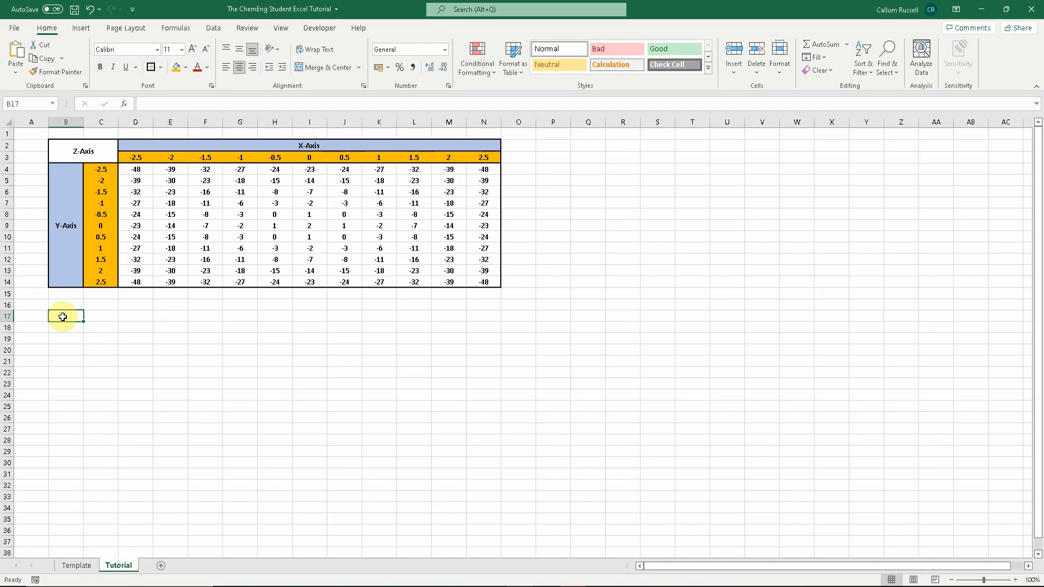
- Enter the heading Analysis Table in B17 and merge and center it across B17:C17
text(Analy)
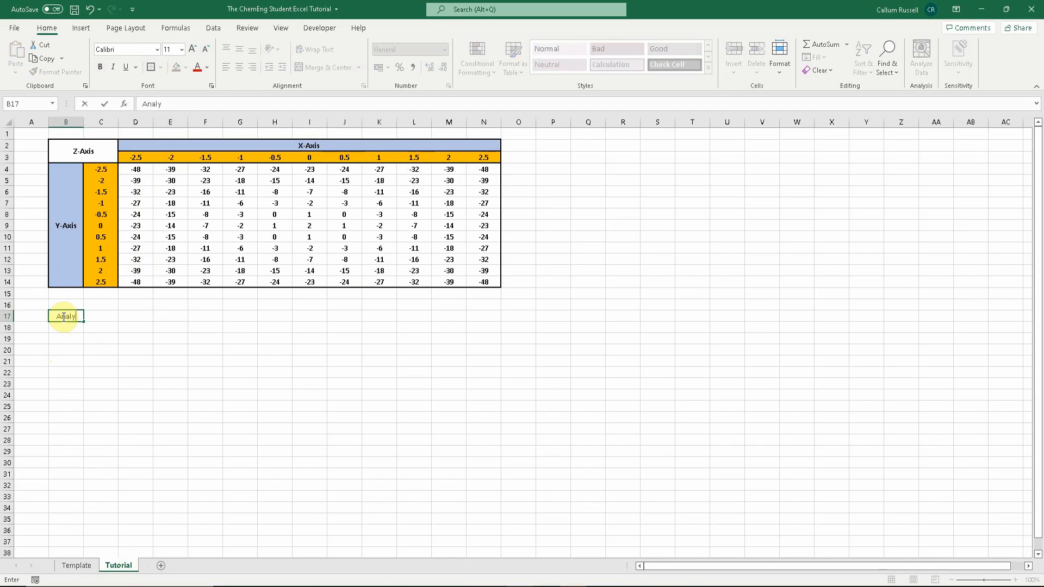
text(sis Table)
key(Return)
drag(71, 316, 92, 315)
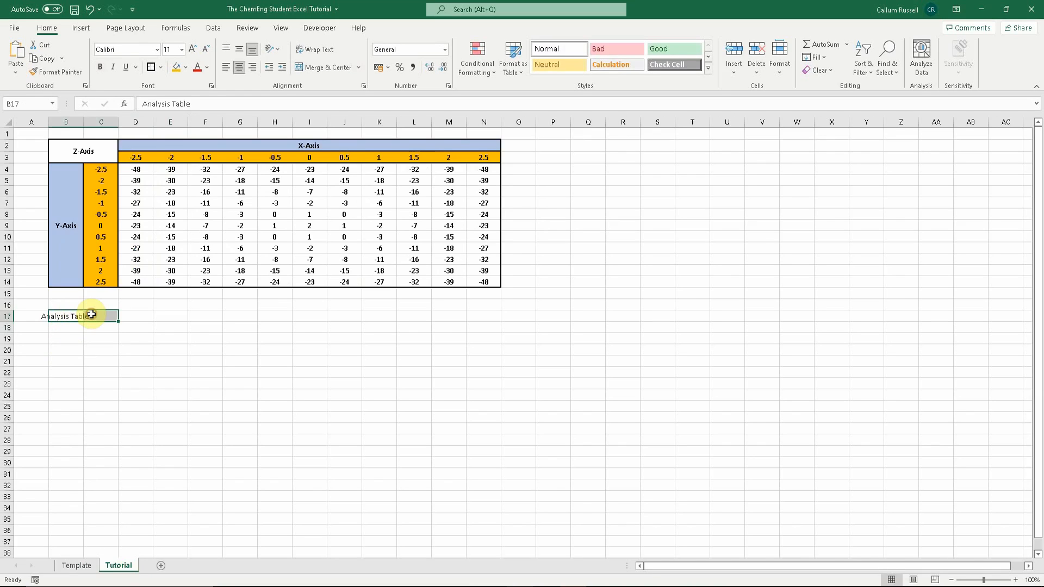
click(320, 68)
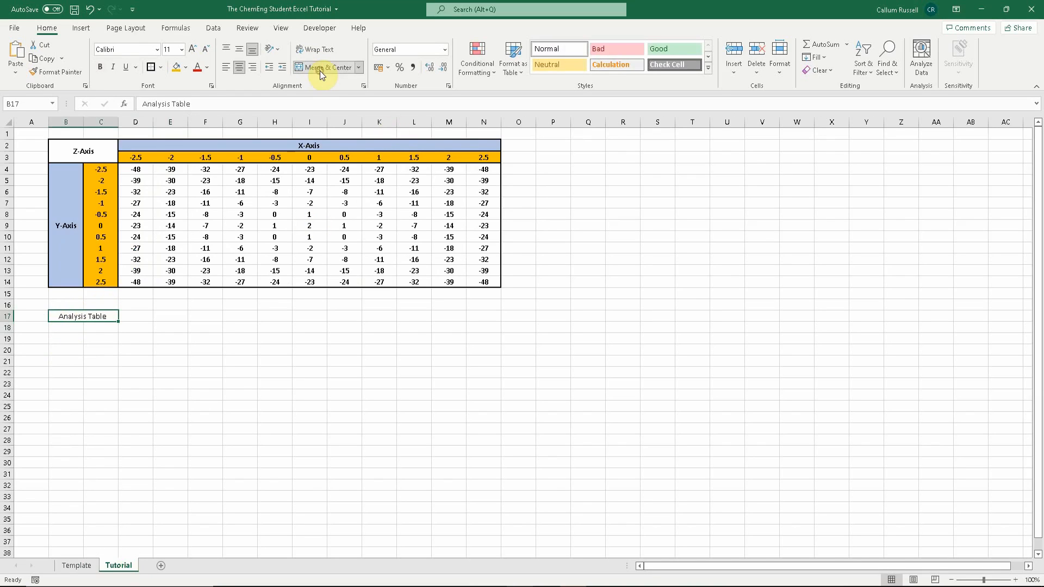
- Fill the Analysis Table heading green, make it bold and give it a border
click(184, 73)
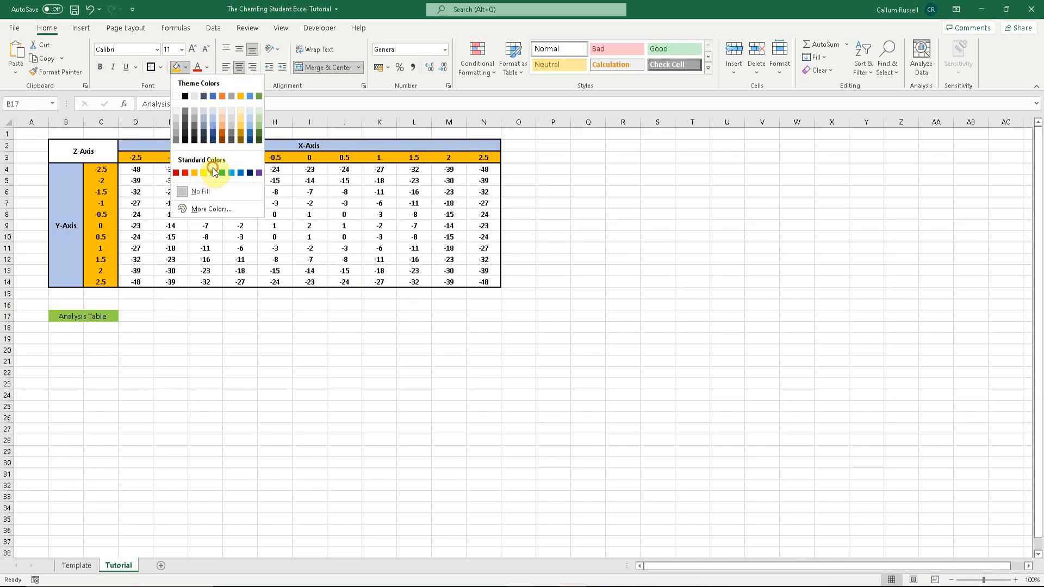
click(212, 173)
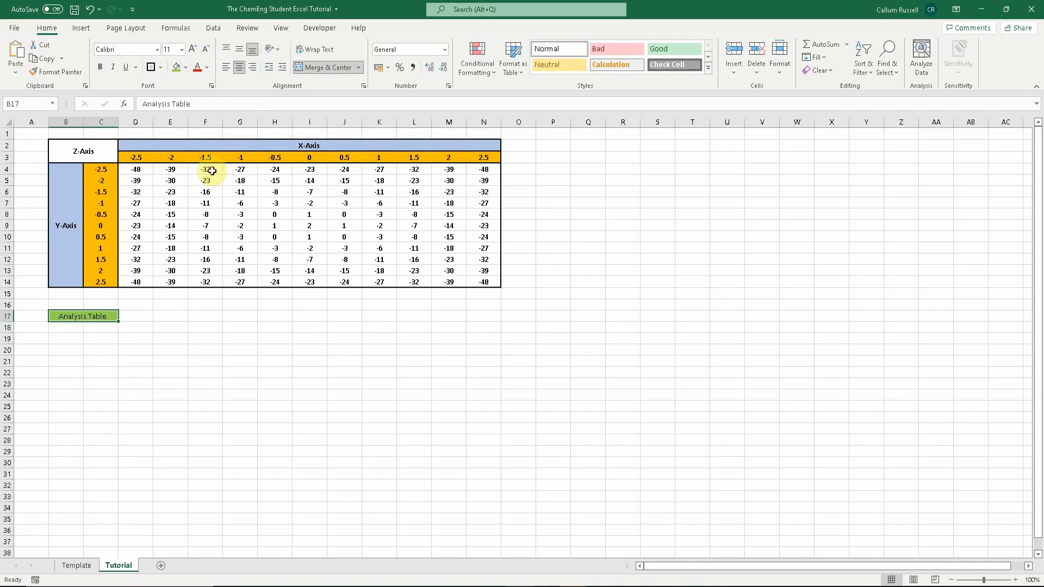
click(99, 66)
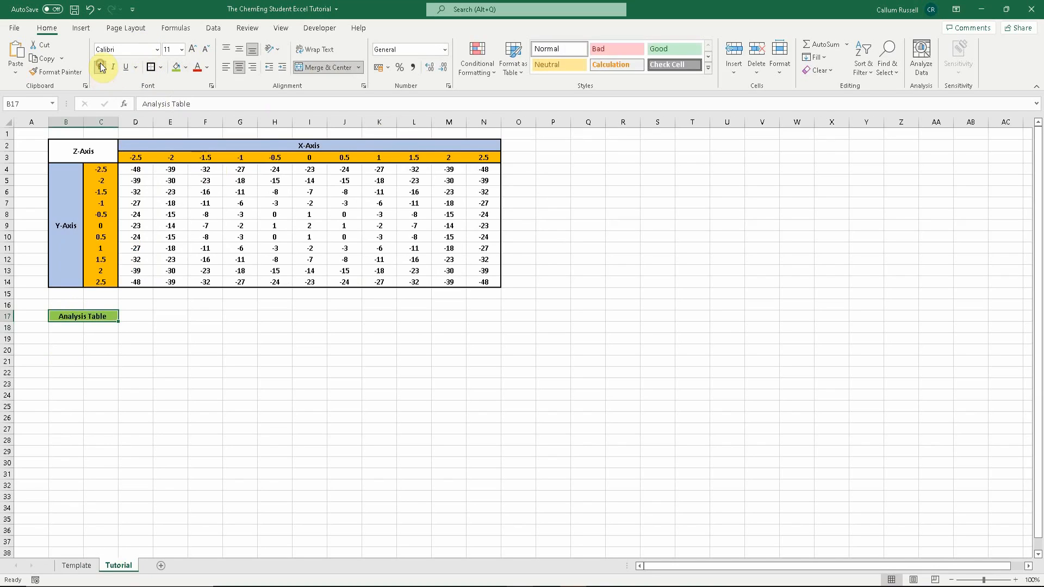
click(151, 66)
- Enter the row labels Min Value, Max Value, Avg Value and S.D in B18:B21 and autofit column B's width
click(80, 329)
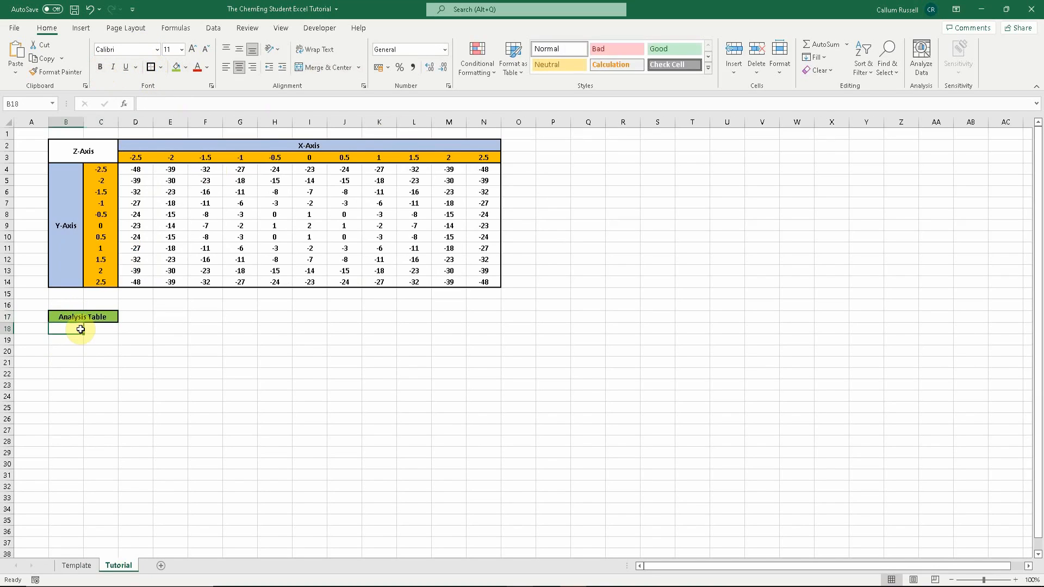
text(Max)
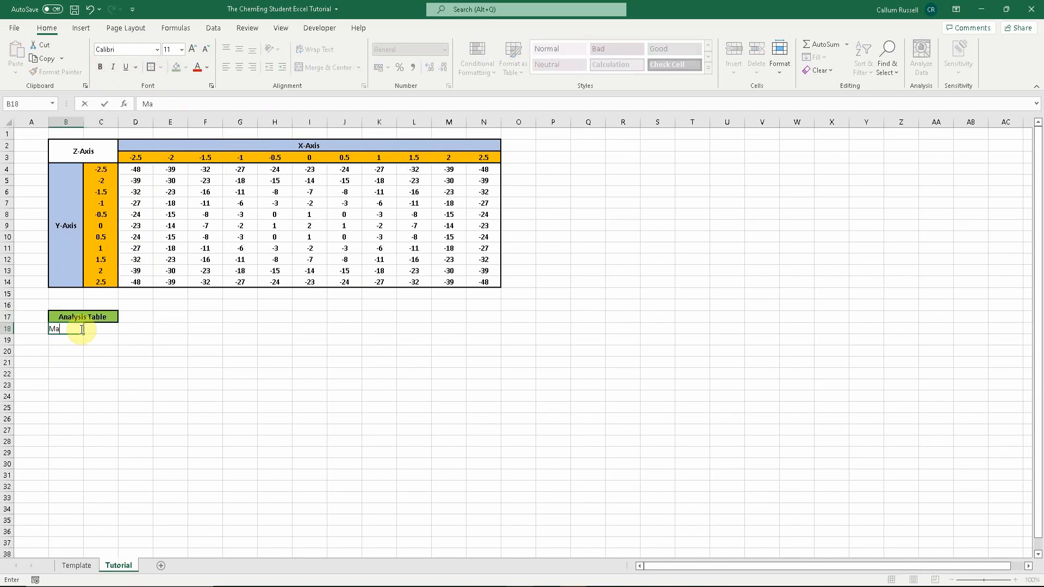
key(BackSpace)
key(BackSpace)
key(BackSpace)
text(in Value)
key(Return)
text(Max Value)
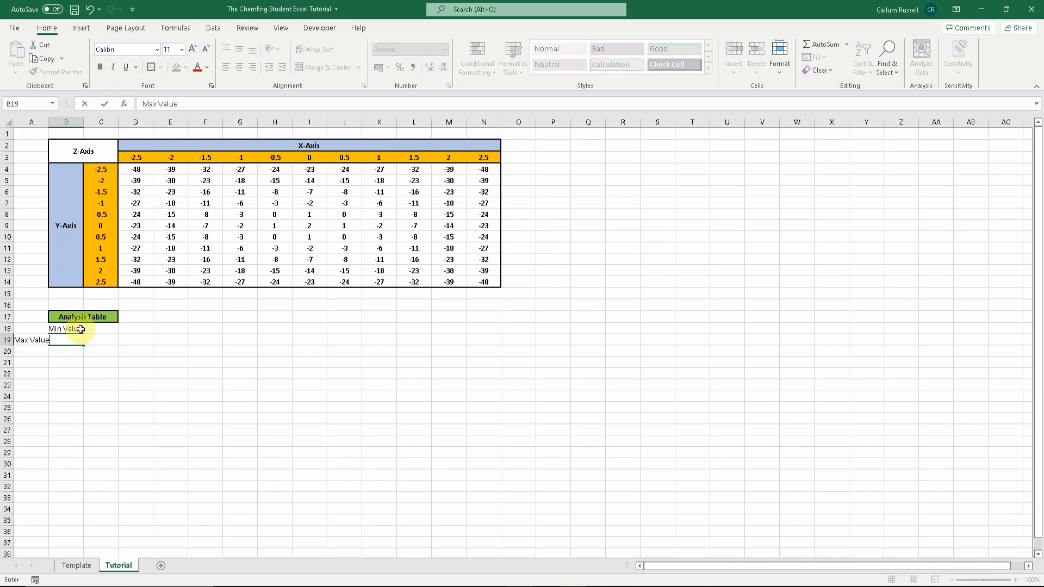
key(Return)
text(Av)
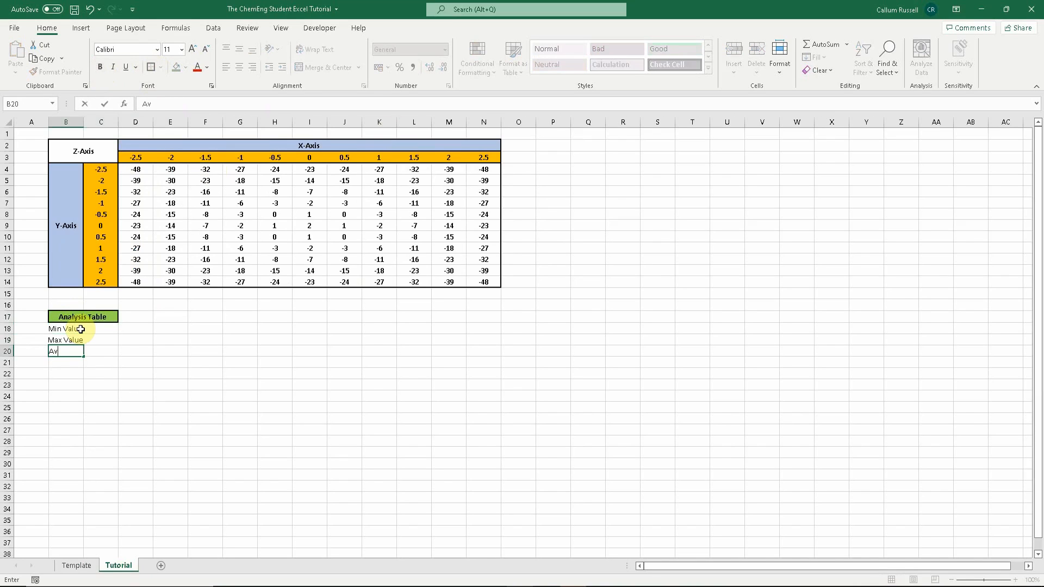
text(g Value)
key(Return)
text(S.D)
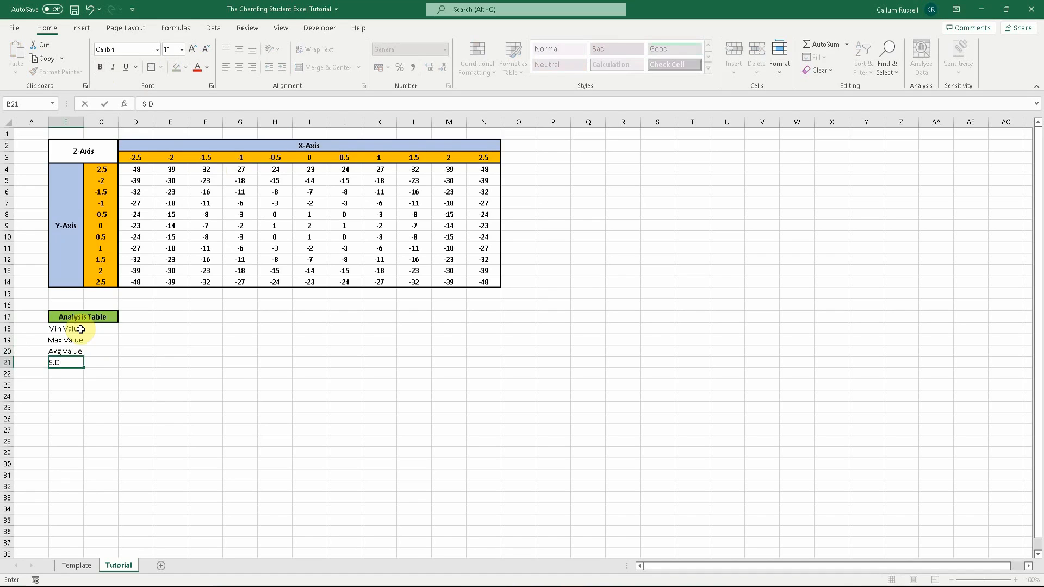
click(80, 339)
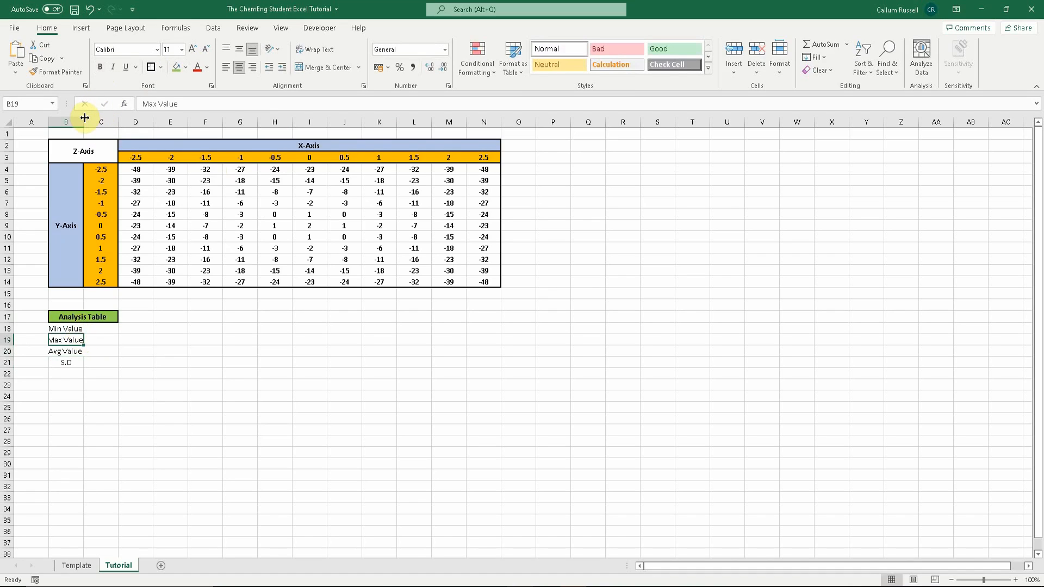
click(65, 374)
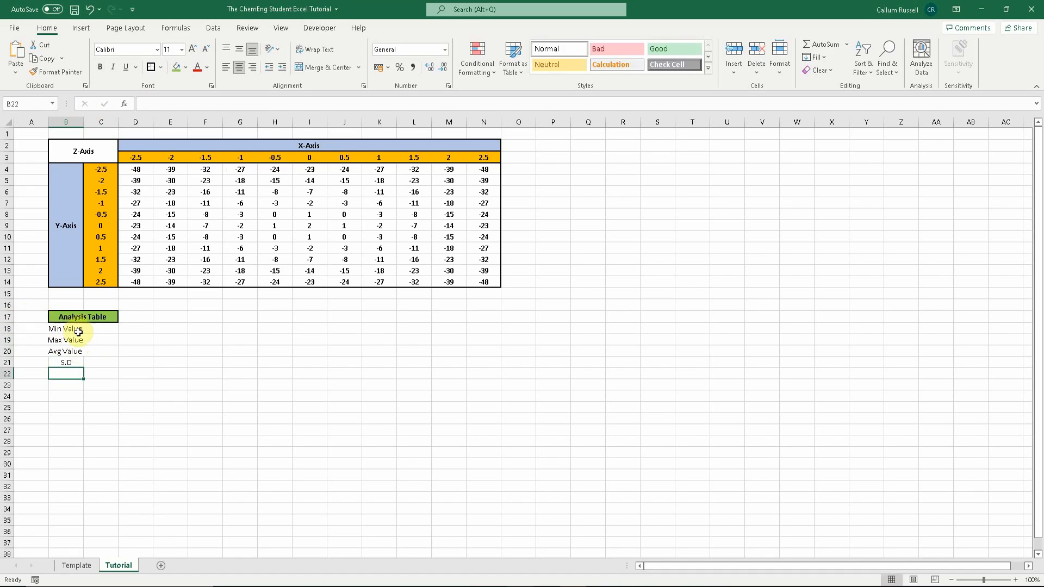
double_click(84, 122)
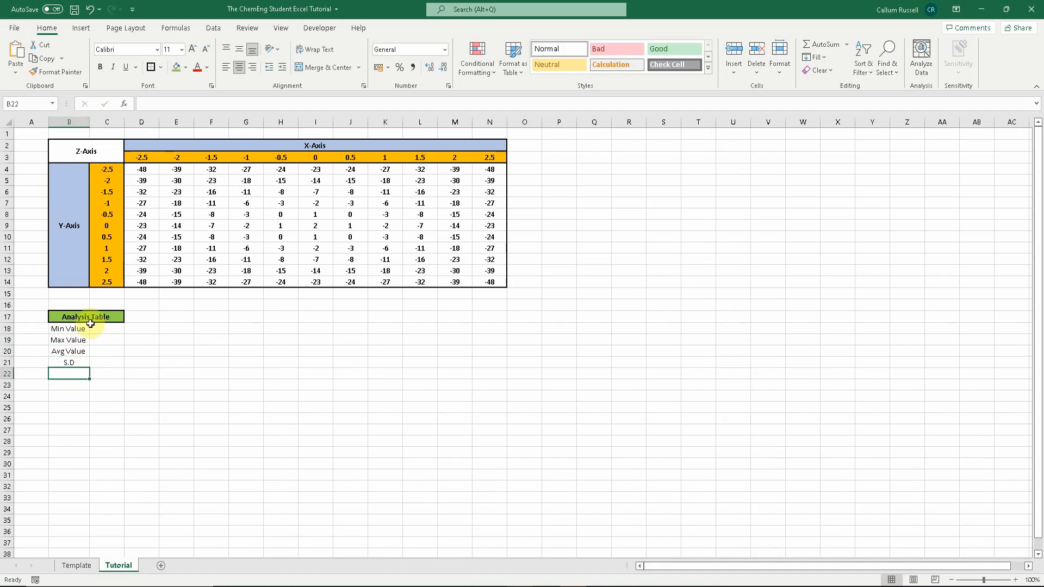
- Make the four row labels bold and put a border around the Analysis Table range B18:C21
drag(70, 329, 79, 360)
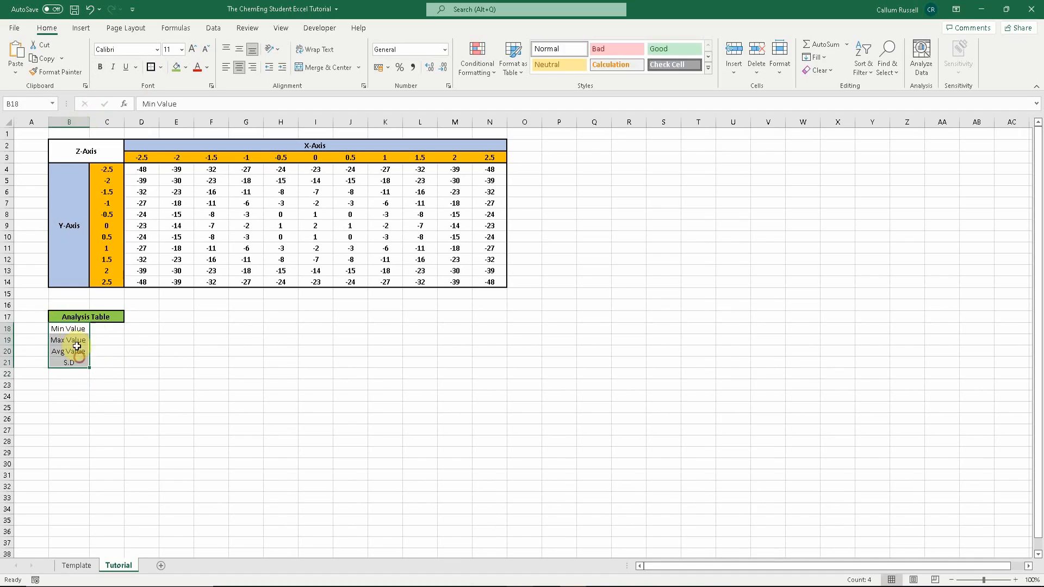
click(99, 67)
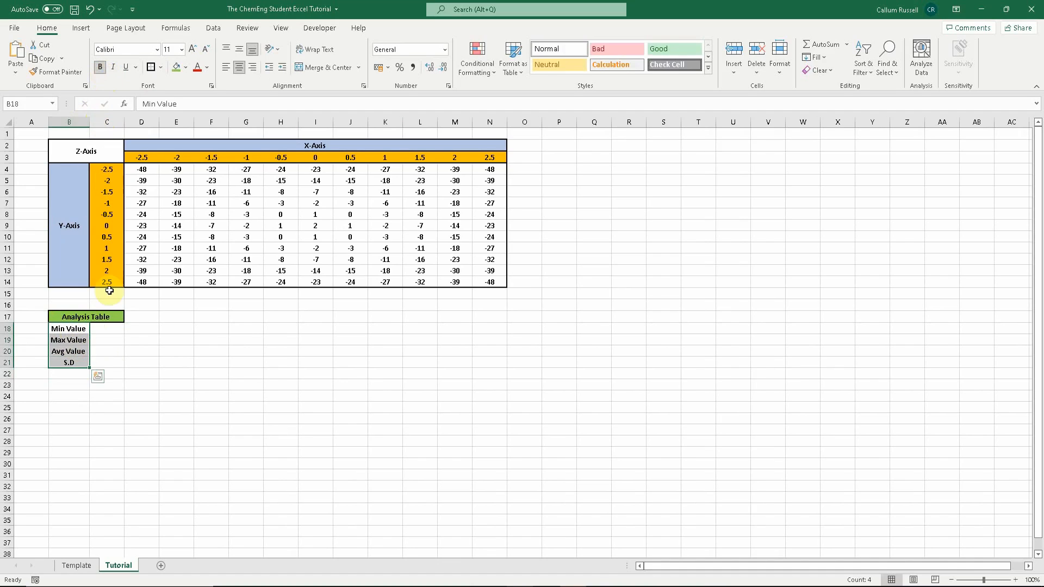
click(117, 329)
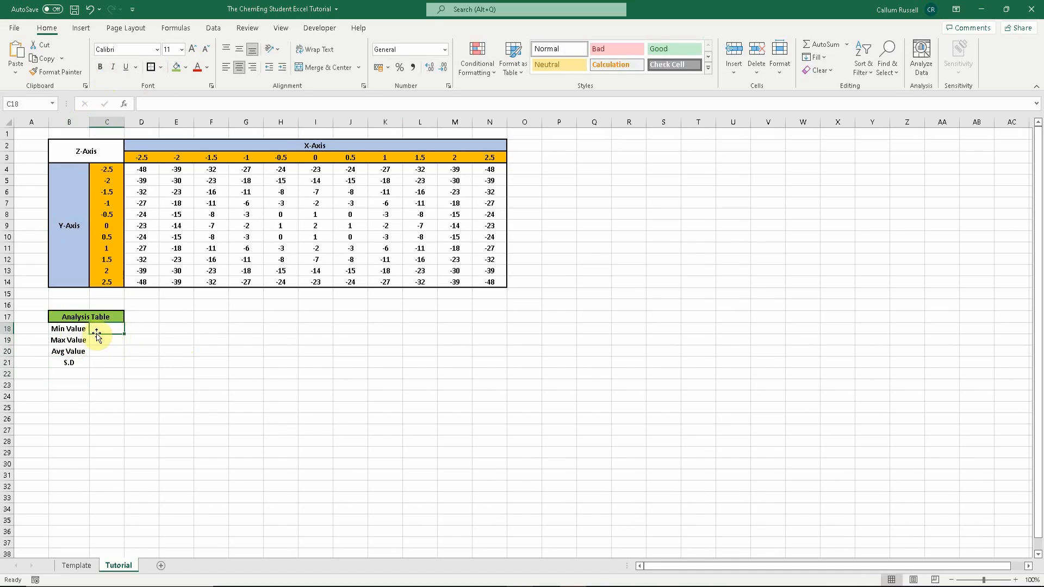
drag(106, 363, 68, 329)
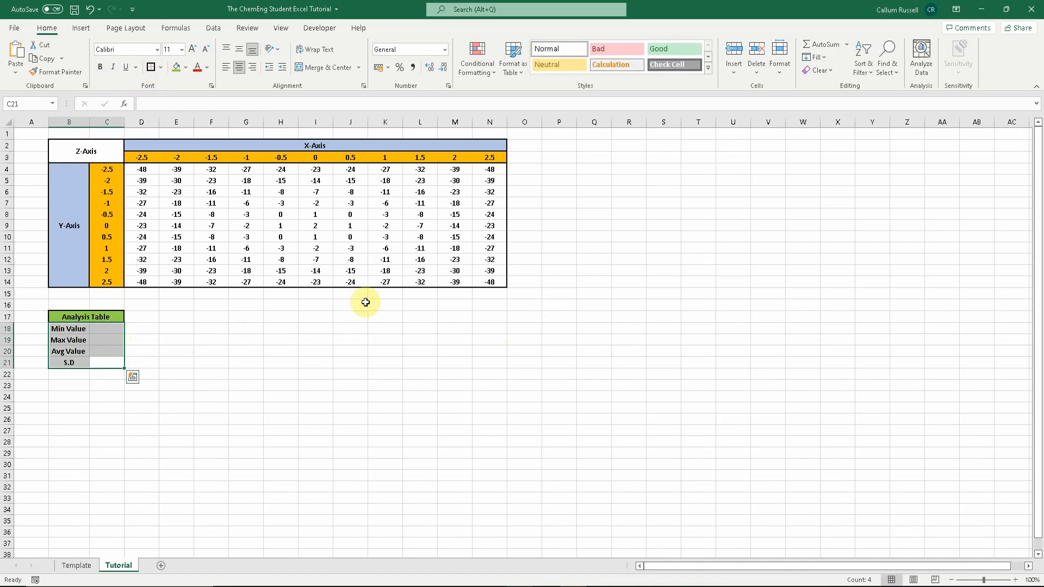
click(143, 327)
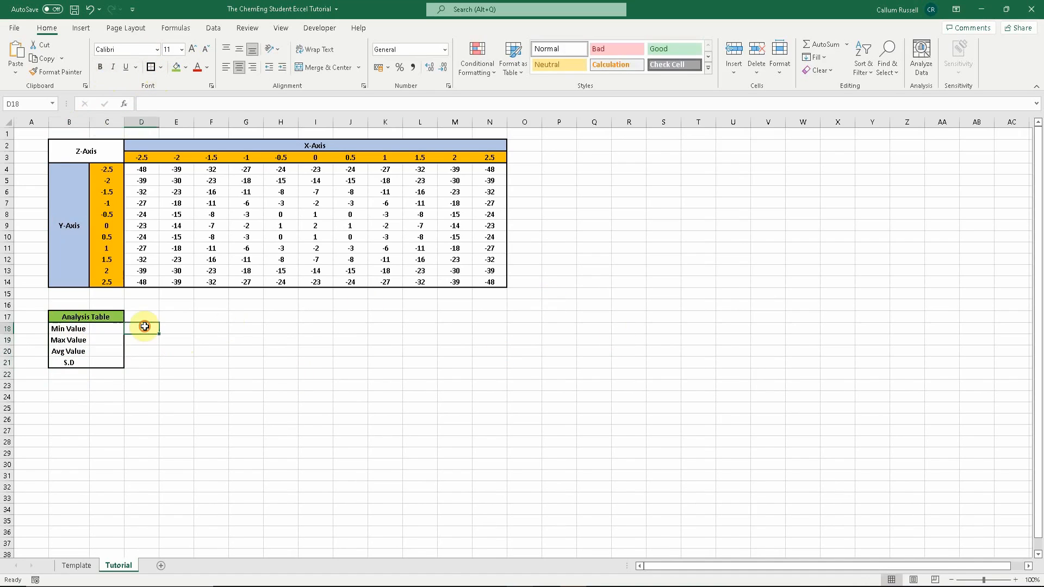
- Enter the formula =min(D4:N14) in C18 to get the minimum Z value
click(107, 330)
text(=)
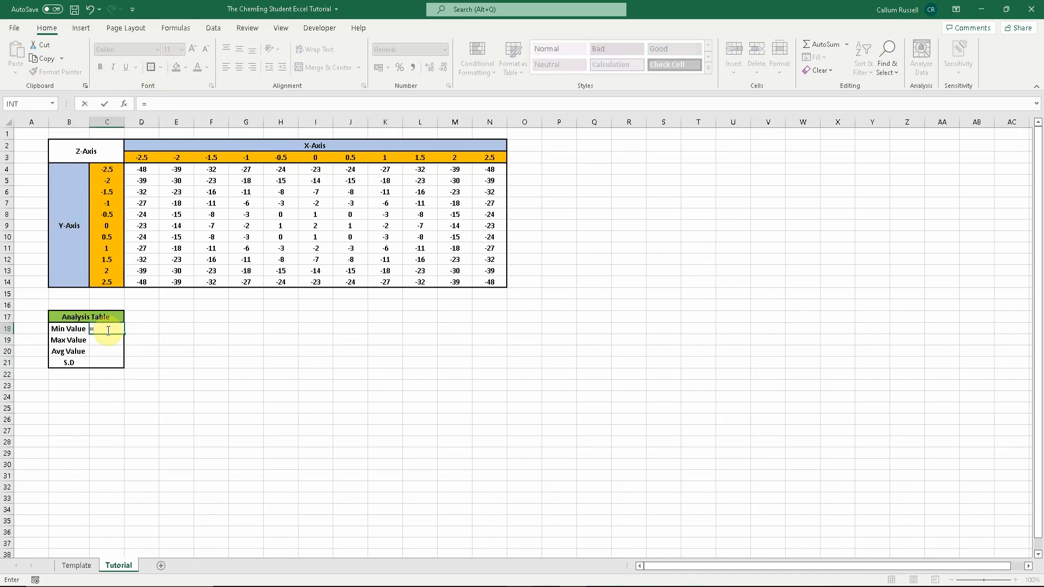
text(min()
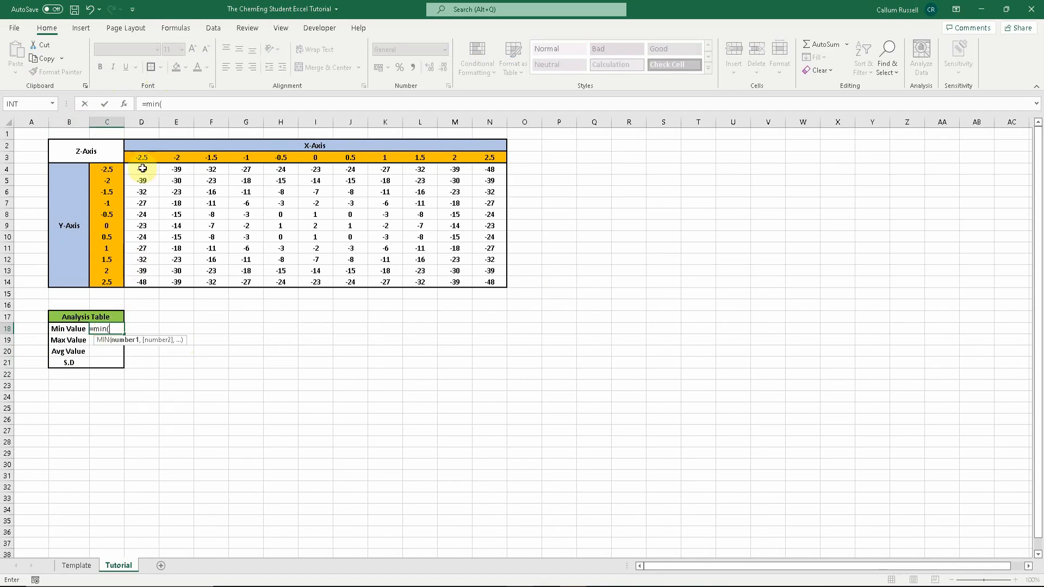
drag(142, 170, 489, 281)
text())
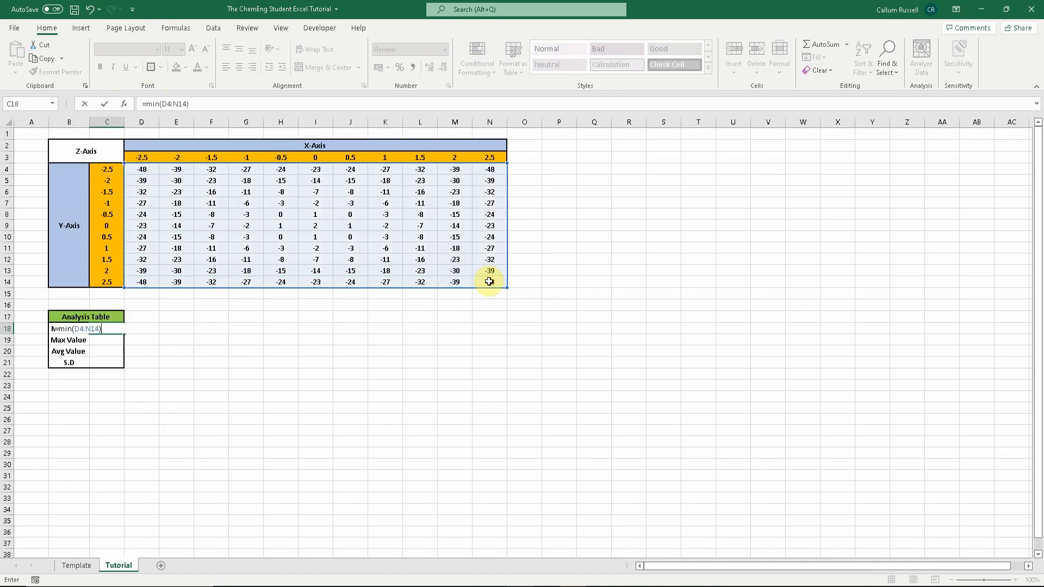
key(Return)
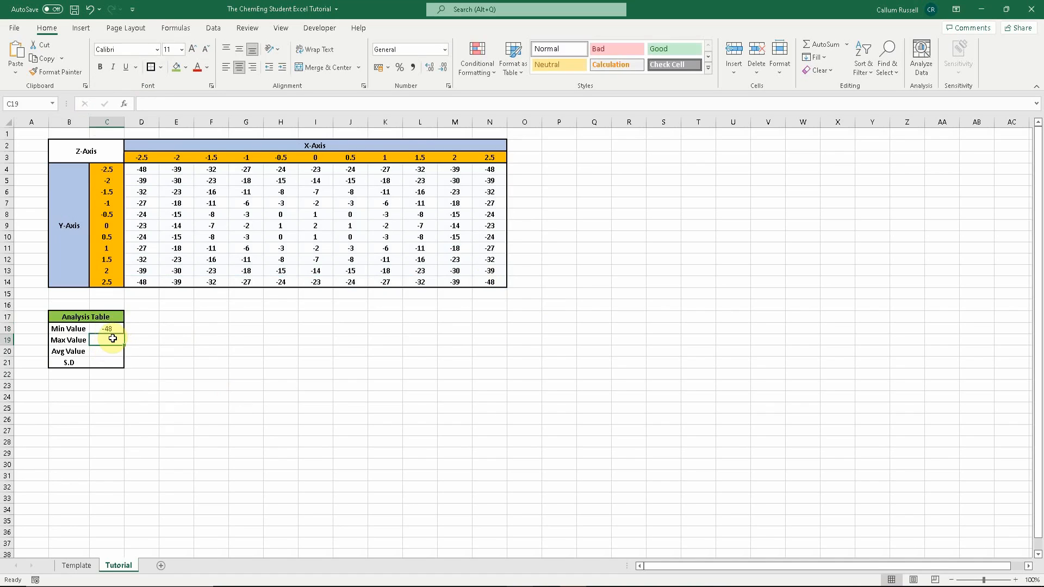
- Enter the formula =max(D4:N14) in C19 for the maximum Z value
text(=m)
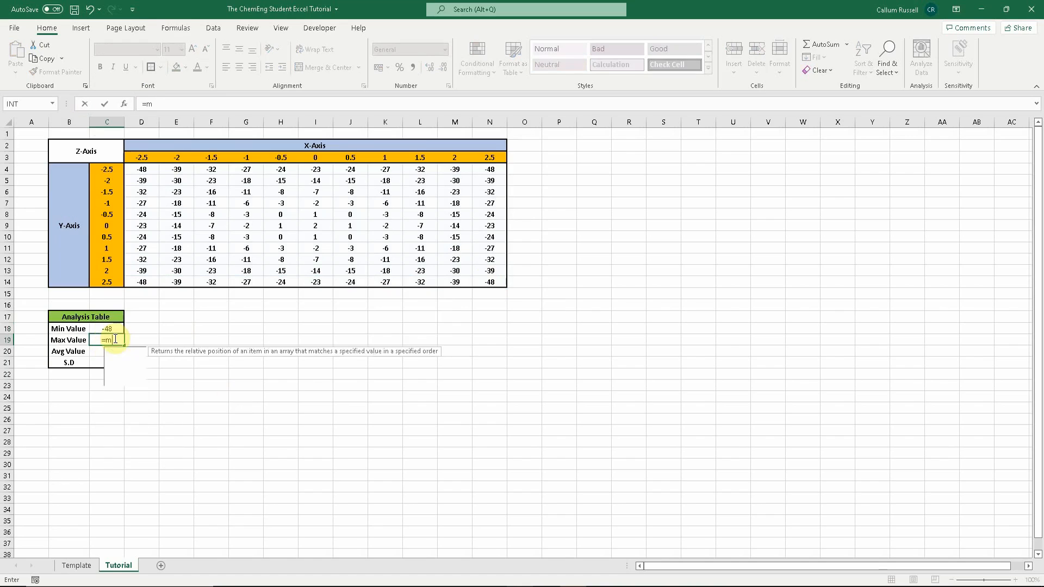
text(ax()
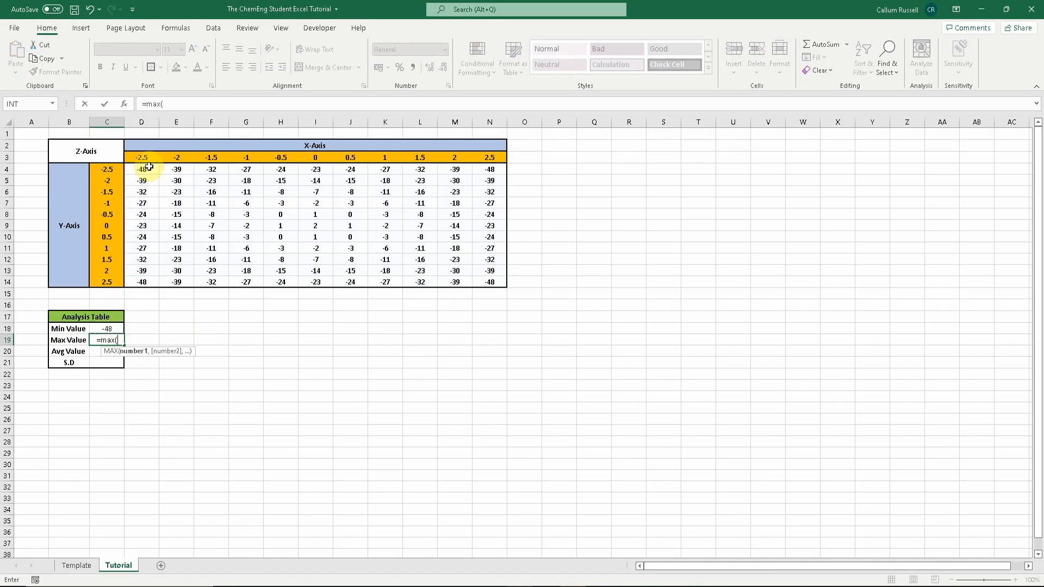
drag(144, 167, 479, 278)
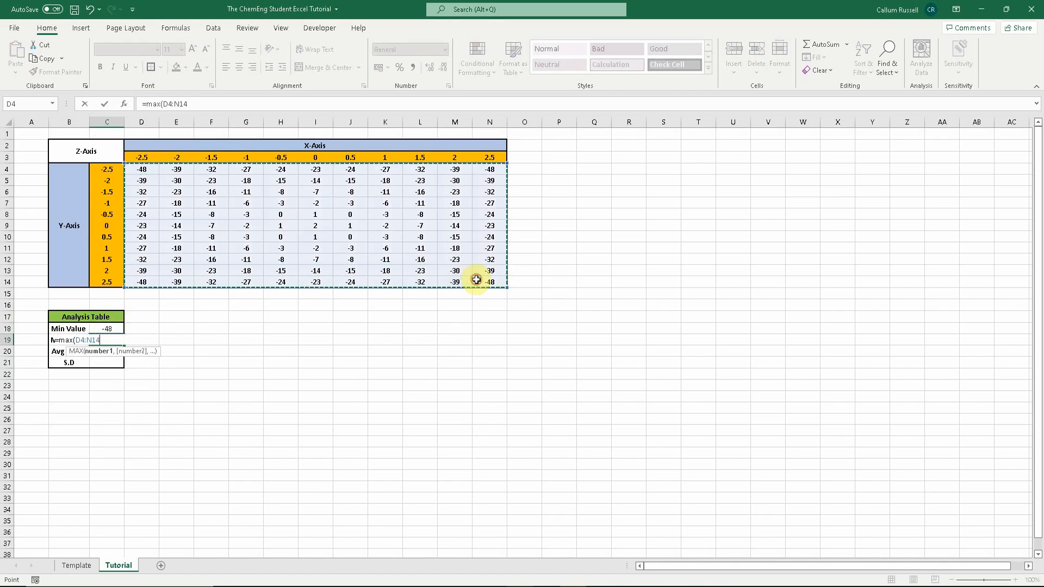
key(Return)
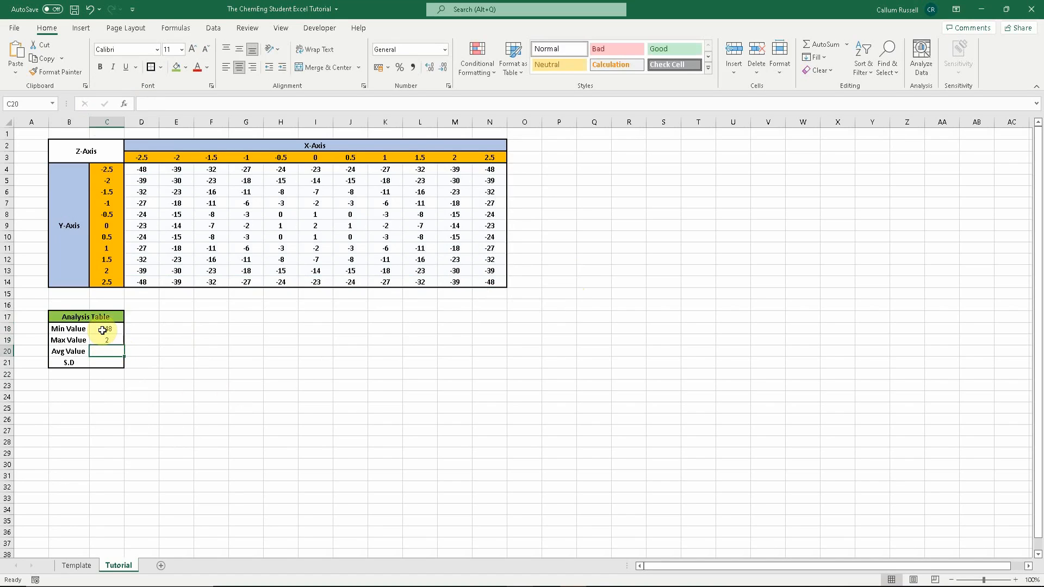
- Enter the formula =average(D4:N14) in C20 for the average Z value
text(=)
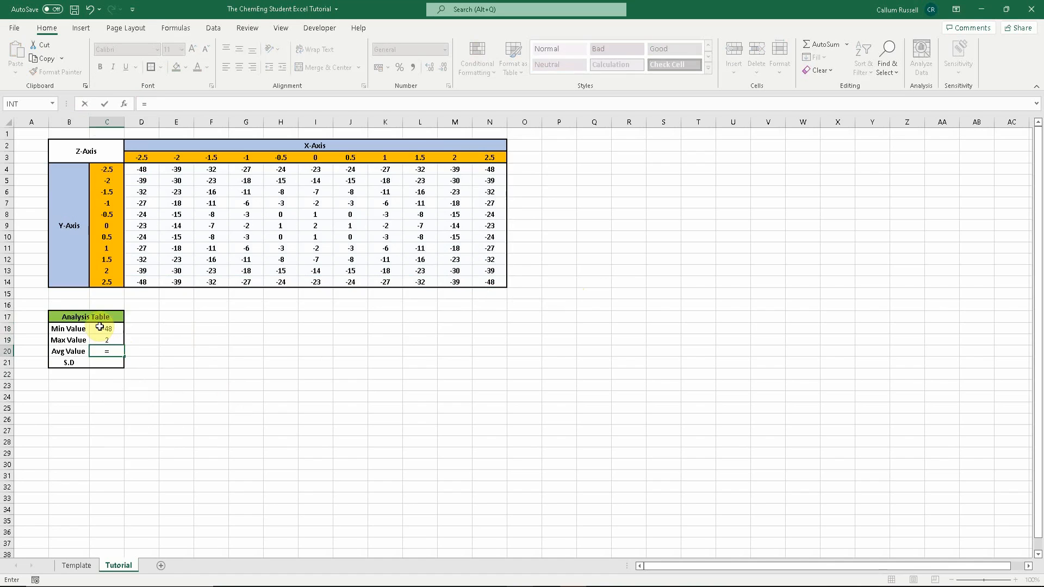
text(average()
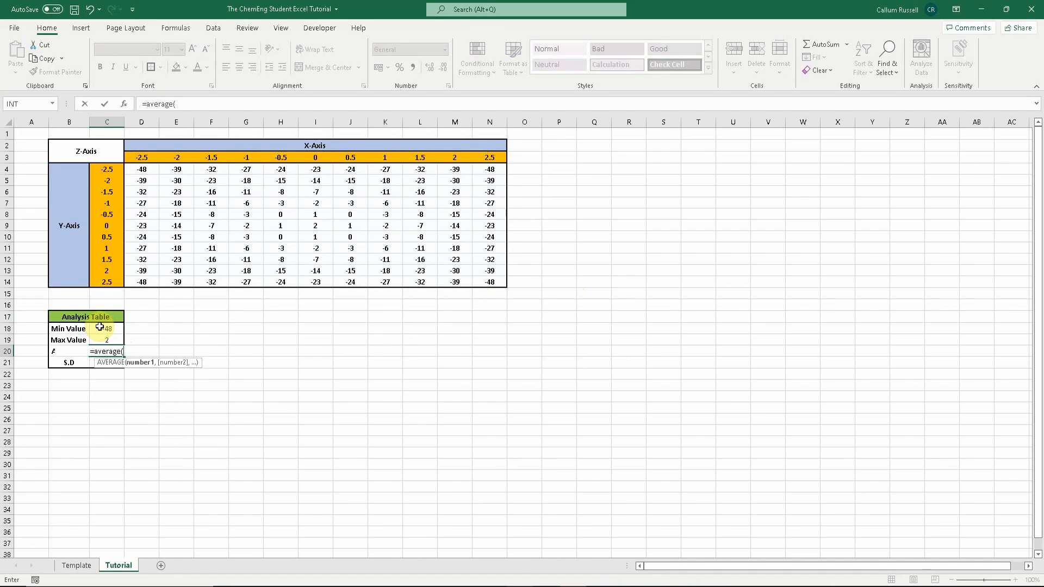
click(146, 165)
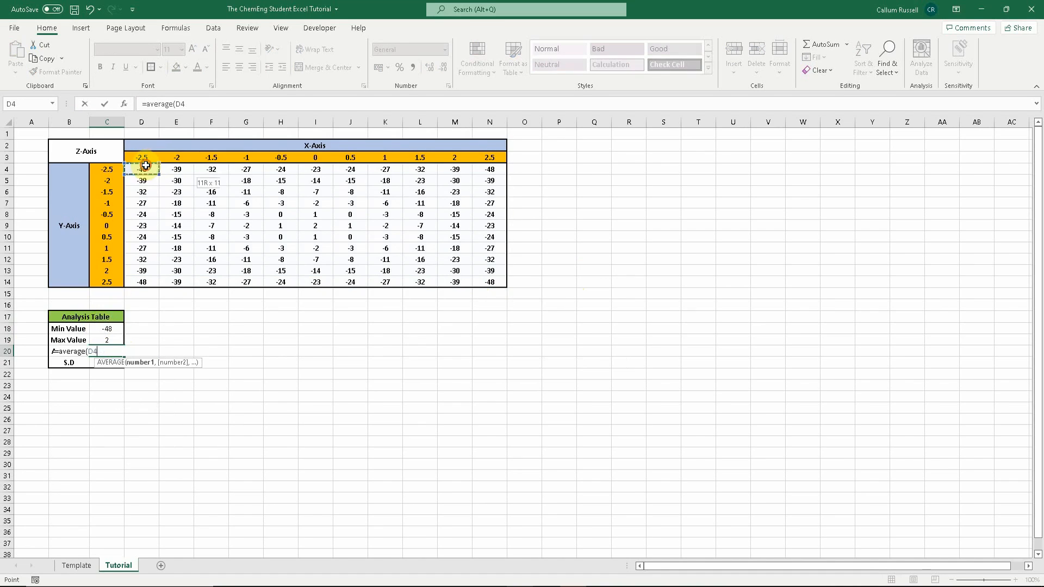
drag(145, 165, 484, 279)
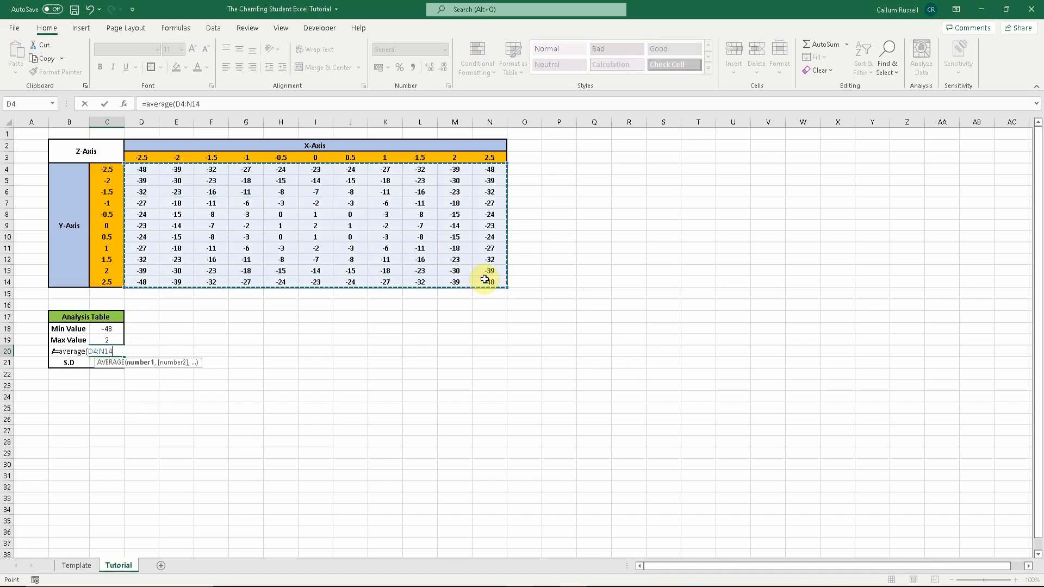
key(Return)
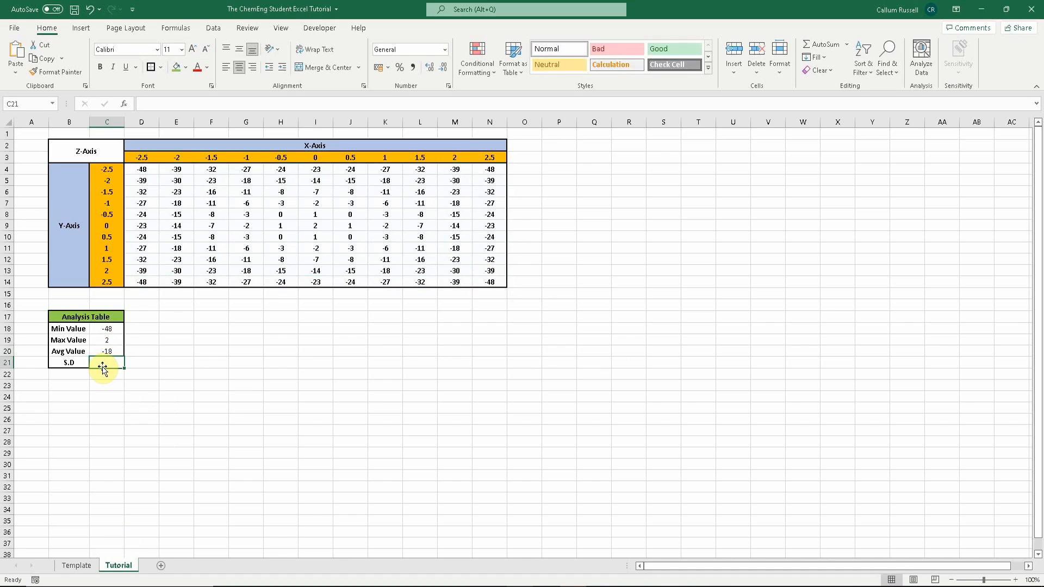
- Enter the formula =stdev(D4:N14) in C21 for the standard deviation of the Z values
text(=)
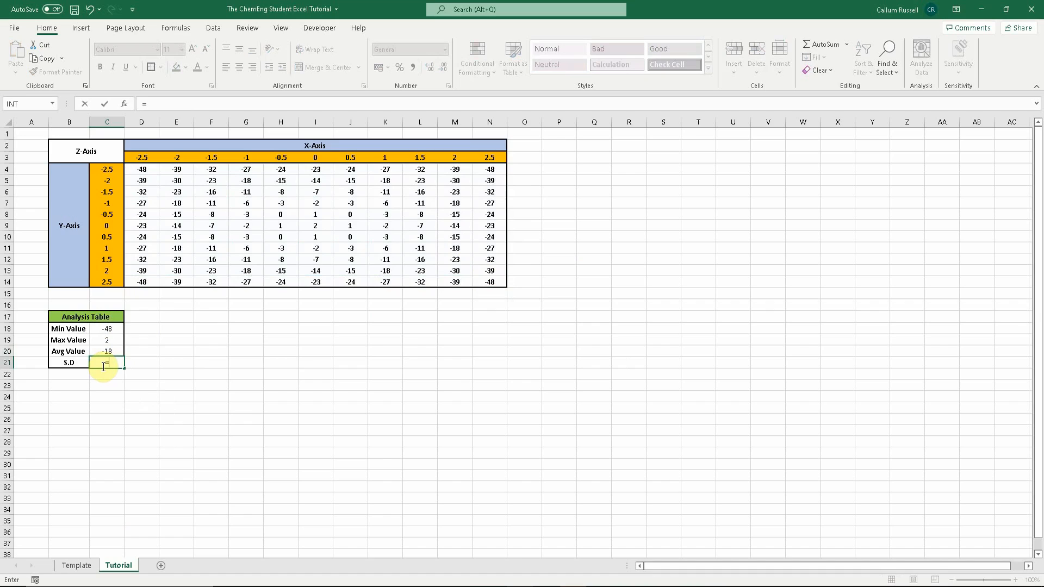
text(stdev)
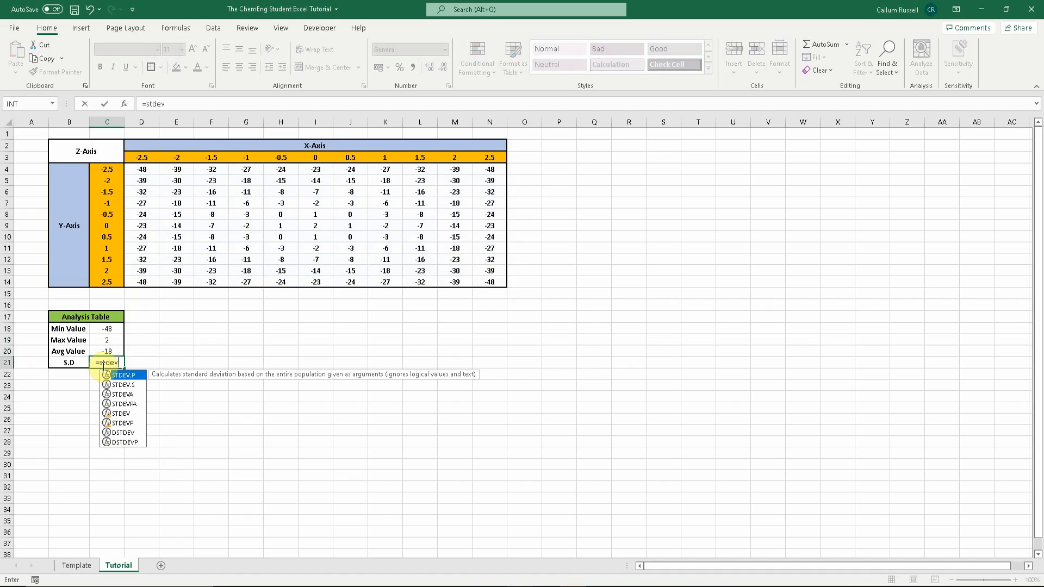
text(()
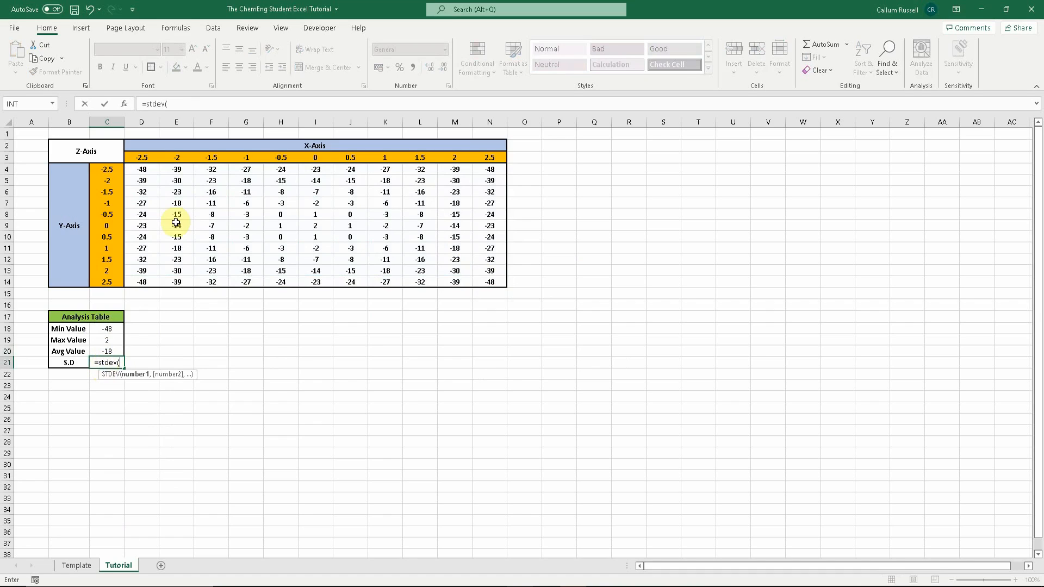
drag(141, 169, 420, 237)
drag(272, 196, 488, 281)
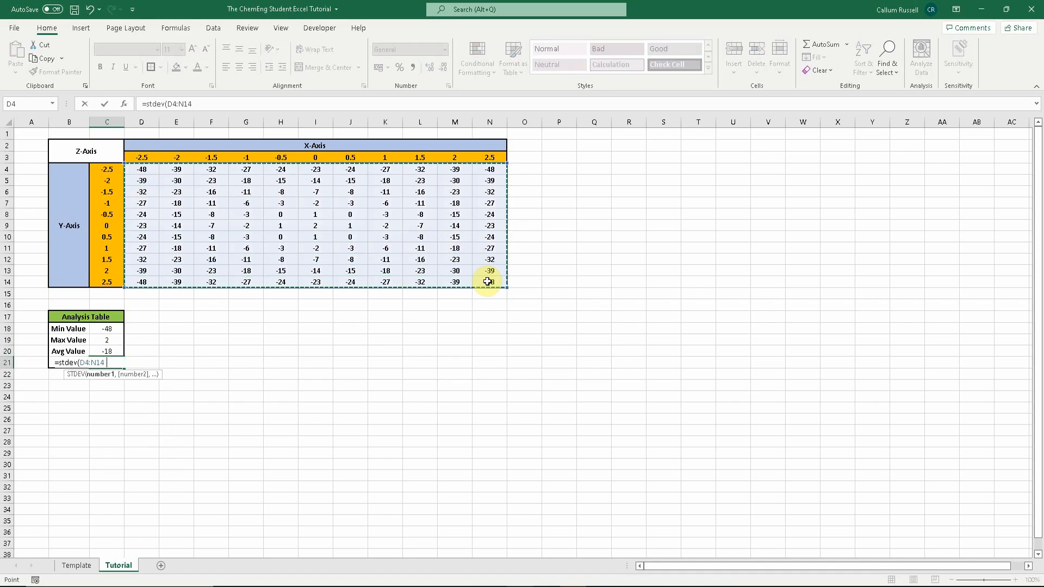
text())
key(Return)
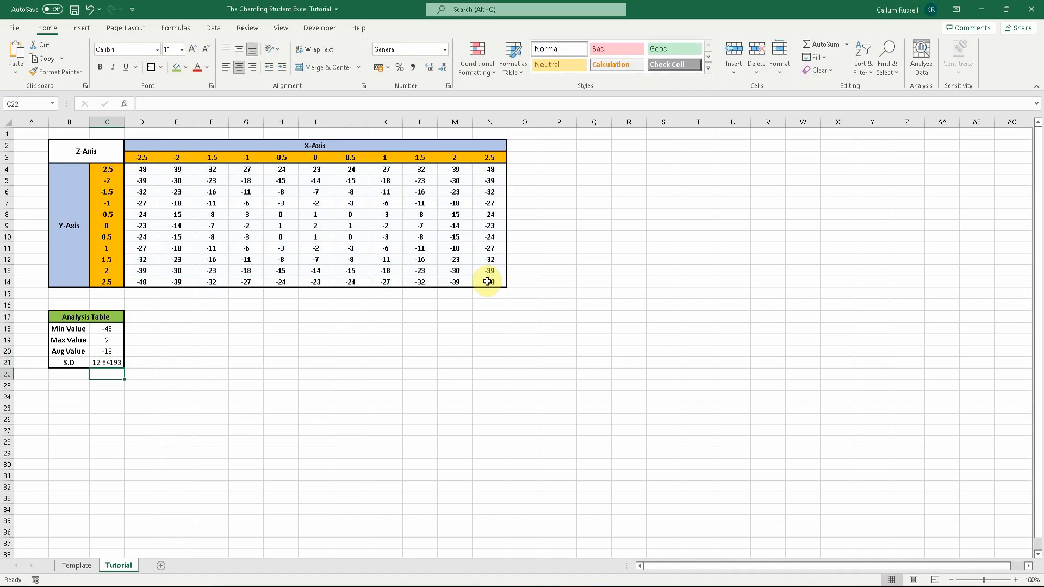
- Decrease the decimal places of the standard deviation in C21 to show a whole number
click(104, 364)
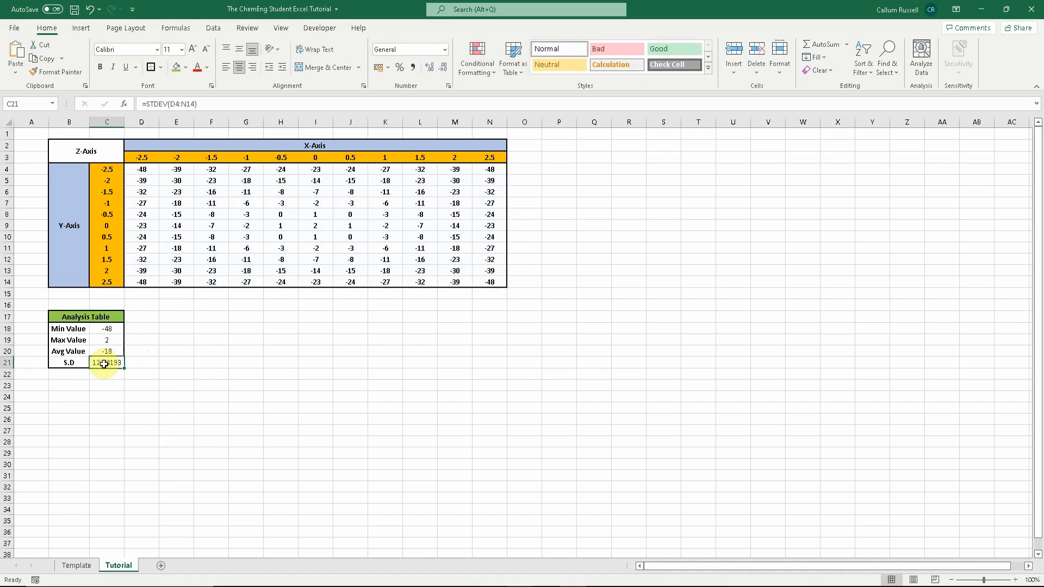
click(444, 68)
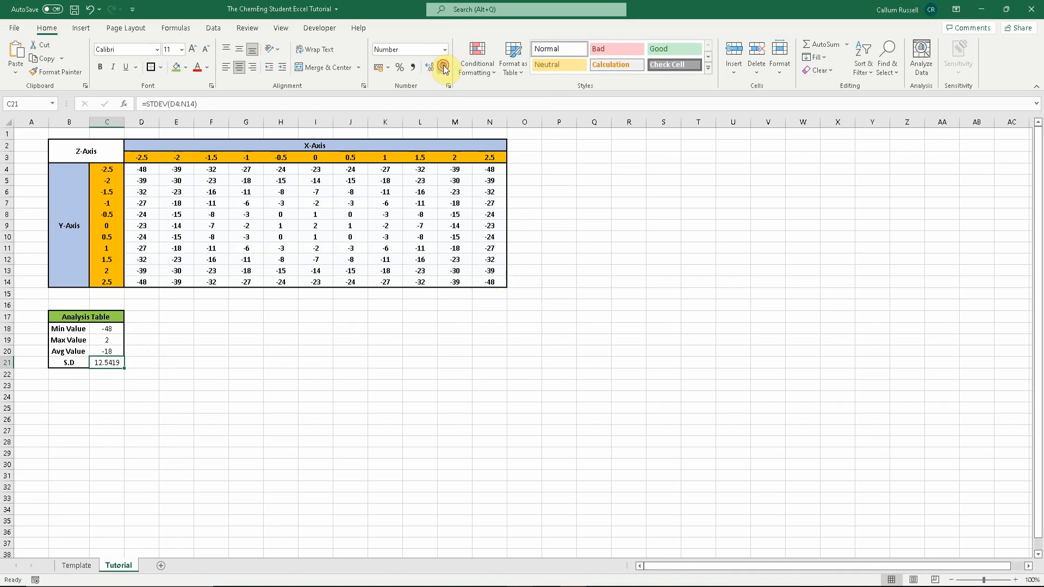
click(444, 68)
click(444, 68)
click(444, 68)
click(444, 68)
click(107, 496)
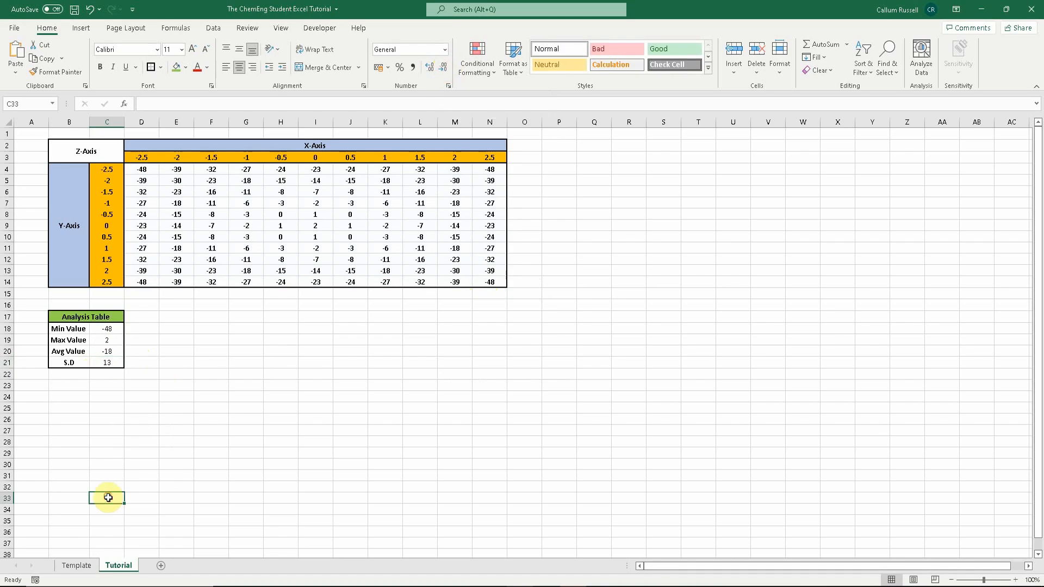
click(98, 363)
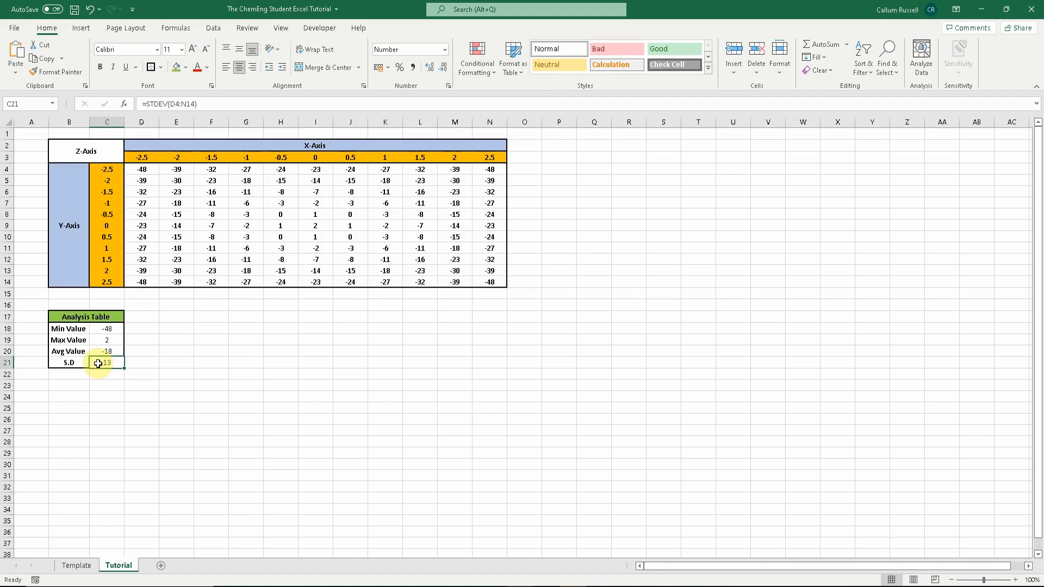
- Enter the heading "Frequency Table" in cell B23
click(100, 409)
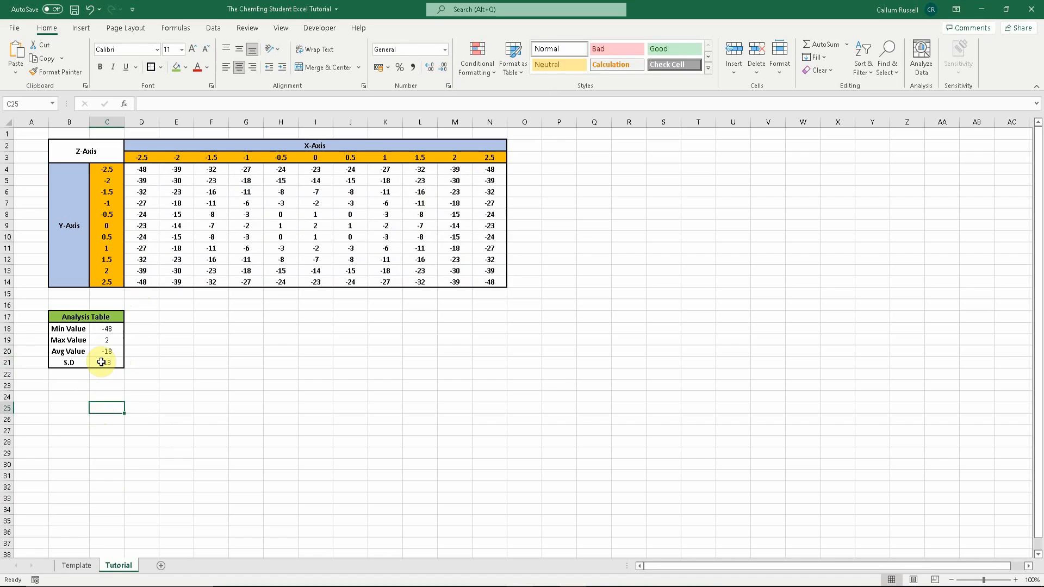
click(81, 388)
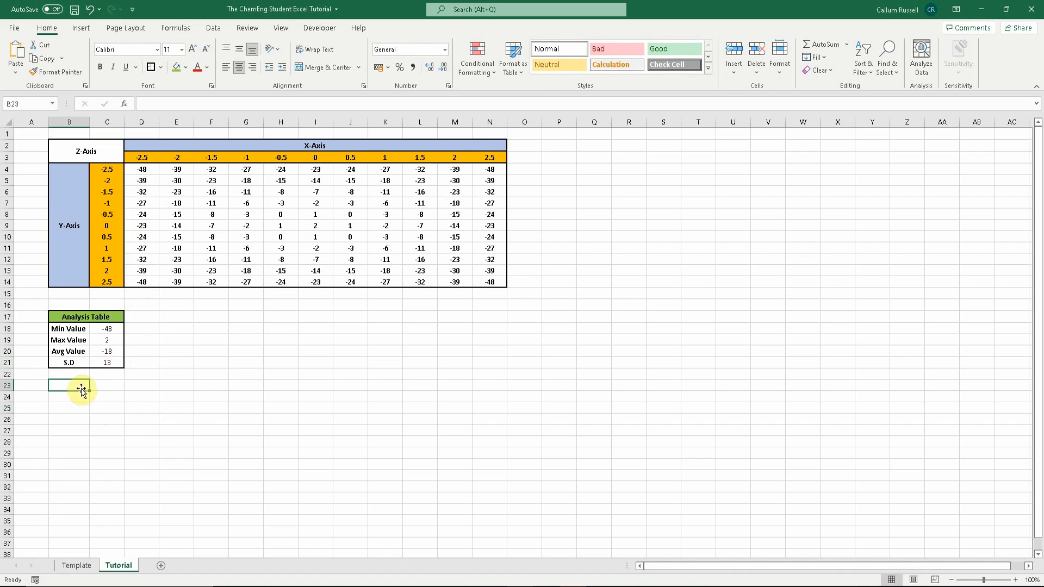
text(Frquency)
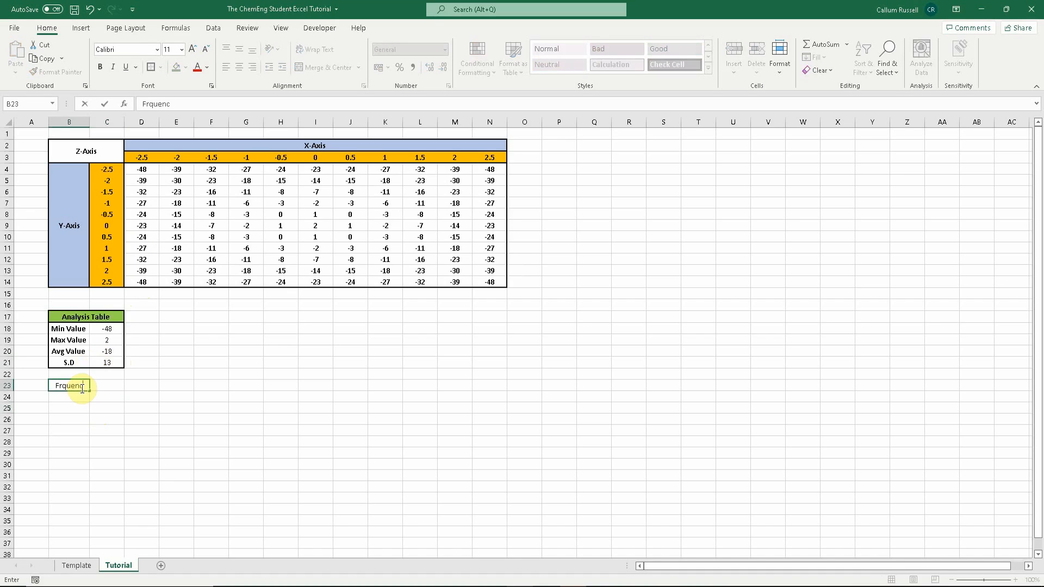
key(BackSpace)
key(BackSpace)
key(BackSpace)
key(BackSpace)
key(BackSpace)
text(uency Table)
- Merge and centre B23:C23, fill it green and make the heading bold
drag(82, 388, 109, 386)
click(315, 68)
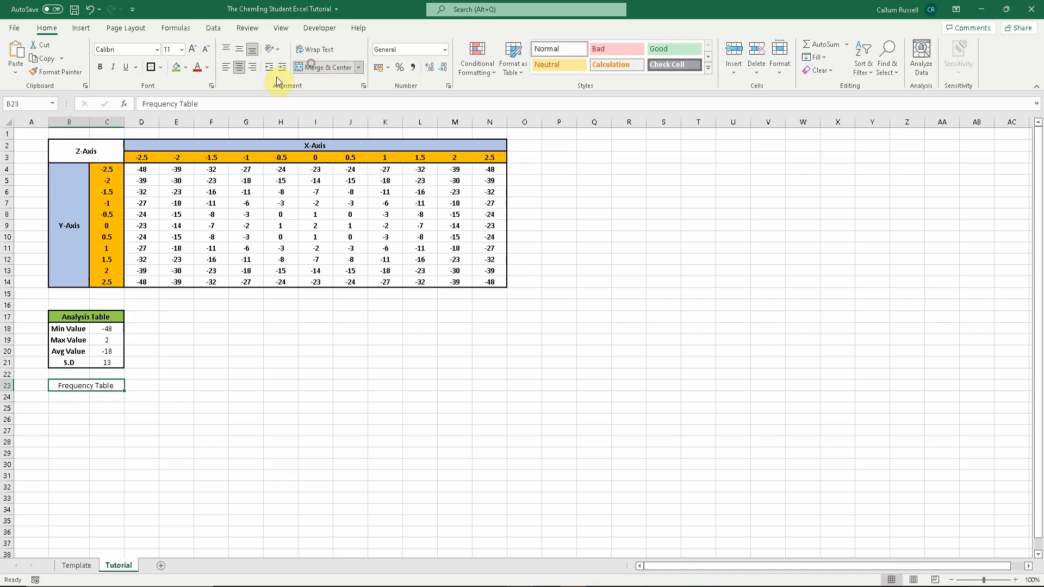
click(178, 69)
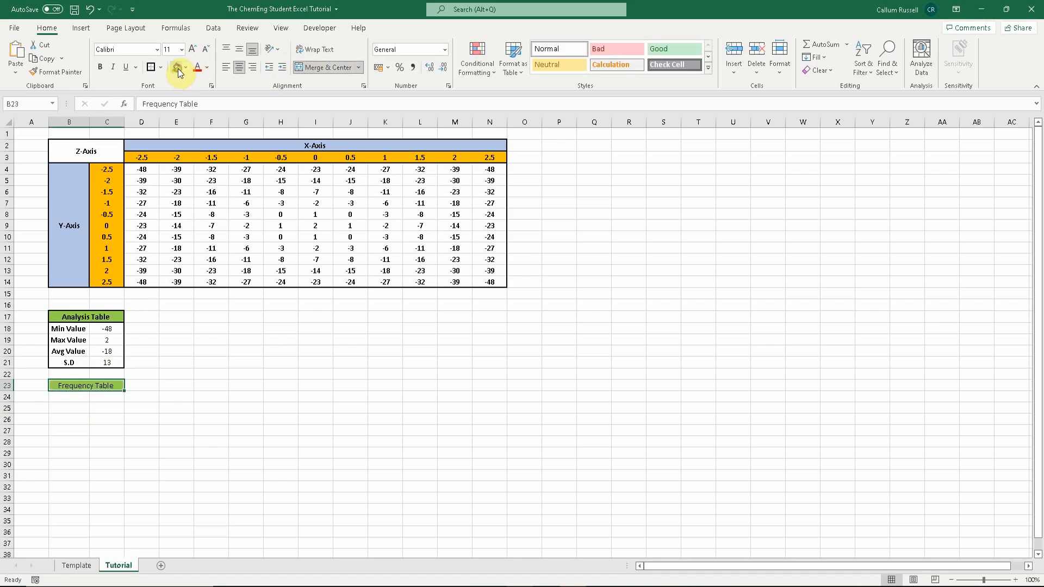
click(101, 67)
click(90, 449)
click(72, 398)
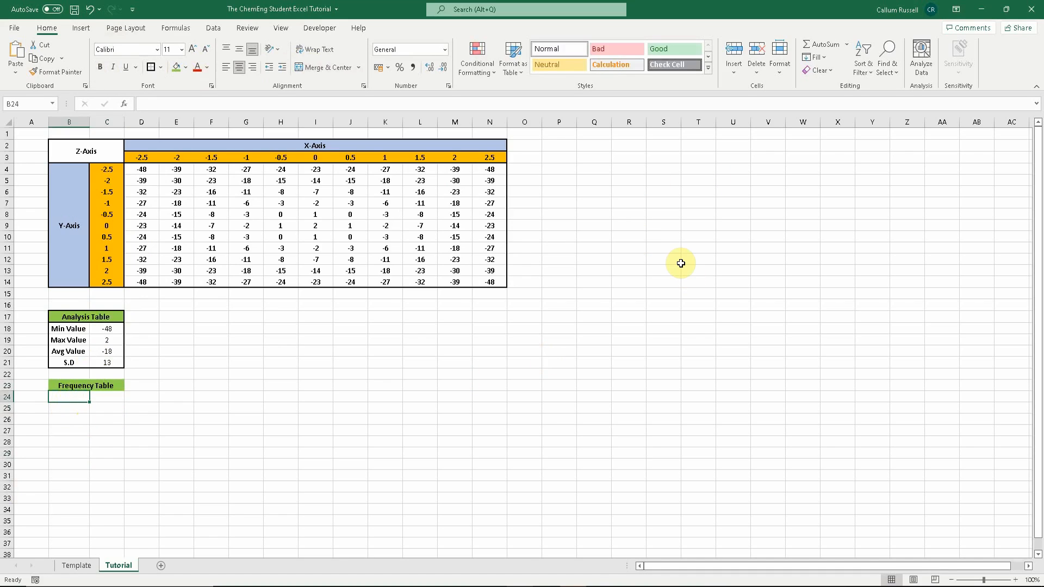
- Compare with the Template sheet, then insert a 3-D Surface chart of the Z values in D4:N14
click(69, 566)
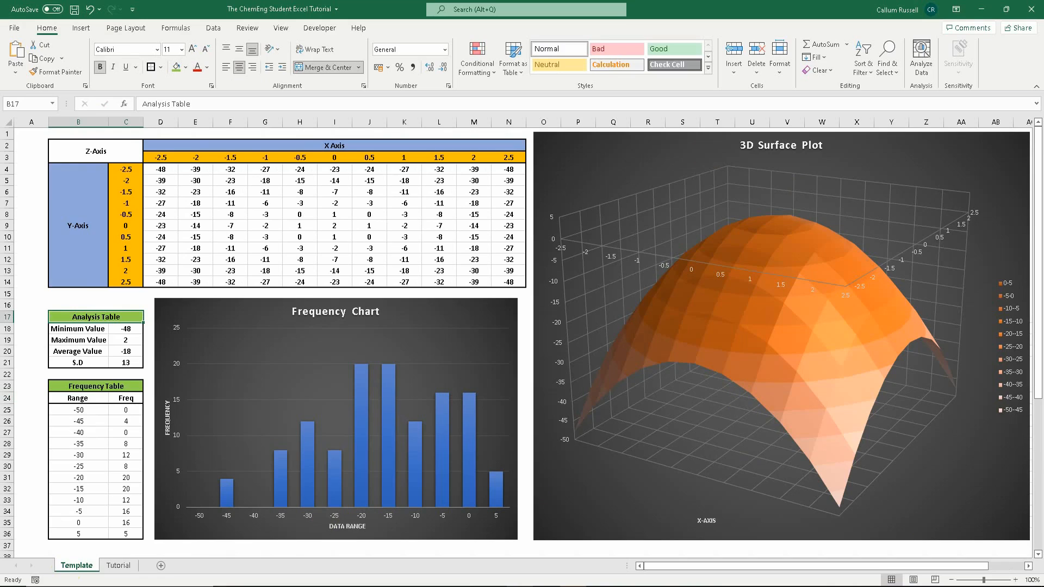
click(135, 566)
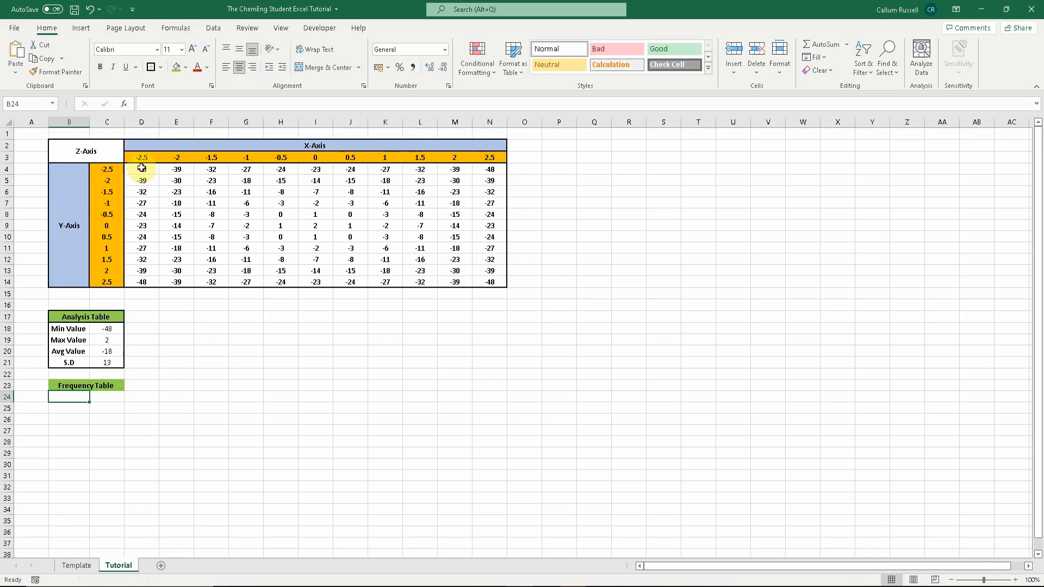
drag(142, 170, 488, 284)
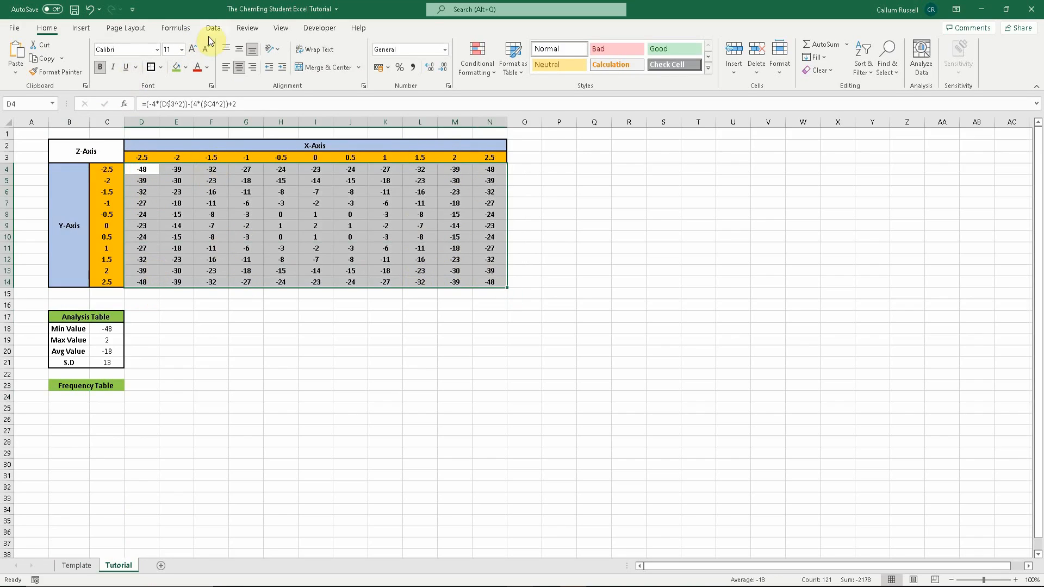
click(81, 28)
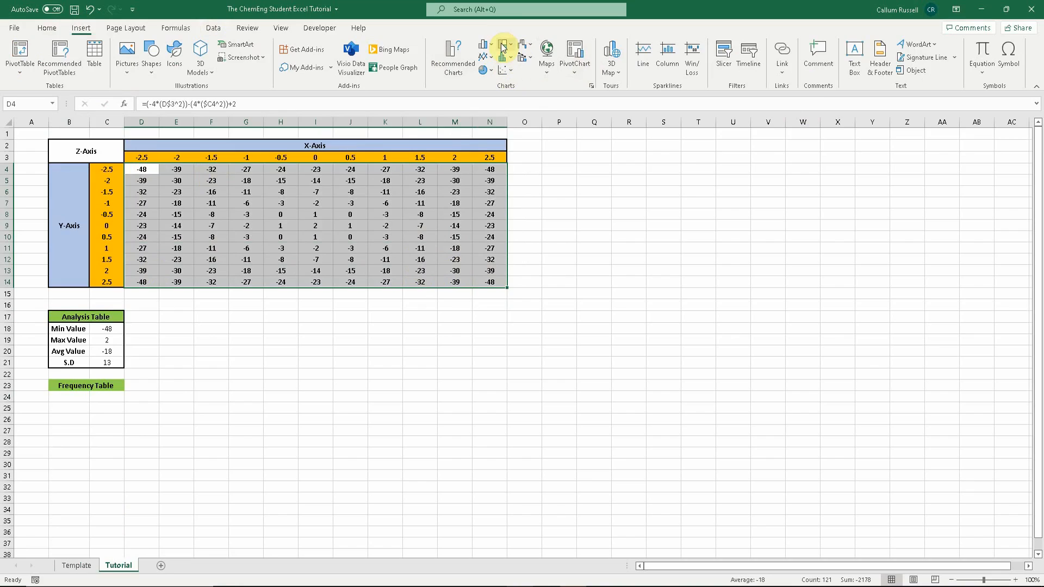
click(592, 86)
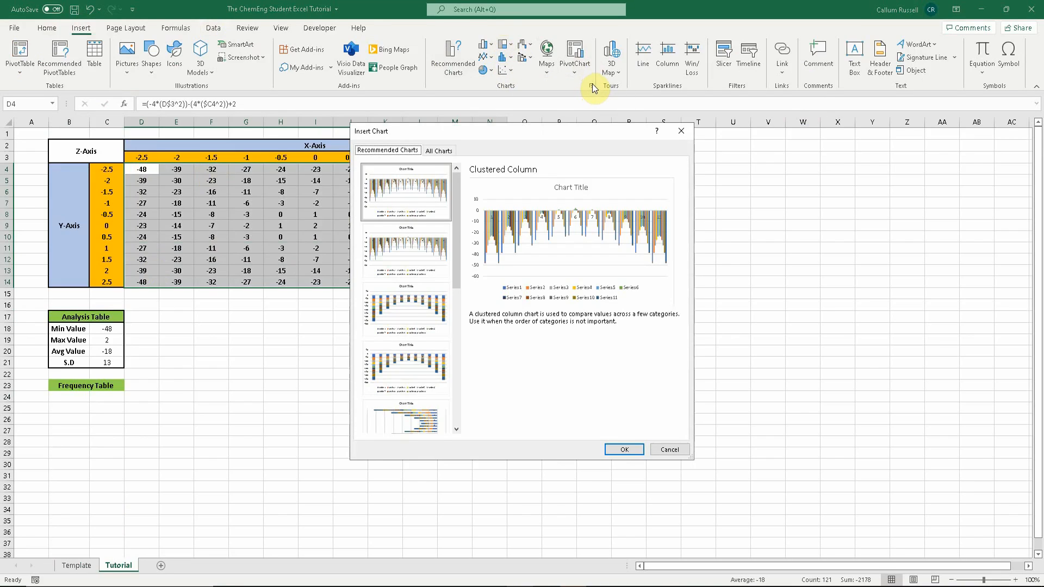
click(445, 151)
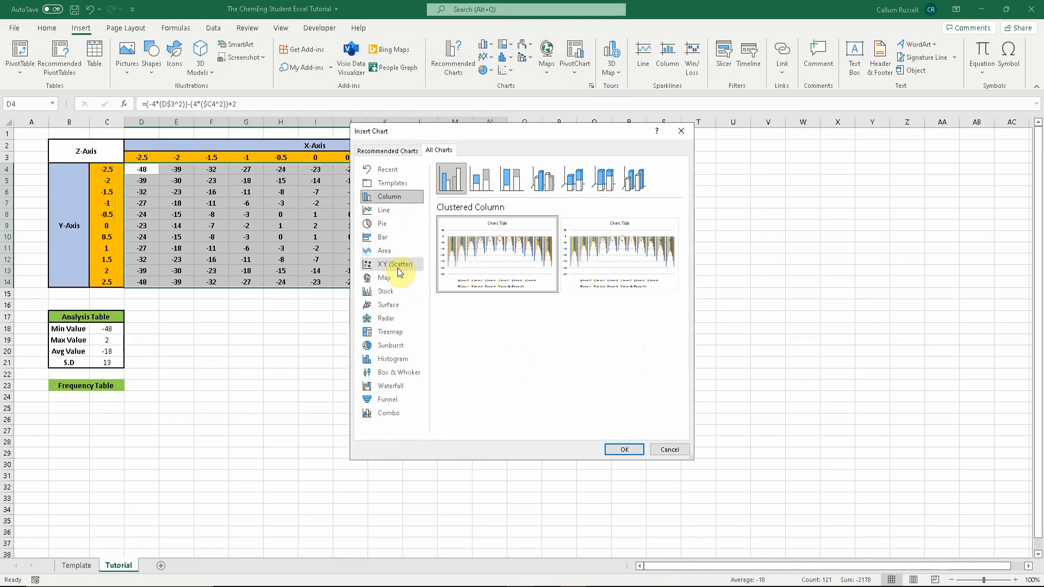
click(385, 308)
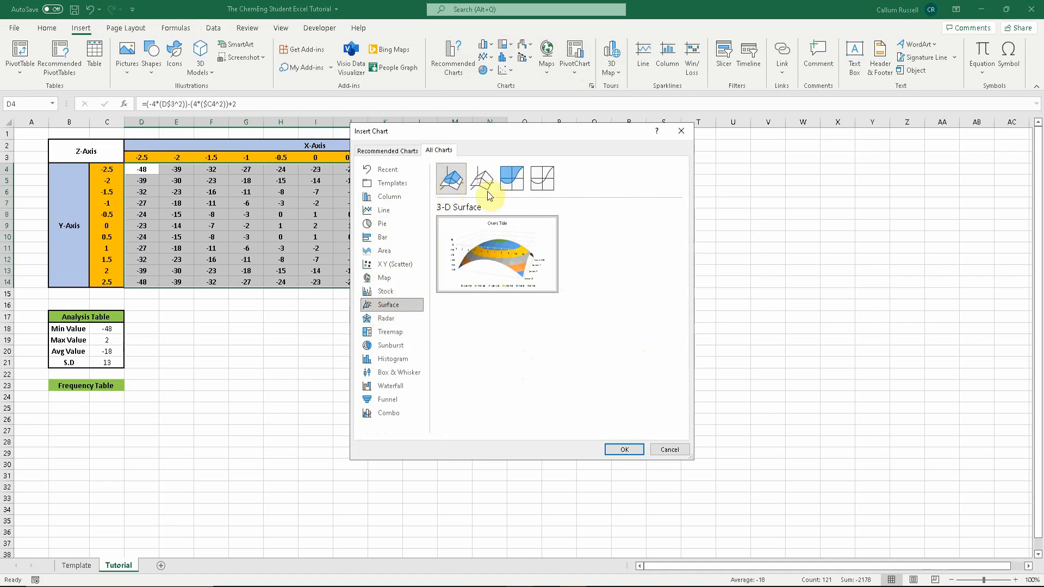
click(512, 185)
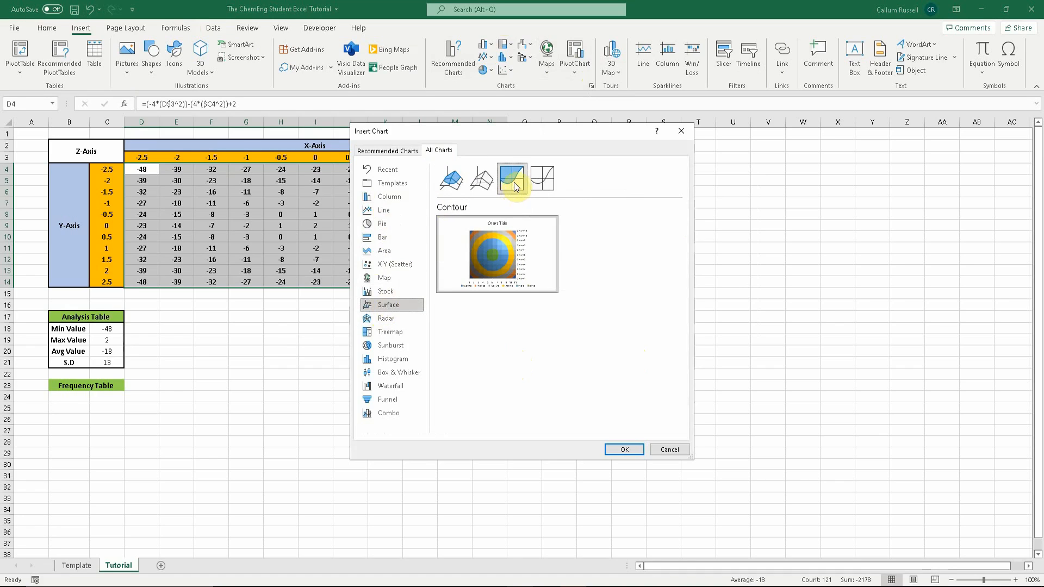
click(542, 179)
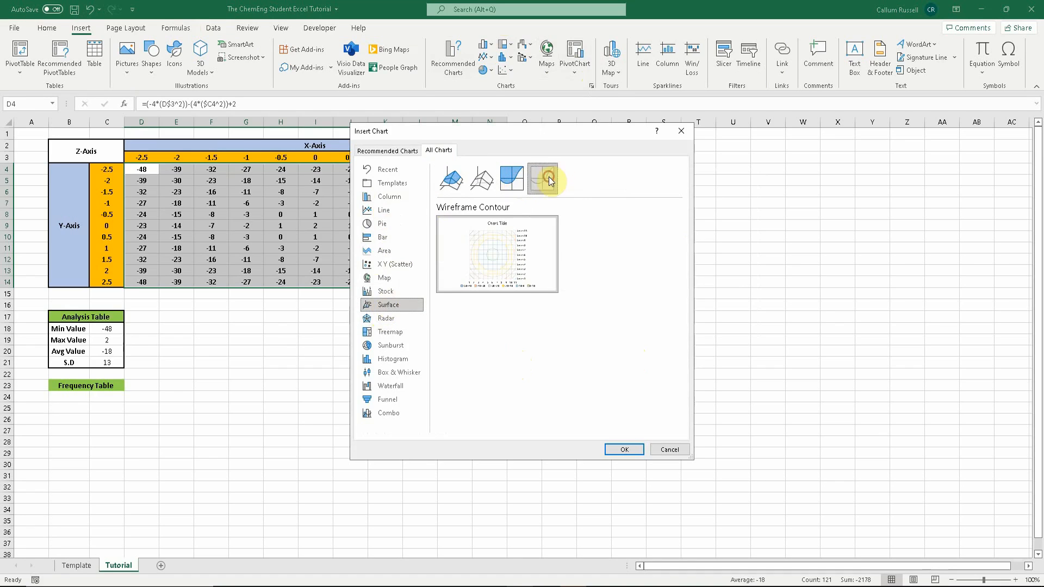
mouse_move(503, 226)
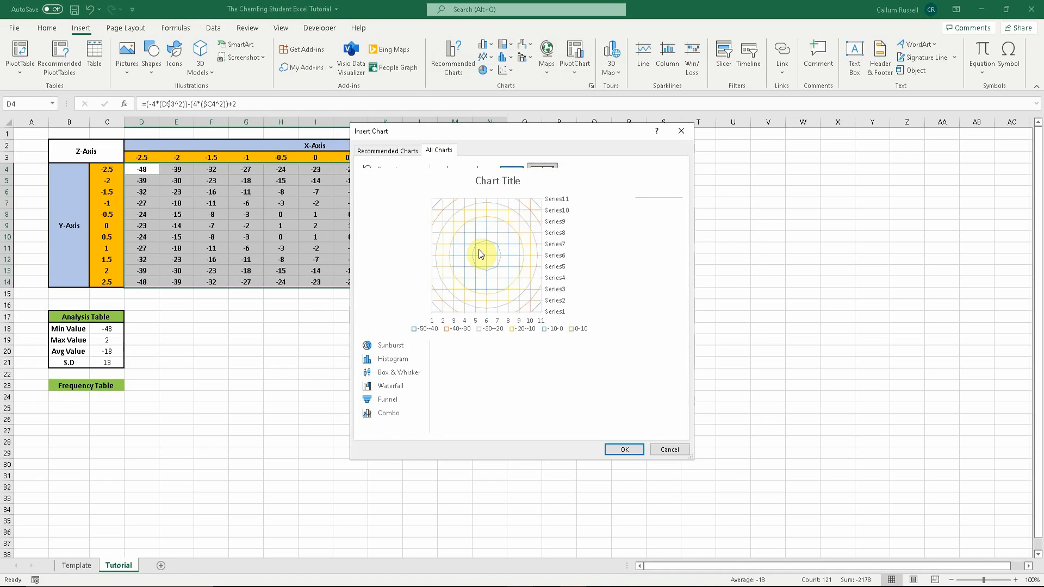
mouse_move(490, 194)
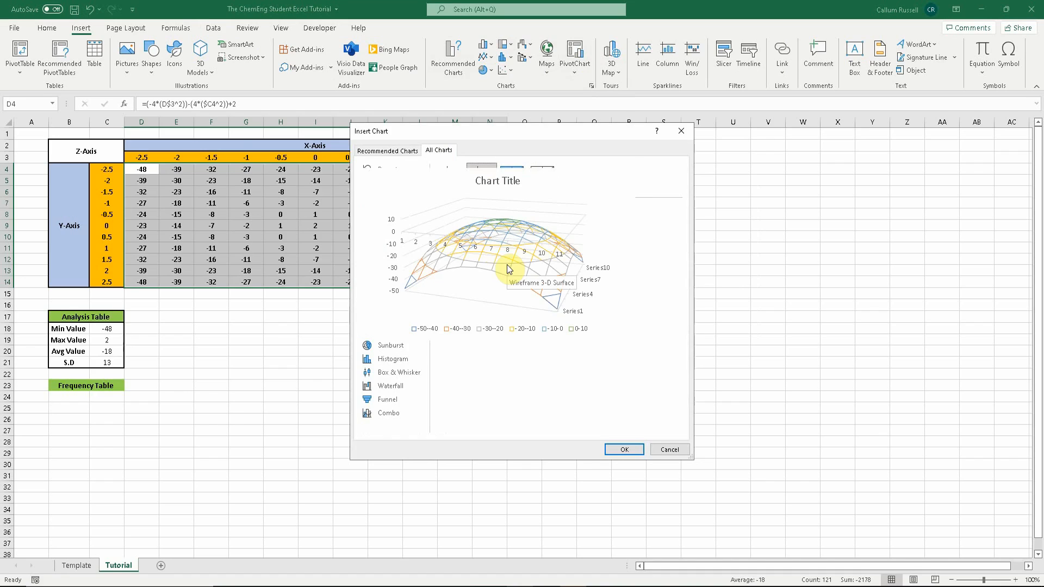
click(456, 177)
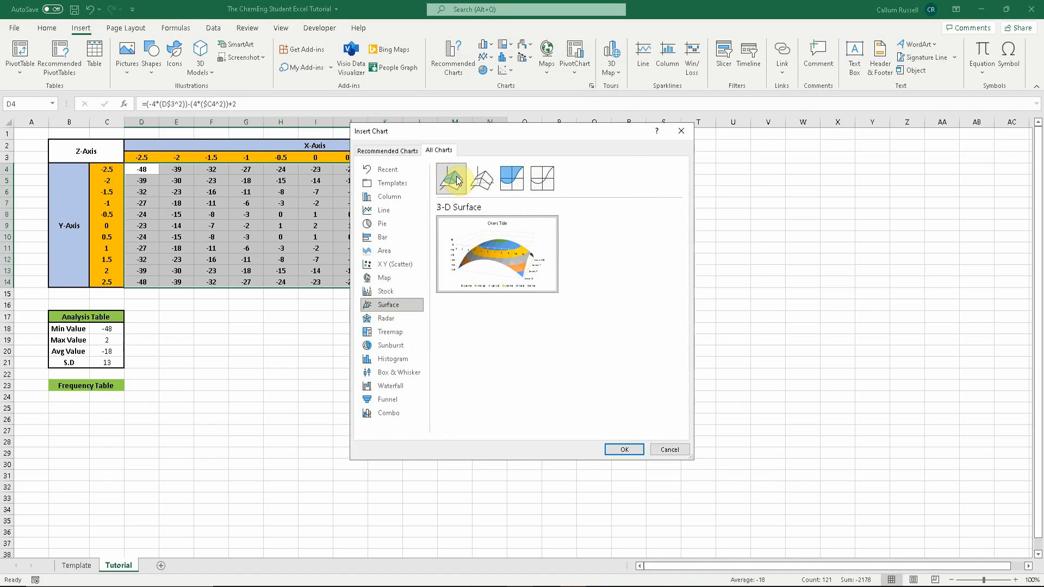
click(618, 449)
- Move the chart beside the grid and enlarge it to span about columns O to AC, rows 2 to 37
drag(626, 401, 765, 278)
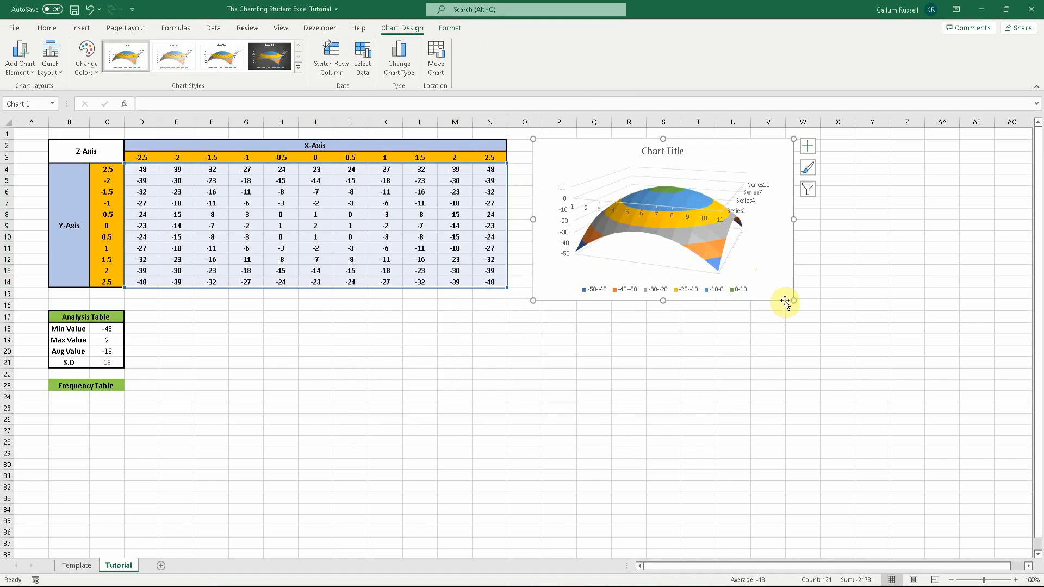
drag(793, 301, 1021, 542)
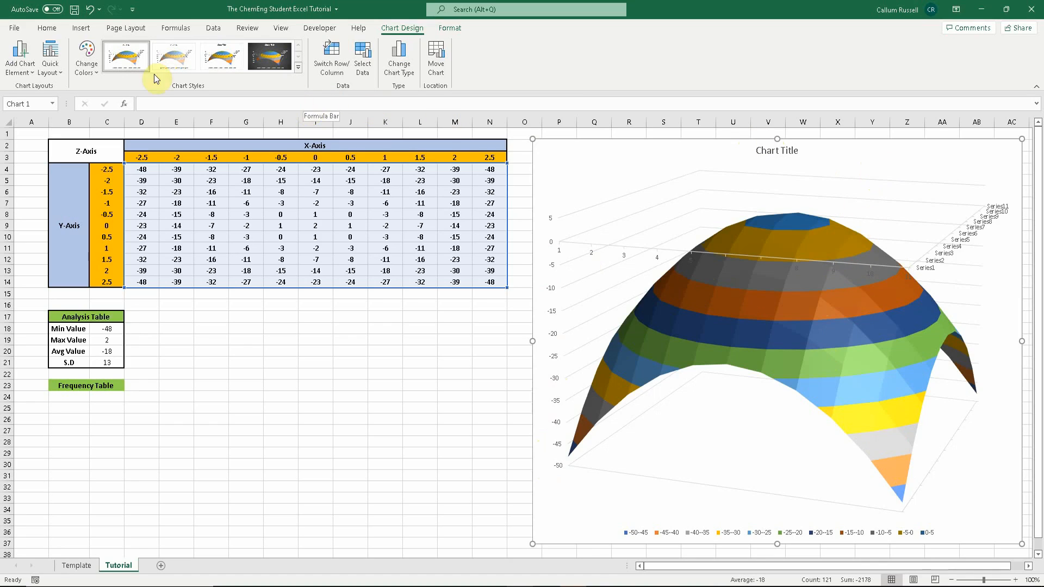
- Apply an orange monochromatic colour scheme and the dark chart style to the surface chart
click(98, 75)
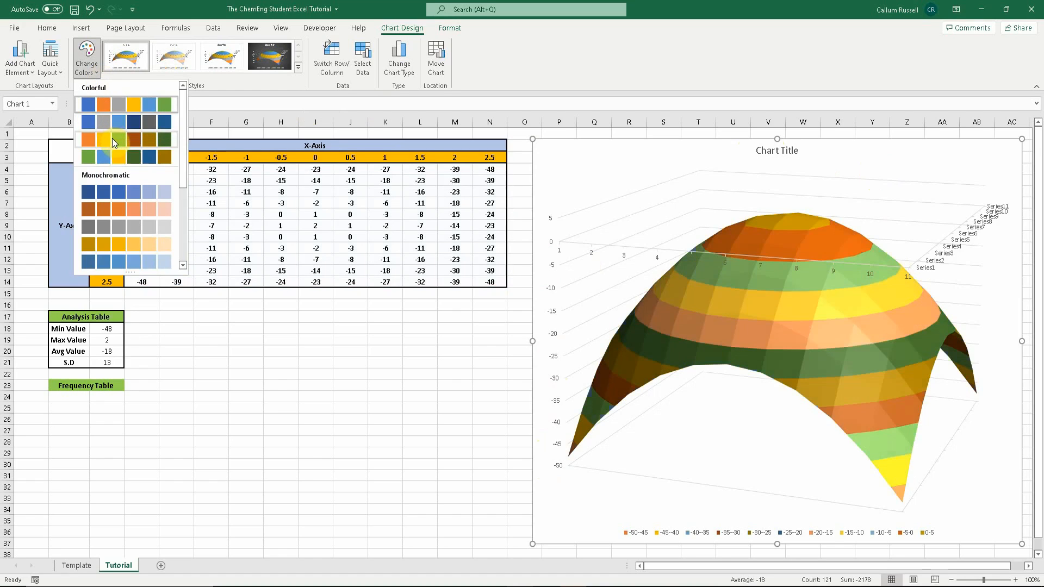
scroll(121, 164, down, 3)
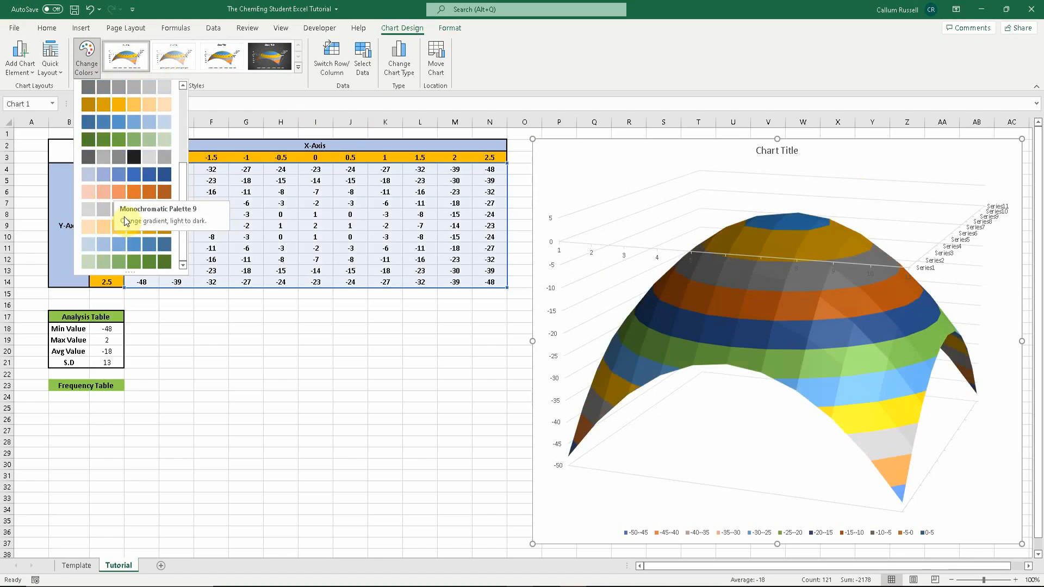
click(102, 199)
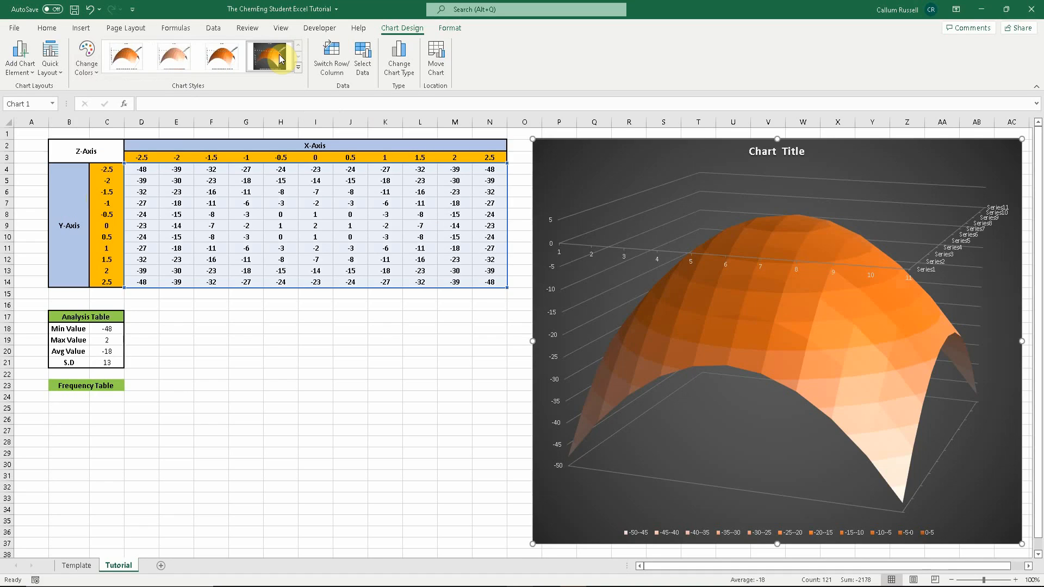
click(279, 59)
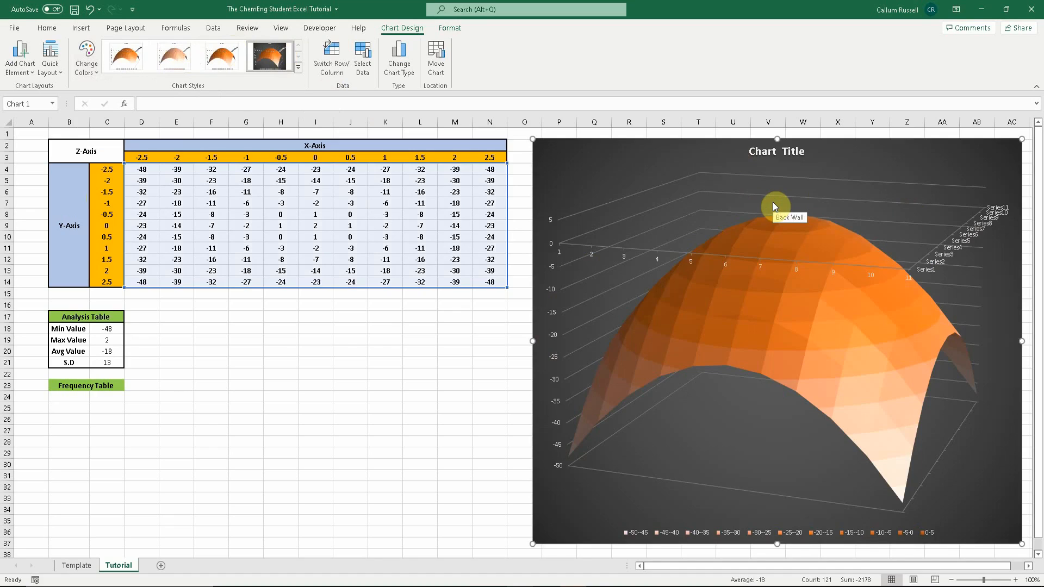
- Replace the chart title with "3D Surface Plot"
click(807, 153)
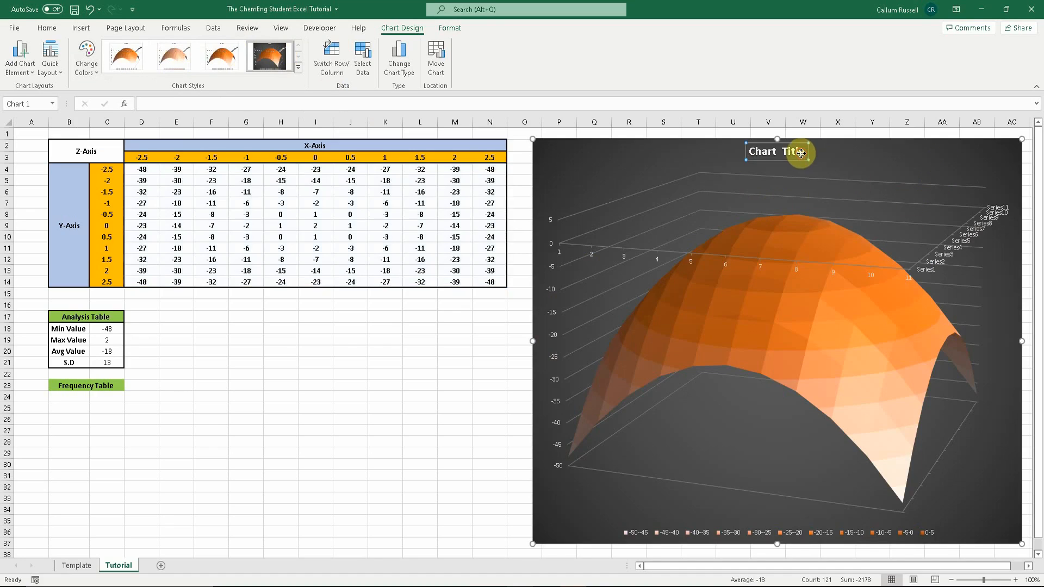
drag(805, 154, 756, 143)
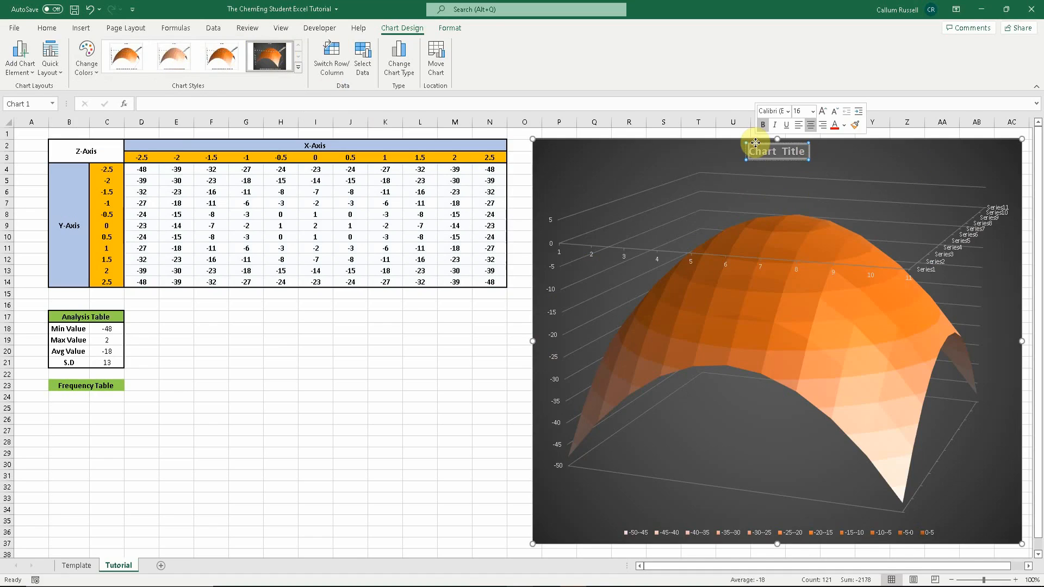
key(Delete)
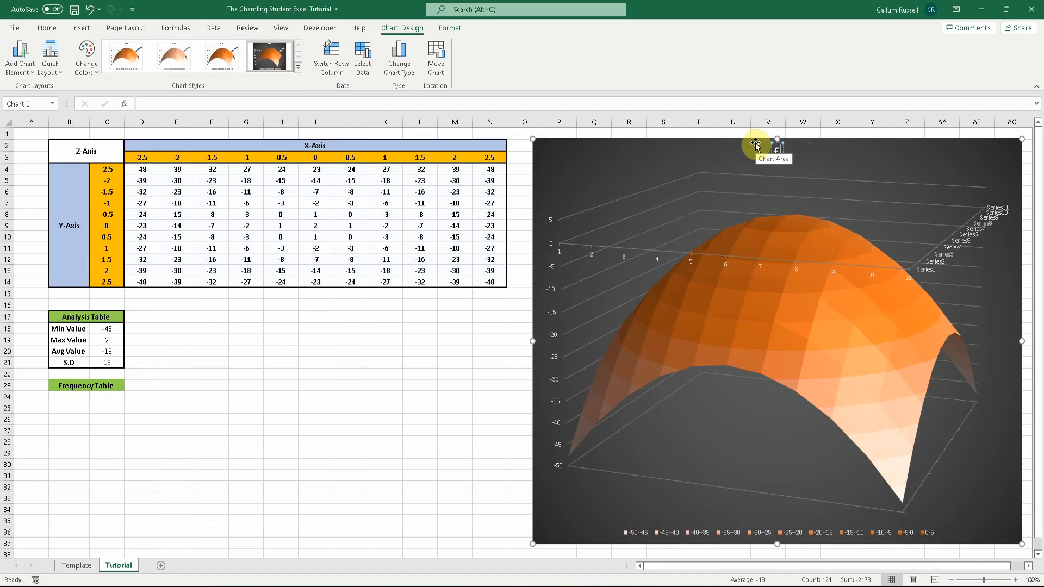
text(3D Surface Plot)
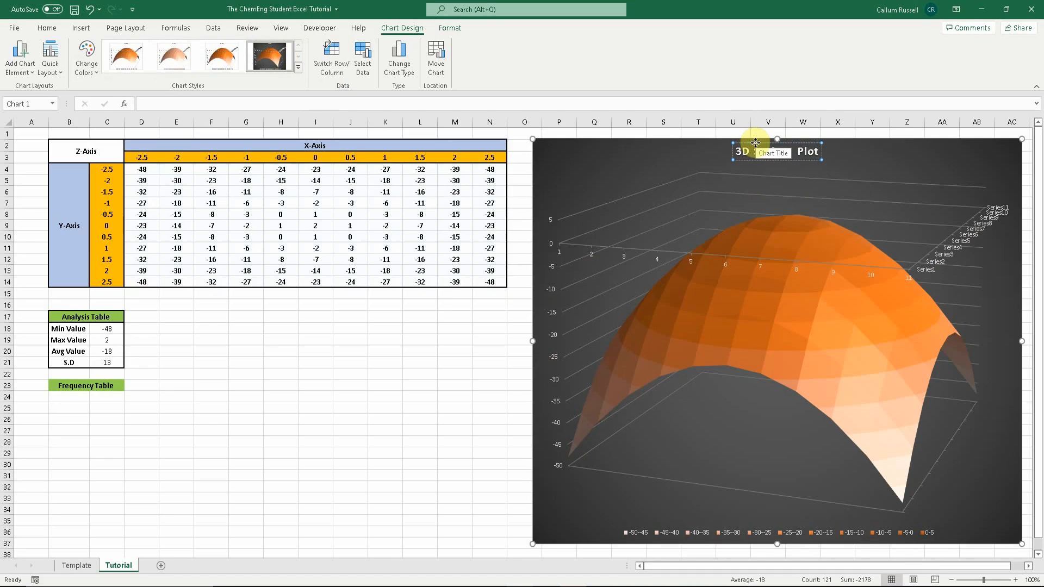
click(855, 159)
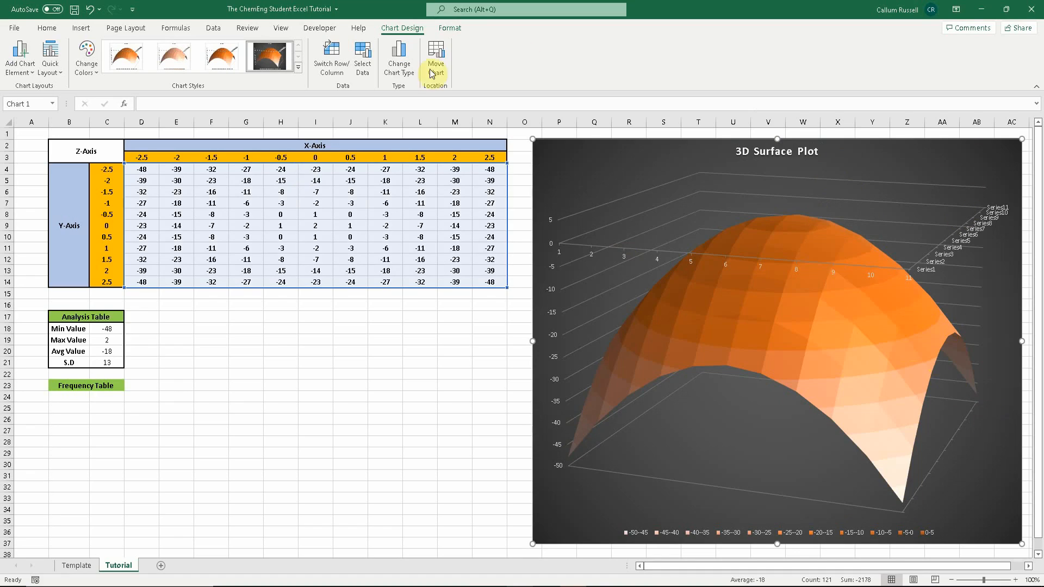
- Apply Quick Layout 4 to the surface chart and compare it with the plot on the Template sheet
click(53, 65)
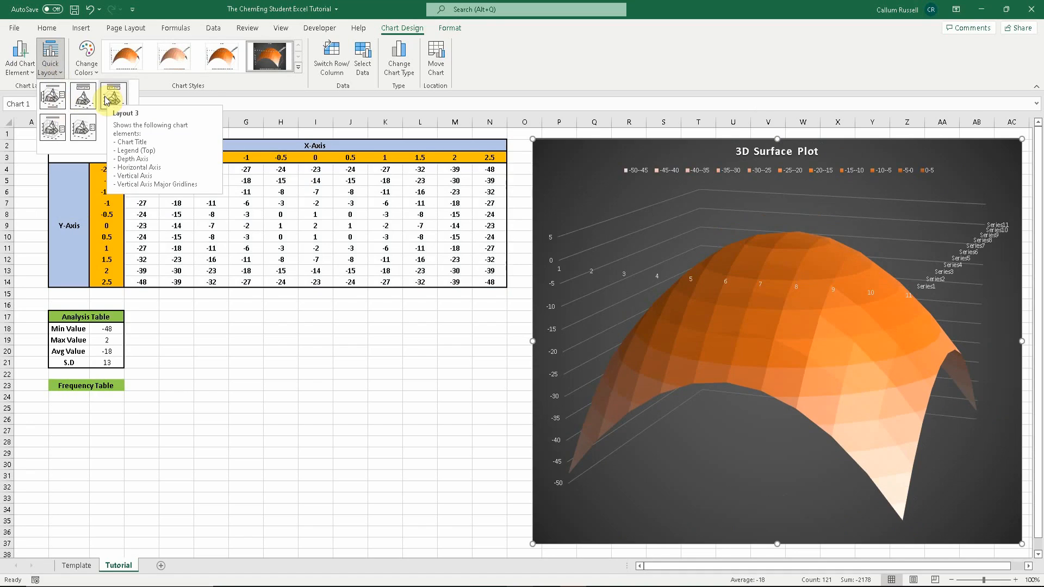
click(61, 132)
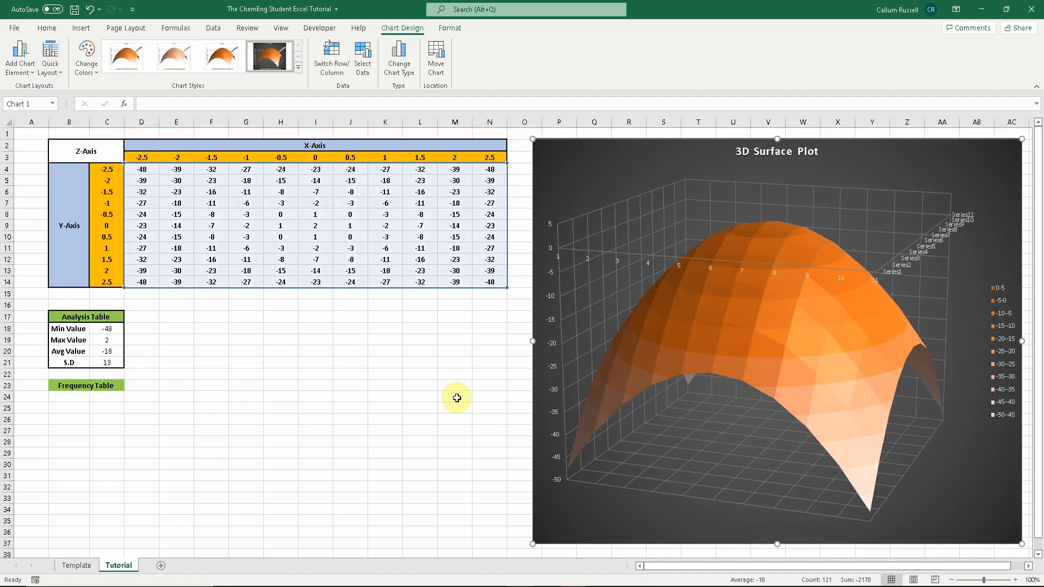
click(73, 568)
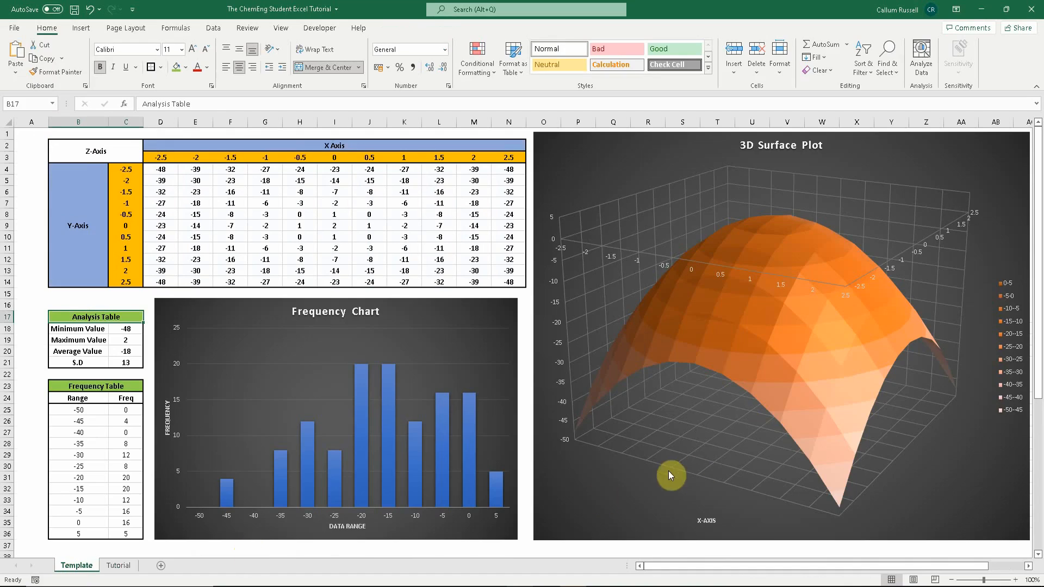
click(119, 564)
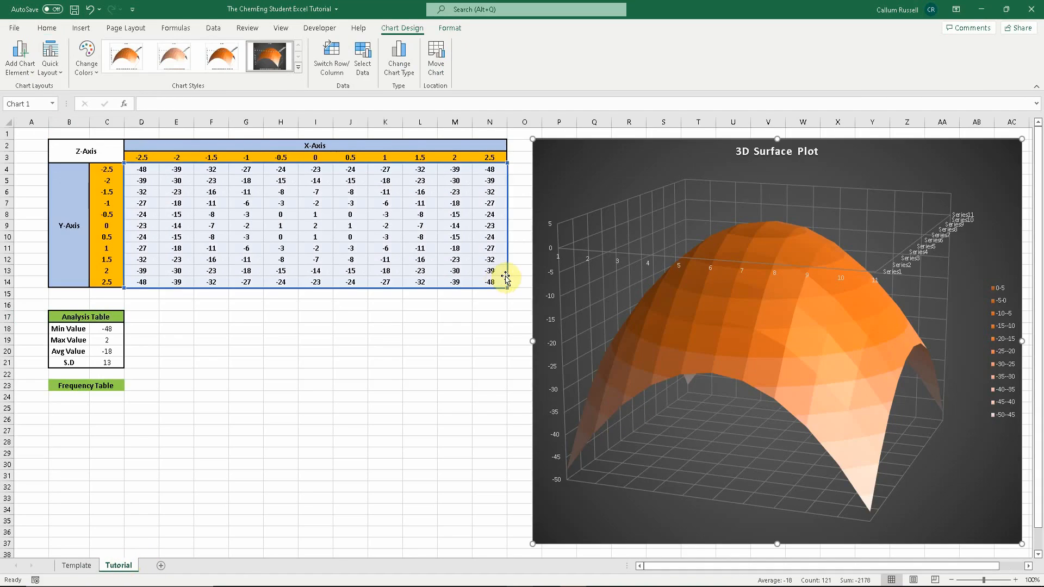
click(87, 567)
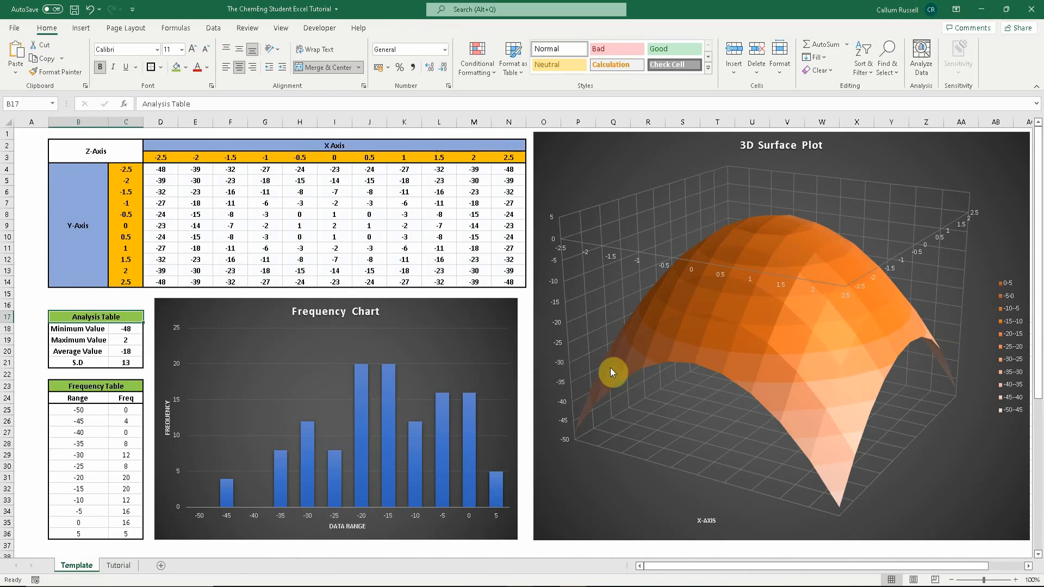
click(120, 566)
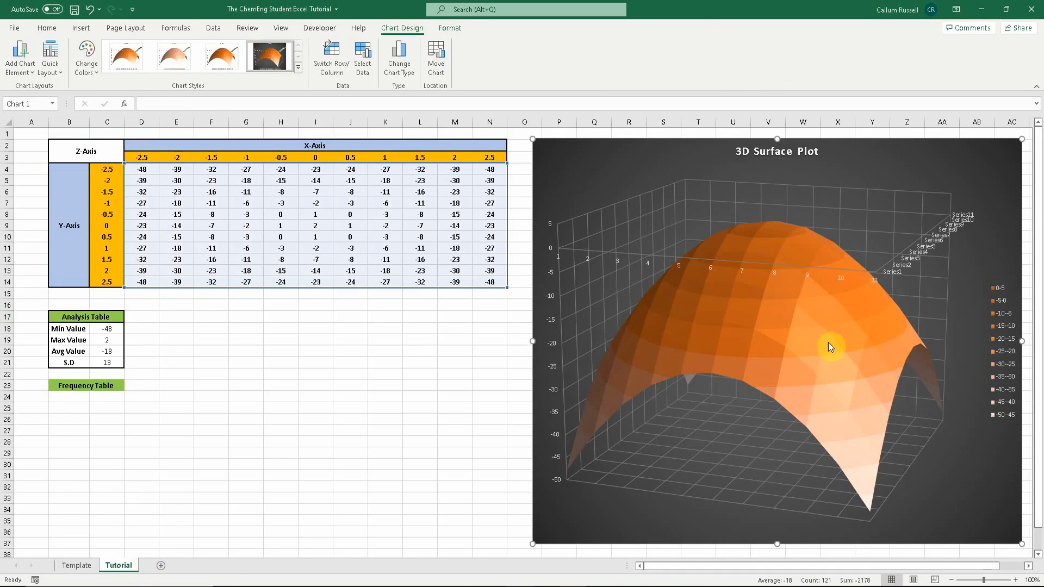
- Open the chart area formatting options and shift the surface chart left to about columns I to V
right_click(970, 153)
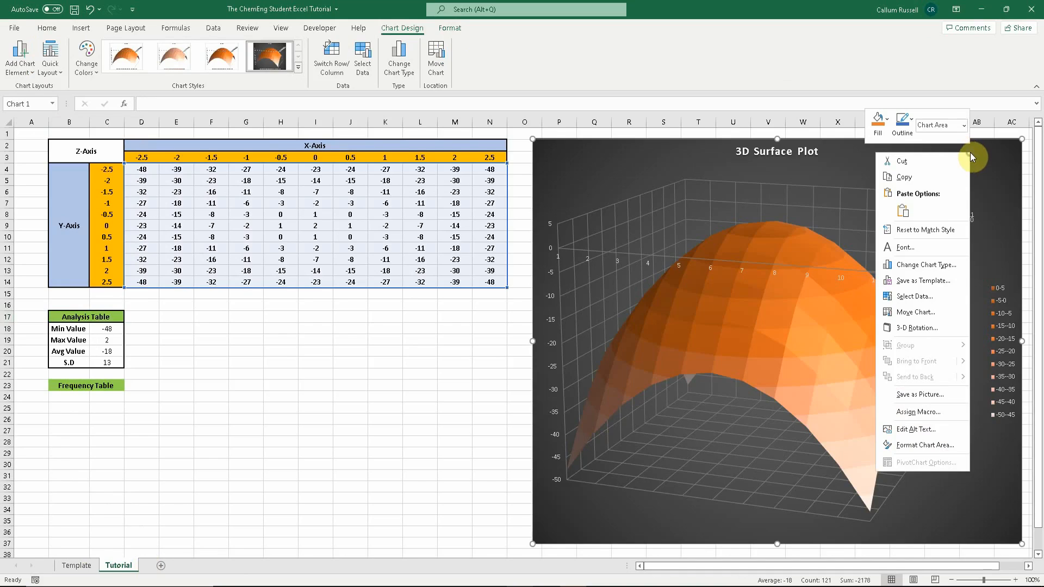
click(925, 446)
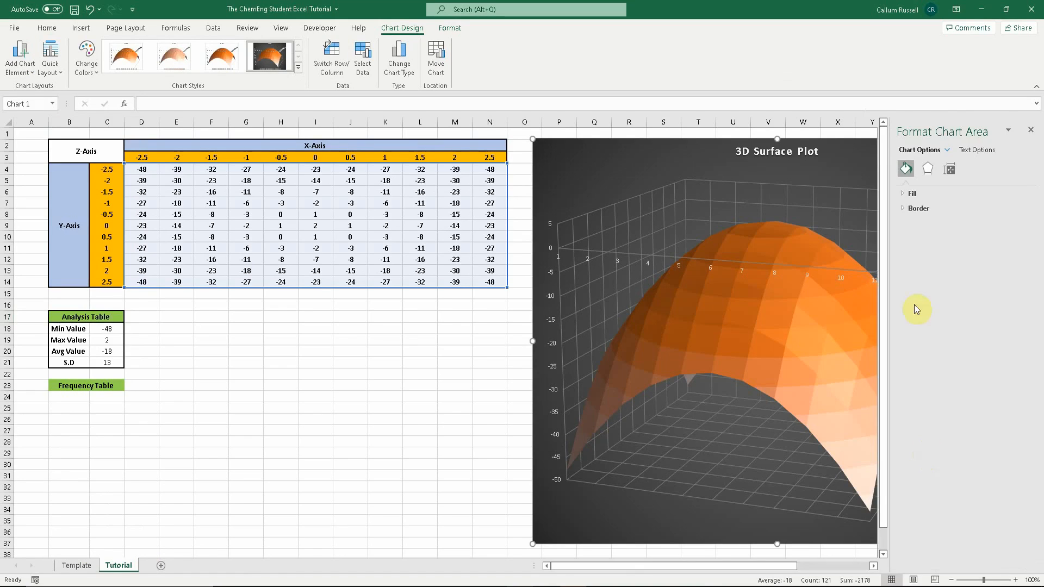
click(843, 163)
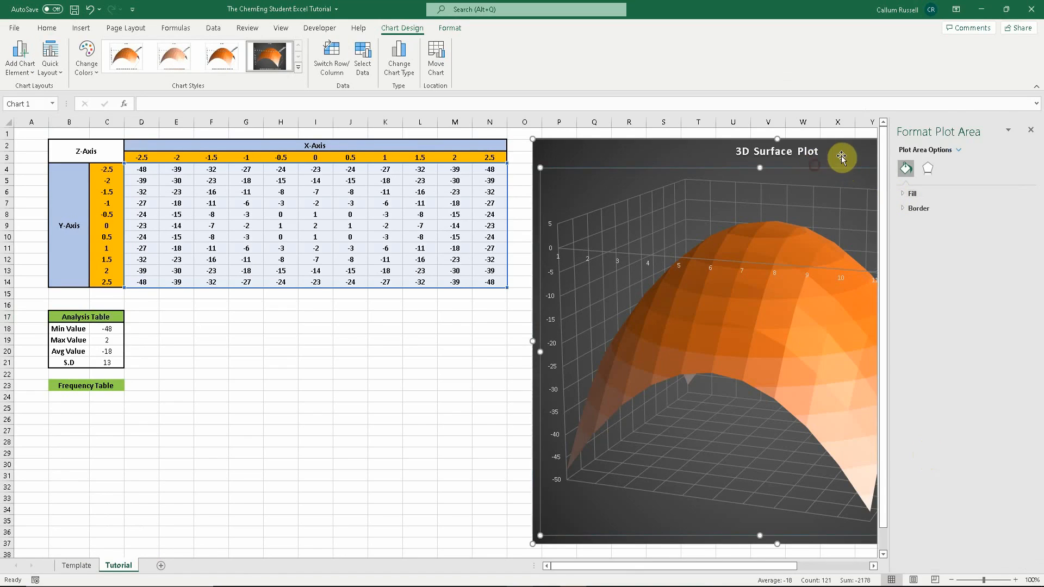
drag(841, 155, 844, 151)
click(88, 9)
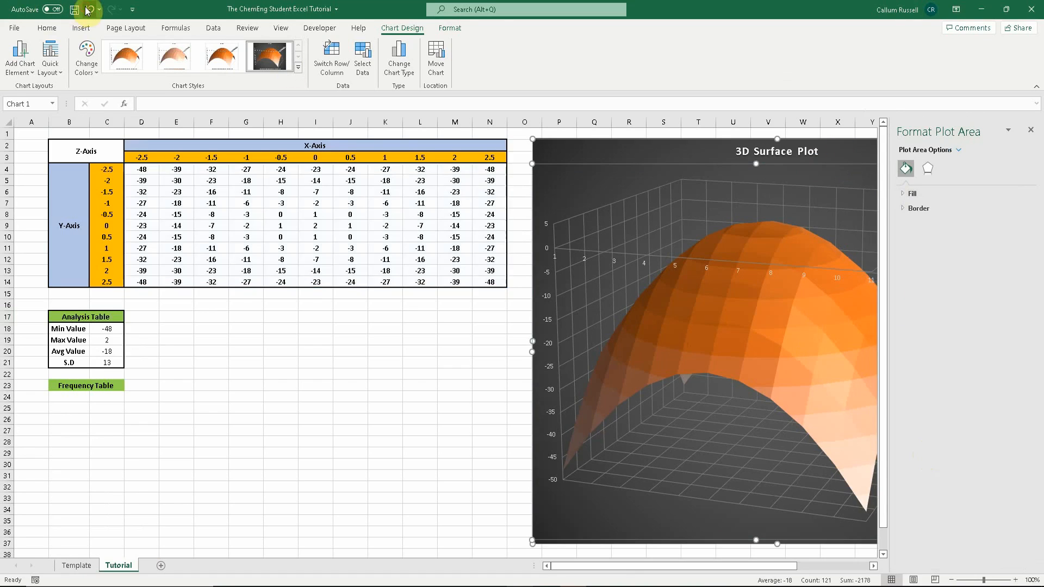
drag(622, 154, 397, 152)
- Inspect the formatting options of the legend, chart title, walls, chart area and plot area
click(947, 150)
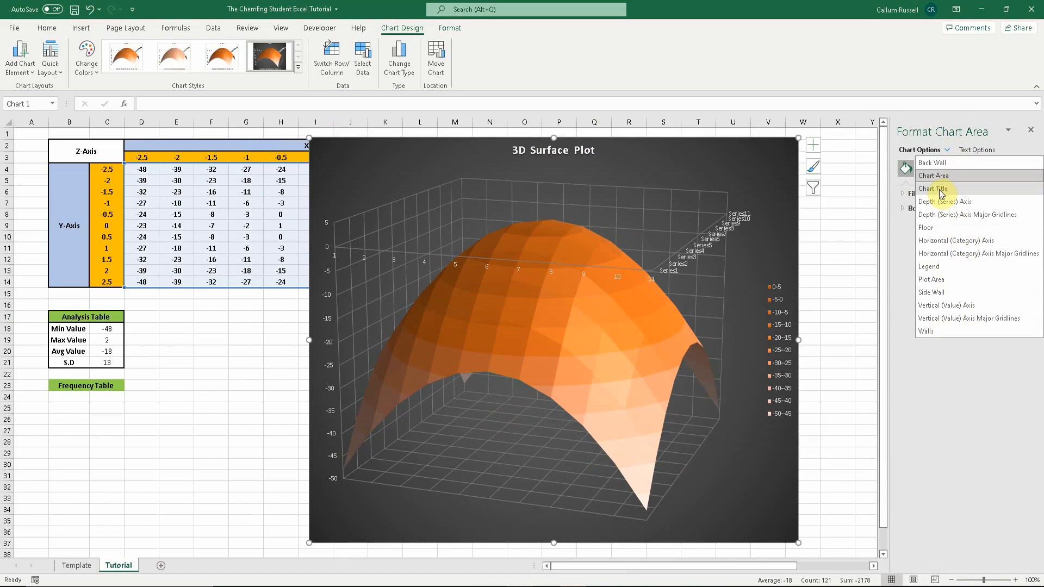
click(935, 266)
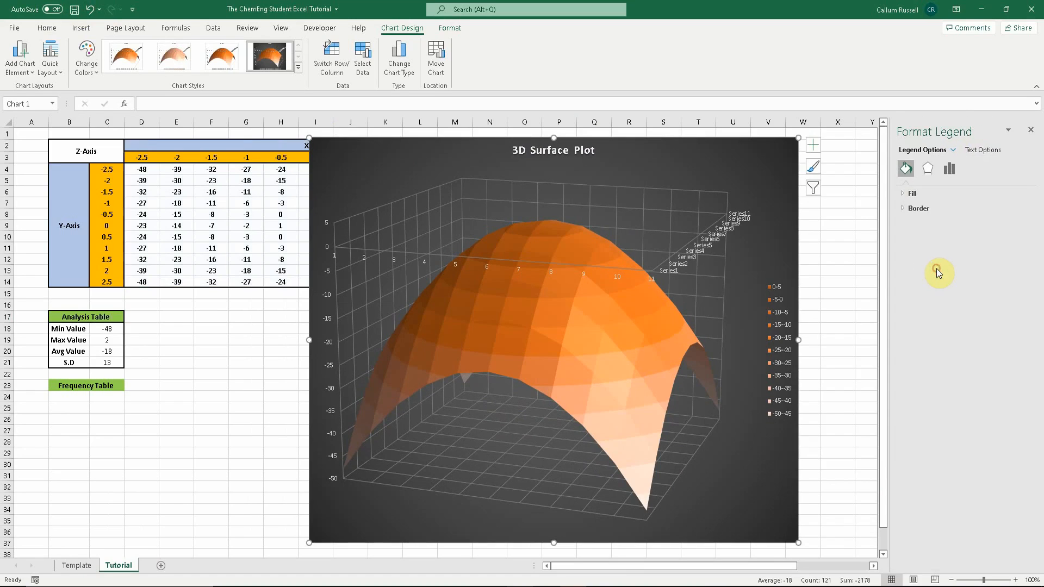
click(903, 194)
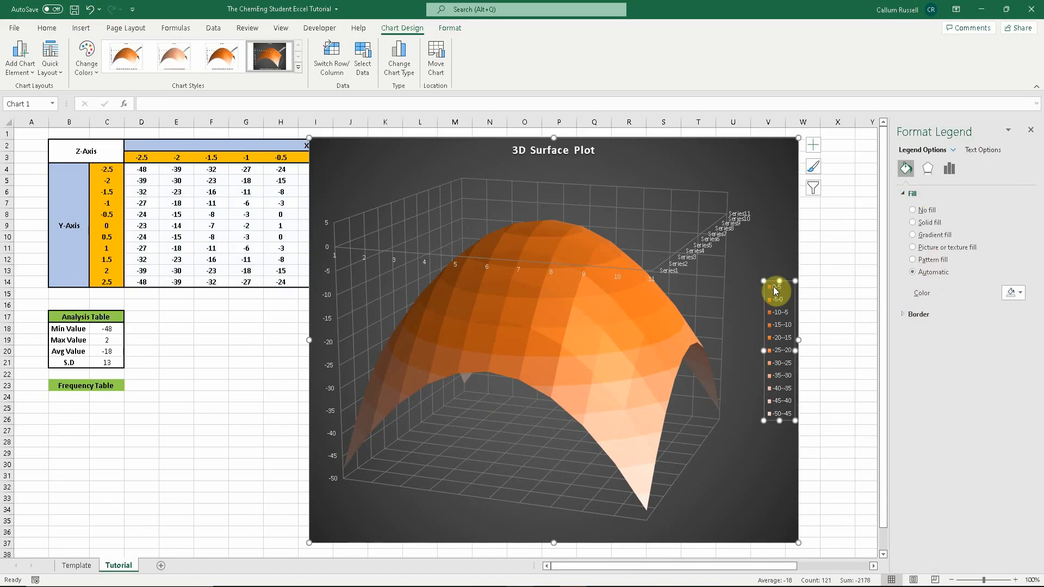
click(918, 315)
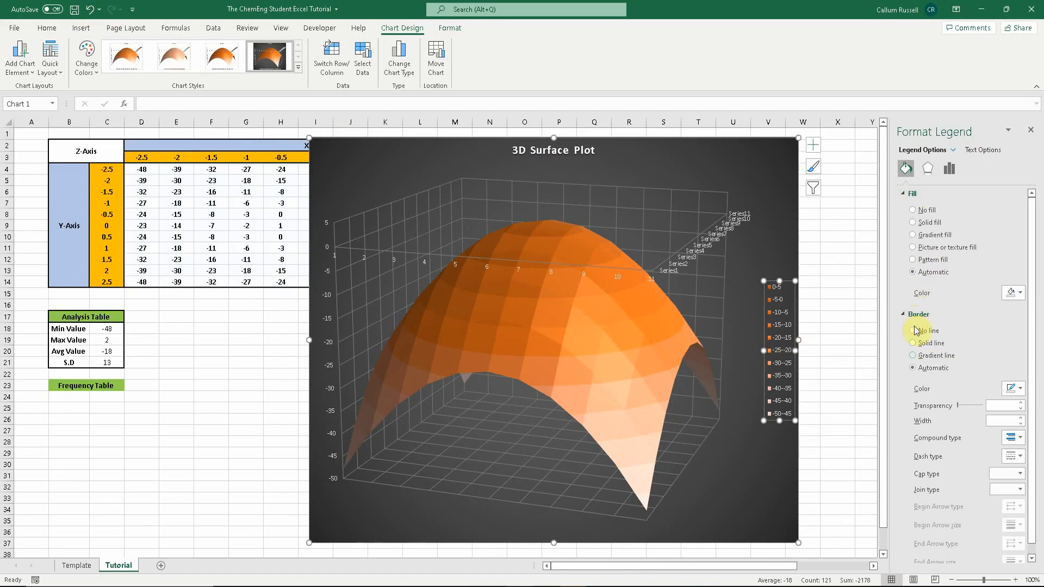
click(951, 151)
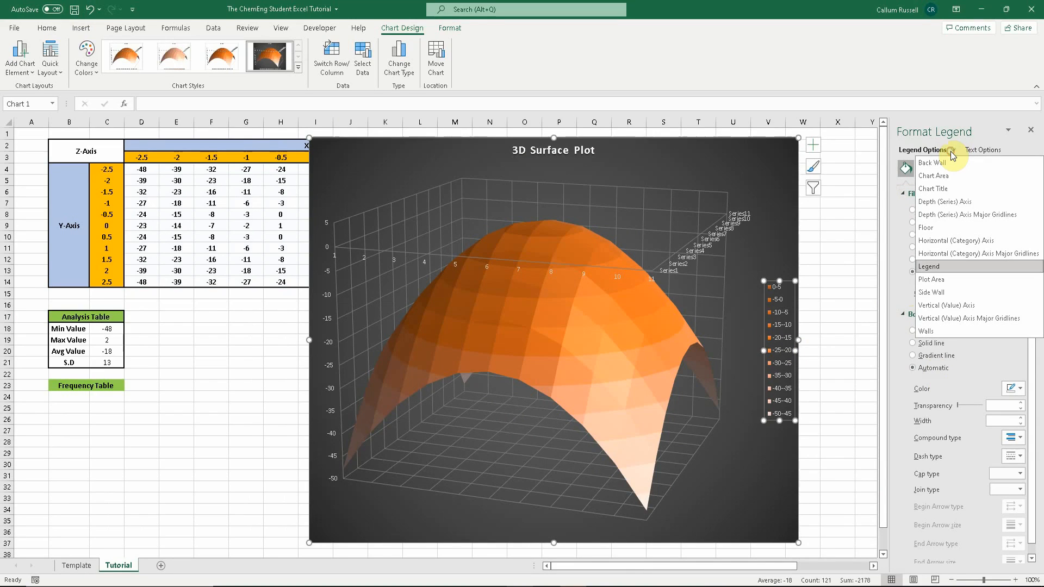
click(956, 189)
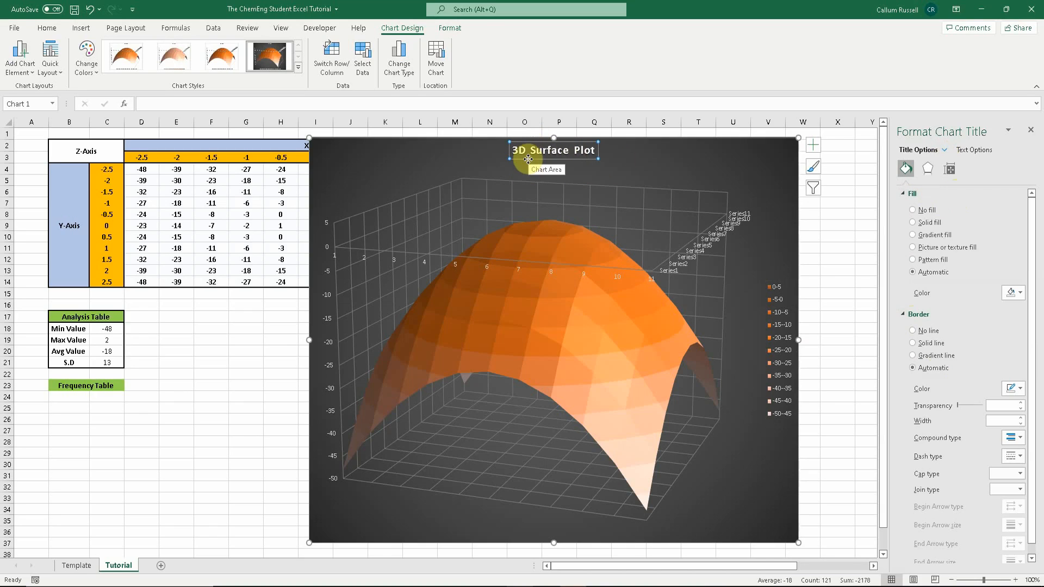
click(645, 317)
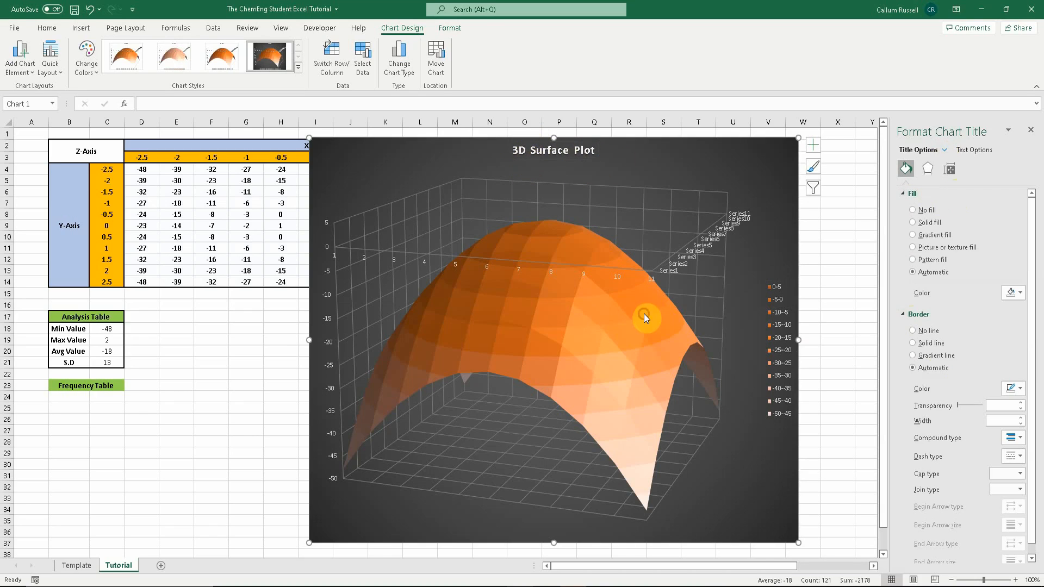
click(701, 289)
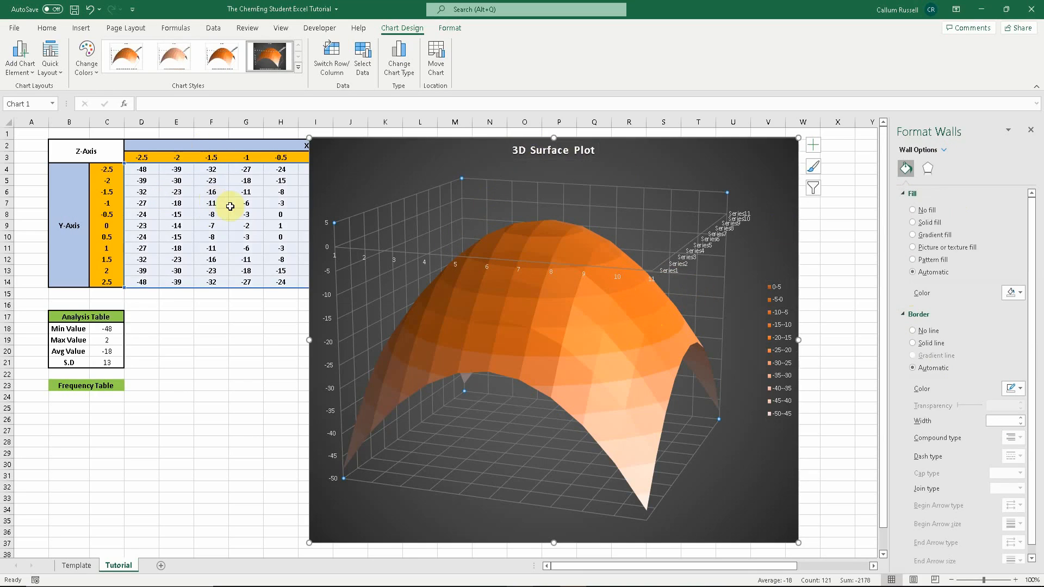
click(588, 282)
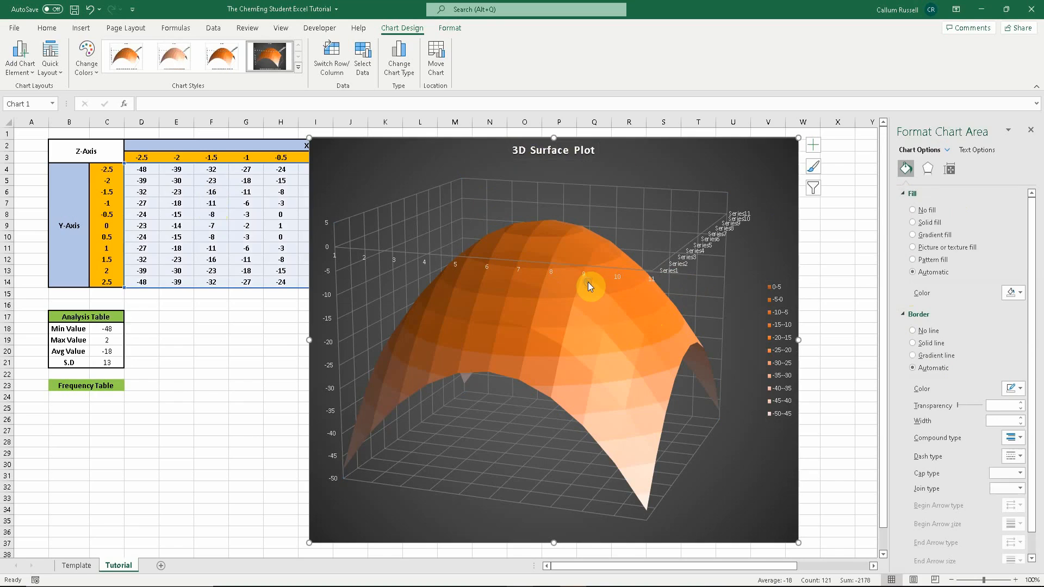
click(633, 270)
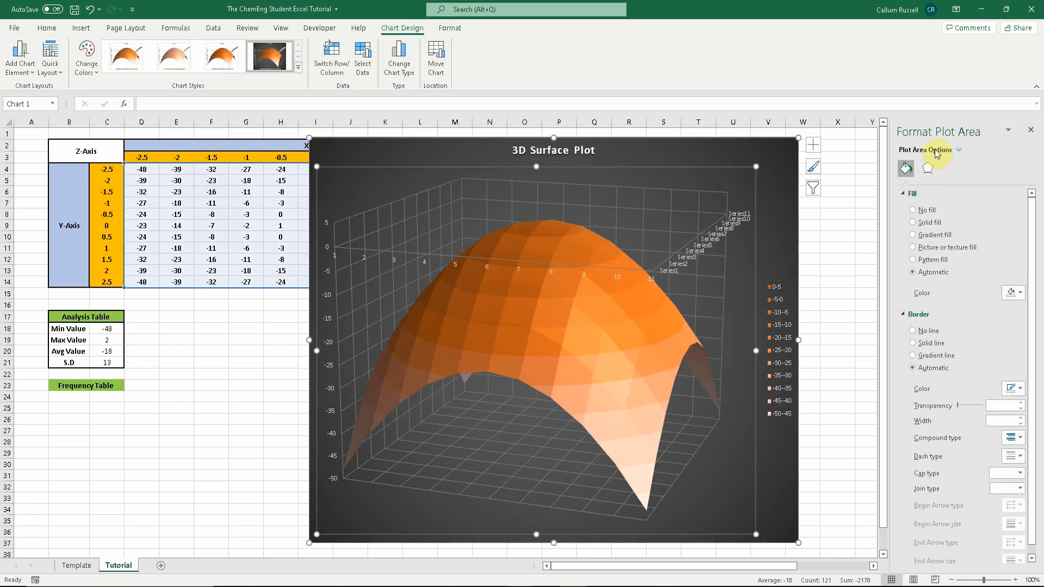
scroll(970, 286, down, 3)
scroll(981, 319, up, 3)
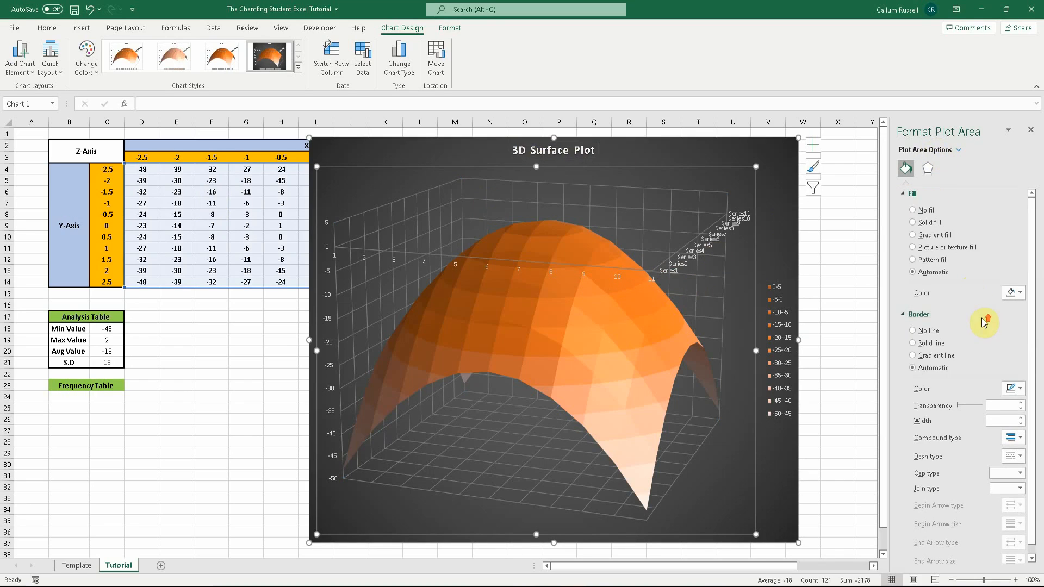
- Set the plot area's 3-D rotation to X 30°, Y 20° and Perspective 30°
click(928, 168)
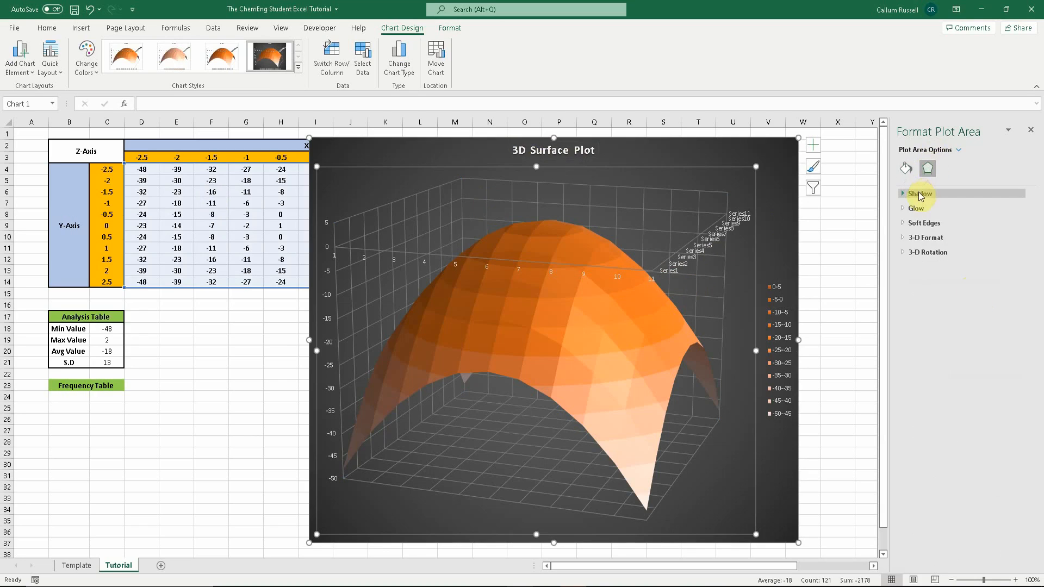
click(916, 237)
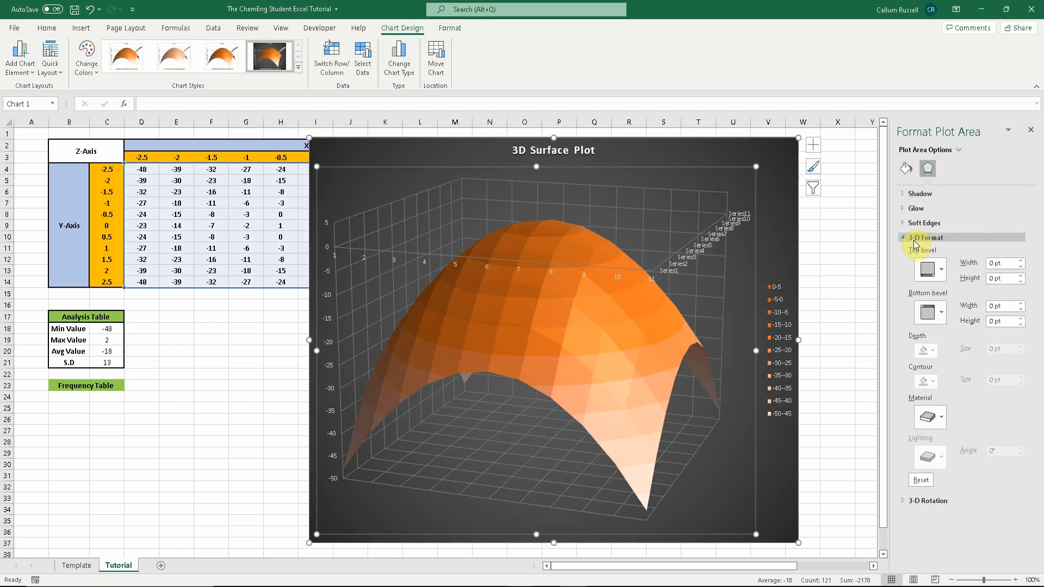
click(909, 499)
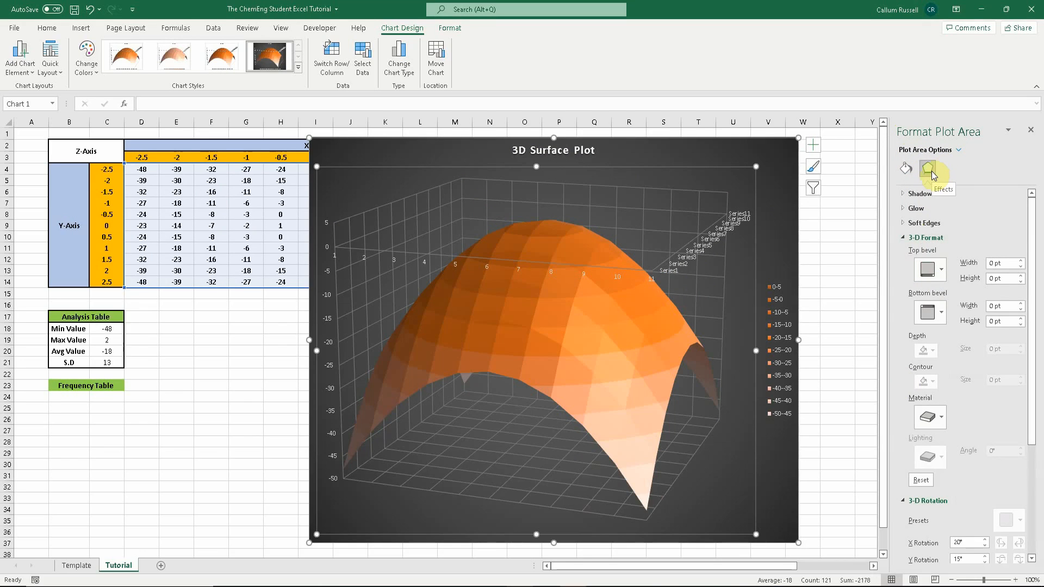
scroll(972, 263, down, 3)
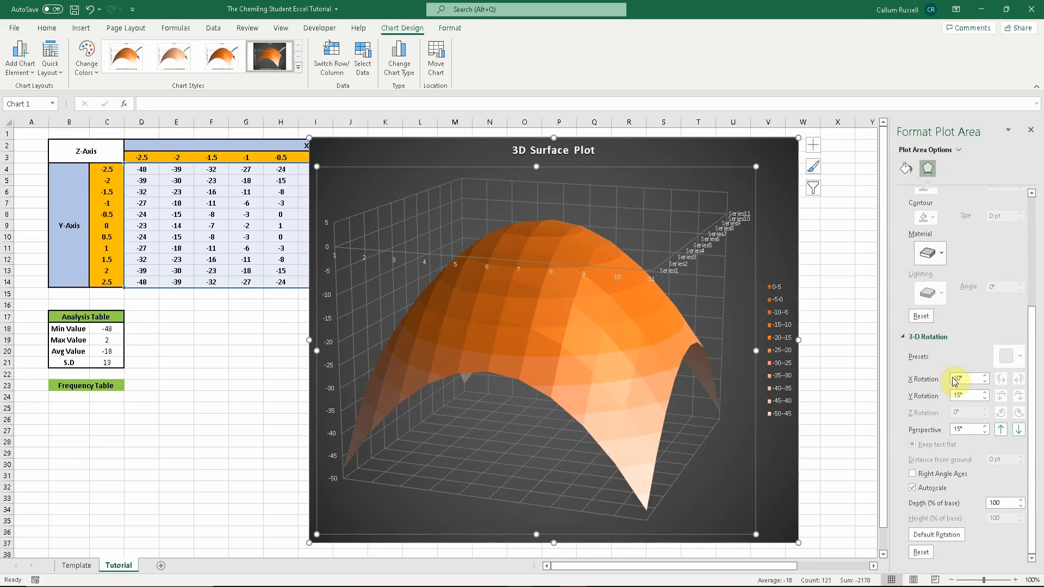
click(985, 376)
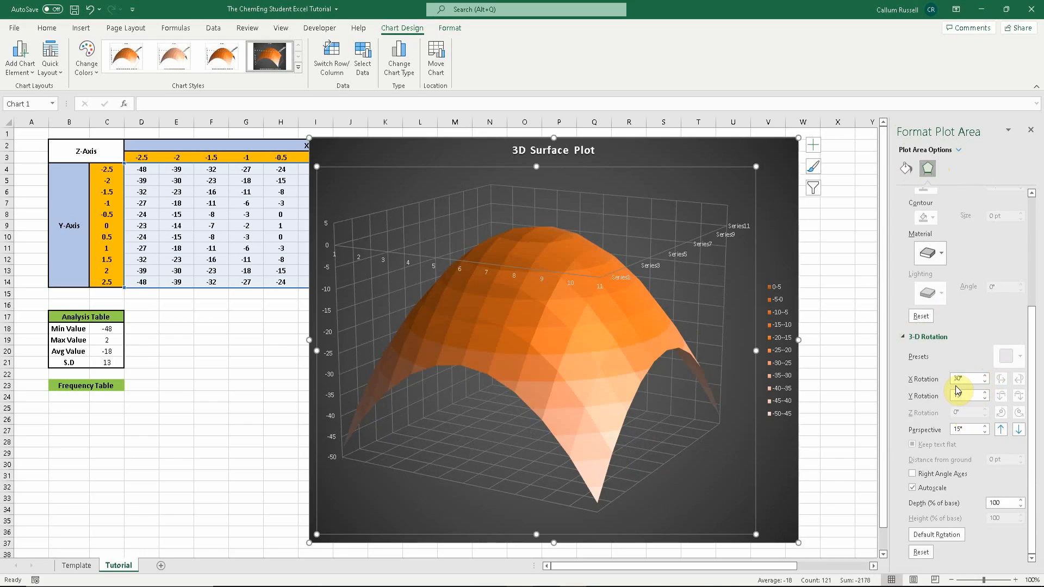
click(986, 394)
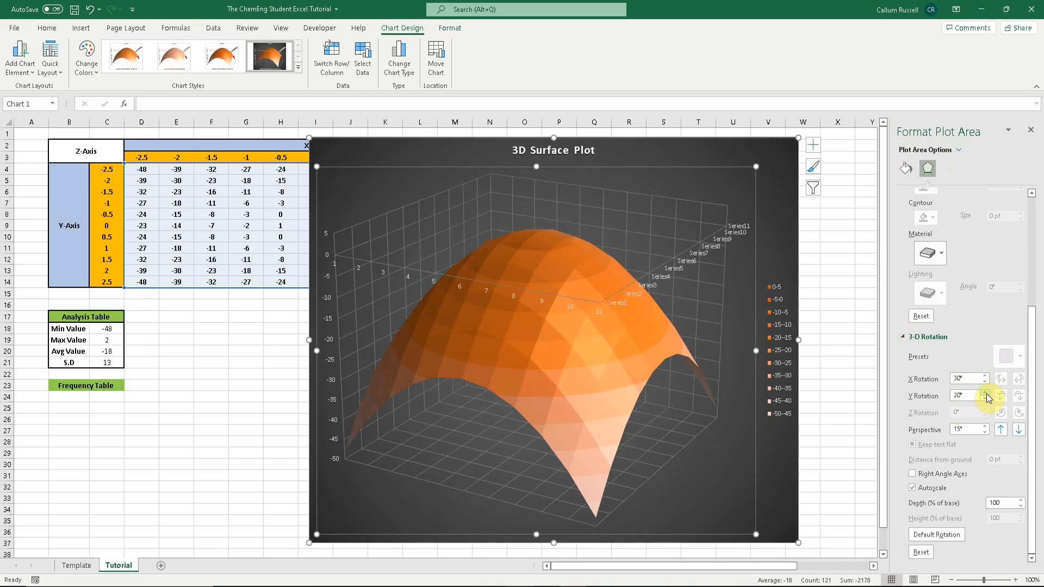
click(987, 426)
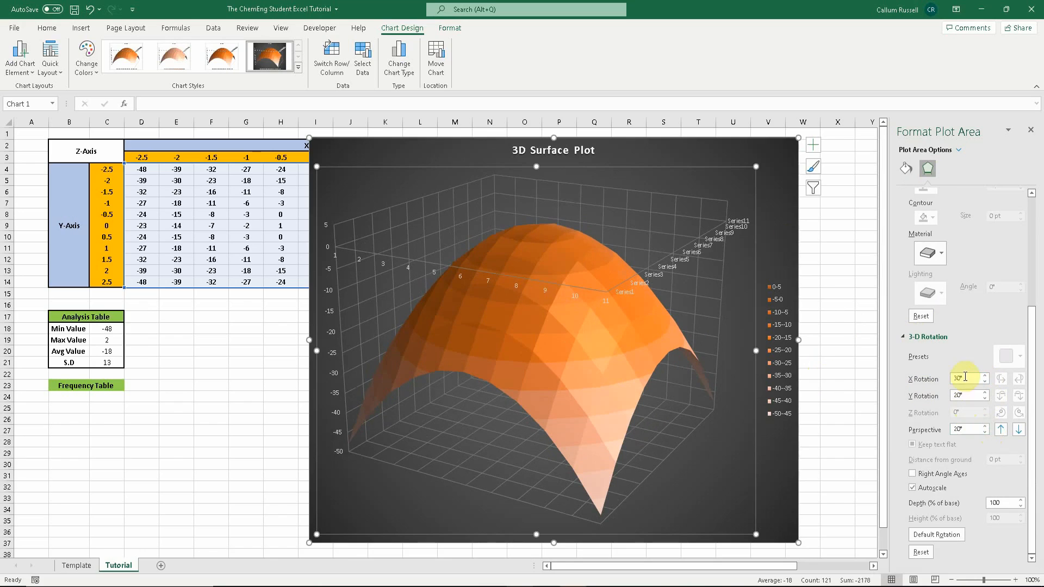
click(985, 376)
click(985, 376)
click(985, 376)
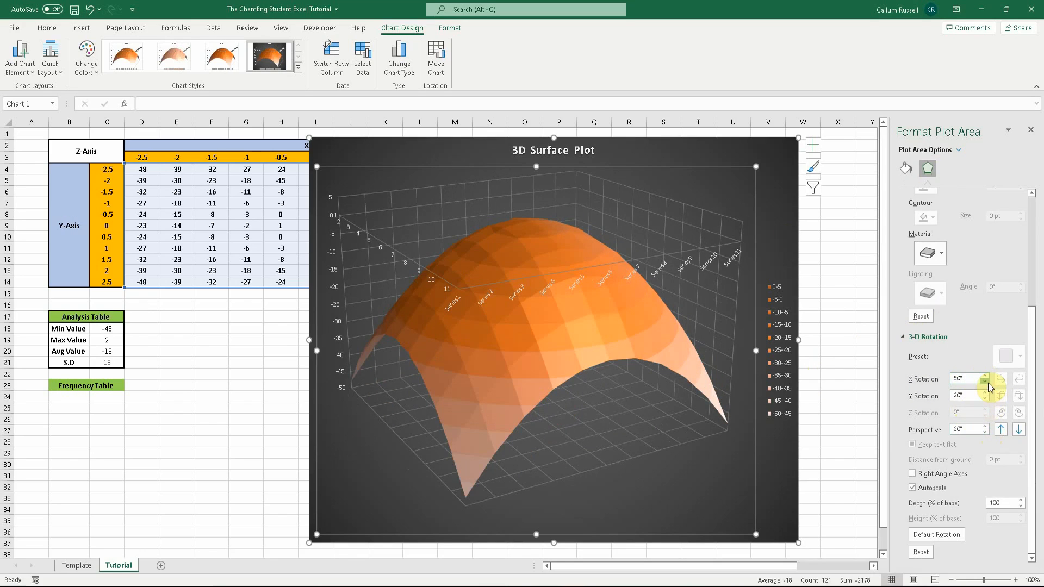
click(985, 381)
click(985, 381)
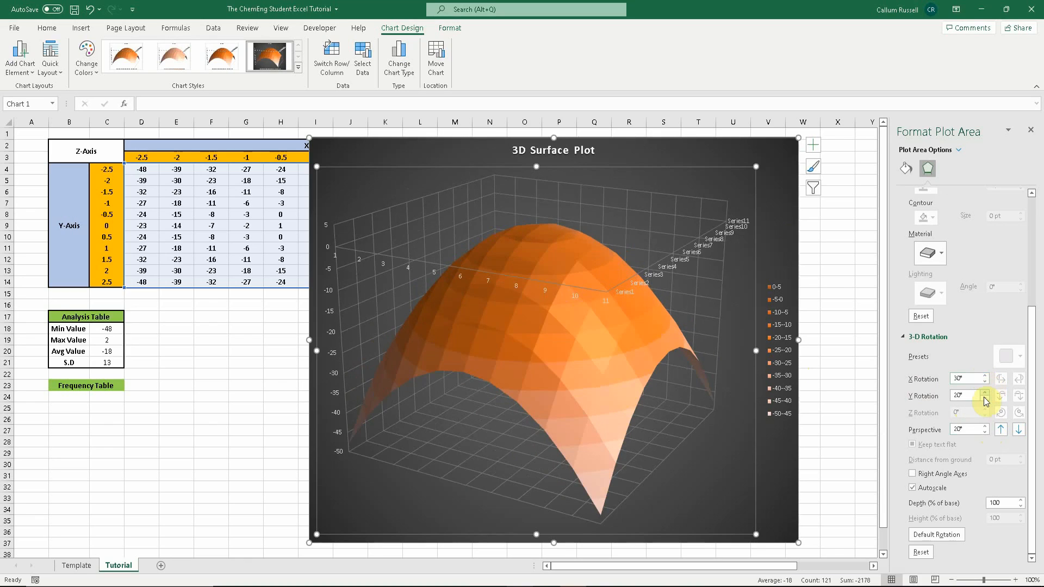
click(984, 398)
click(985, 398)
click(985, 398)
click(985, 398)
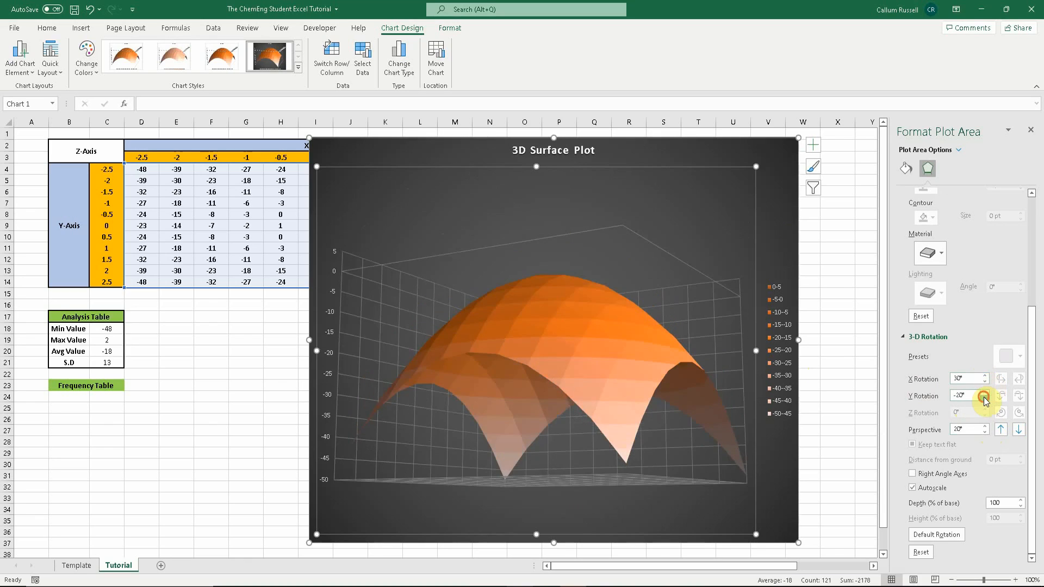
click(986, 399)
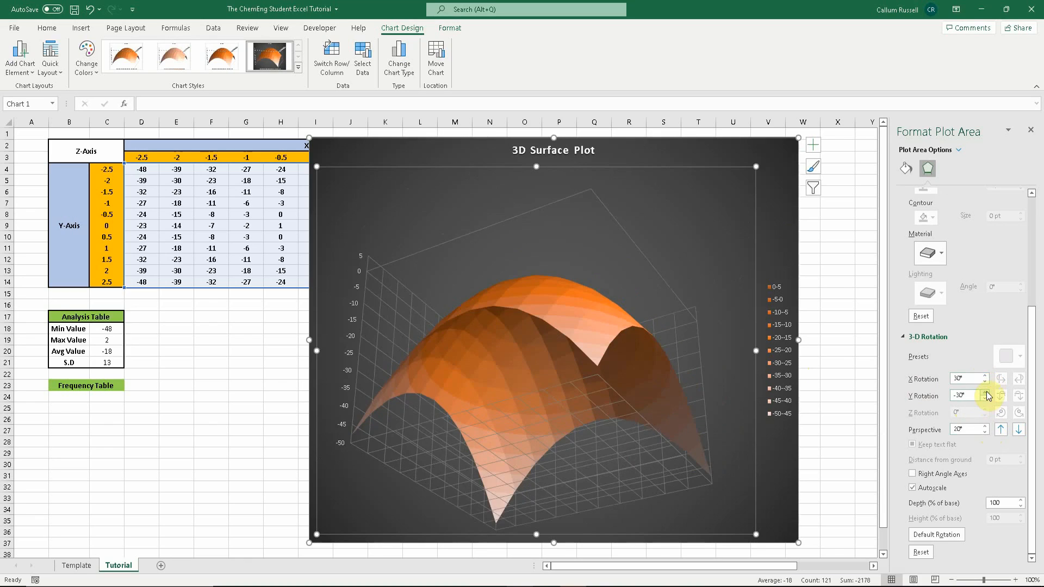
click(985, 392)
click(984, 392)
click(985, 392)
click(985, 392)
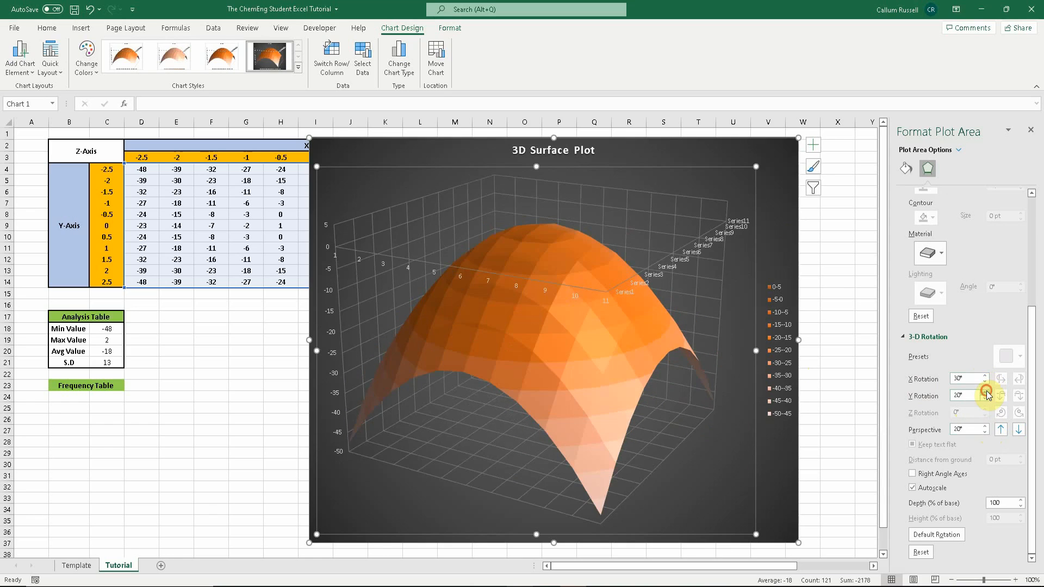
click(985, 393)
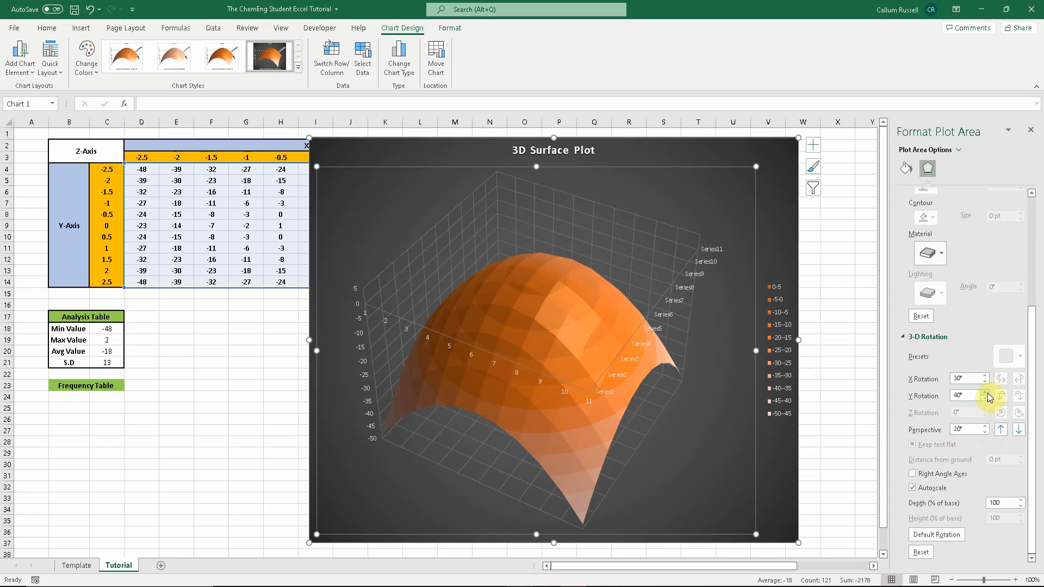
click(986, 399)
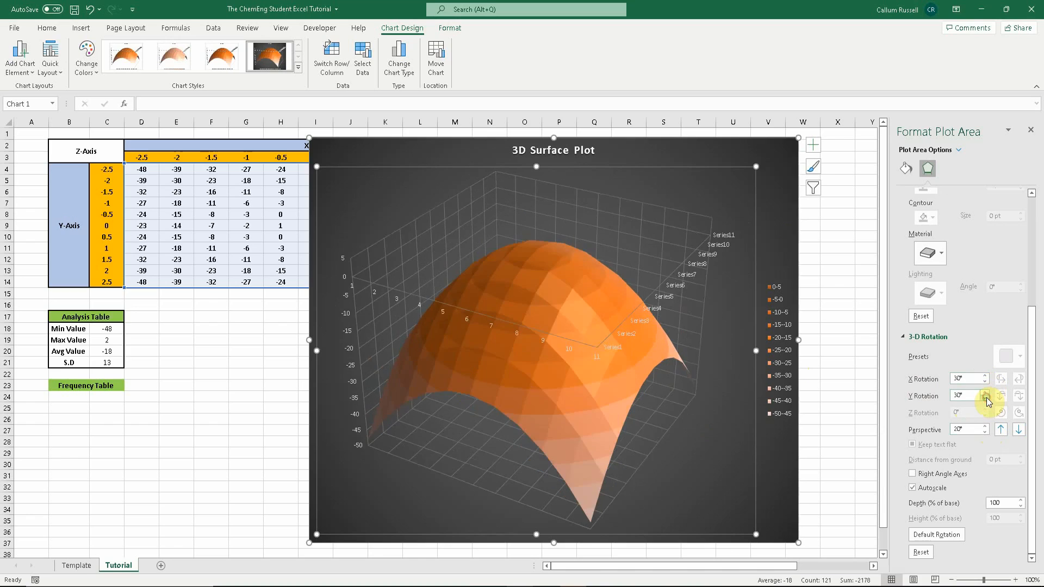
click(986, 399)
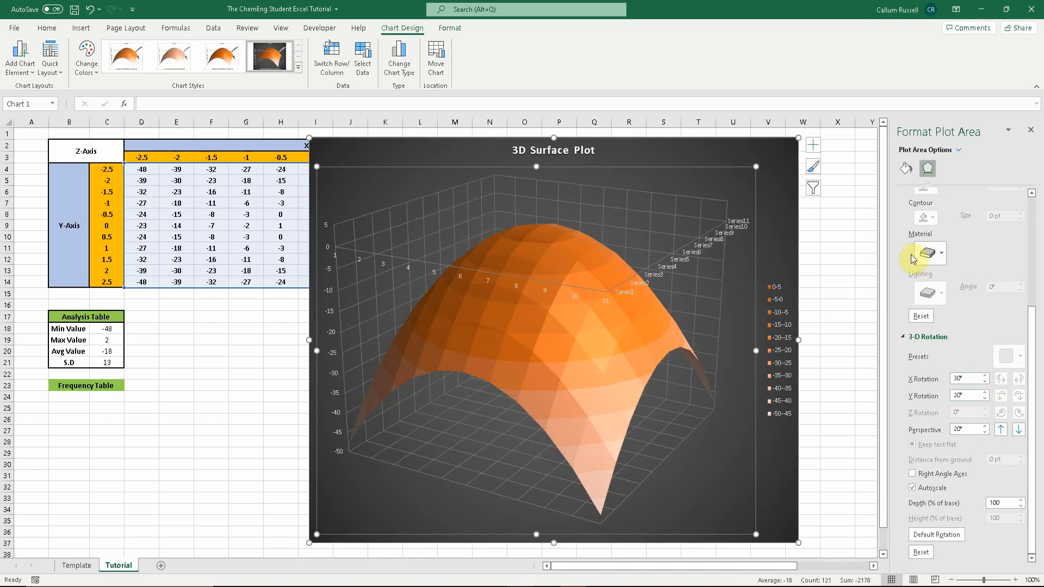
- Close the formatting pane and move the chart right to span about columns N to AB
scroll(929, 384, up, 3)
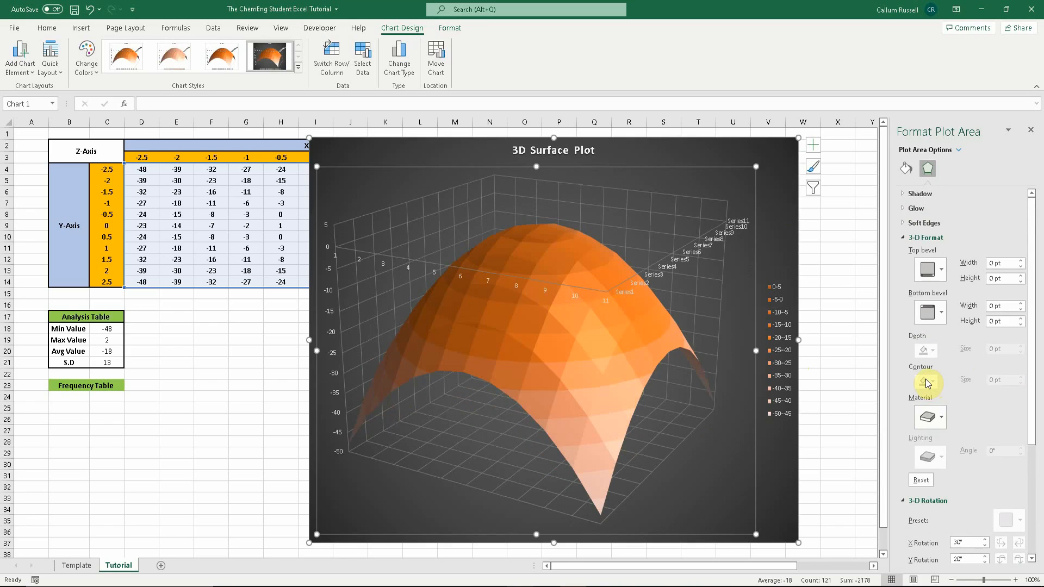
click(1031, 130)
drag(785, 179, 944, 182)
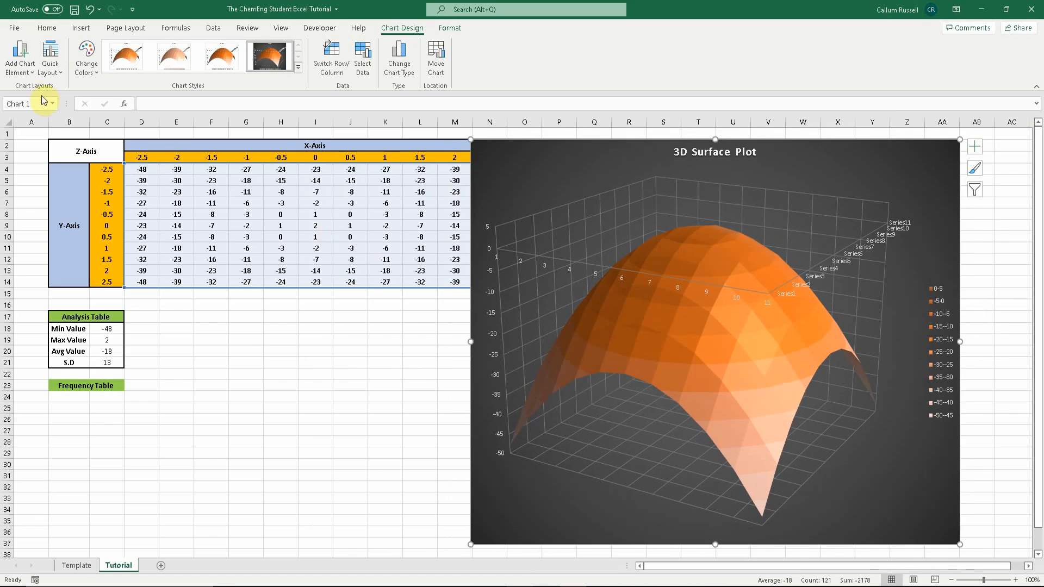
click(30, 80)
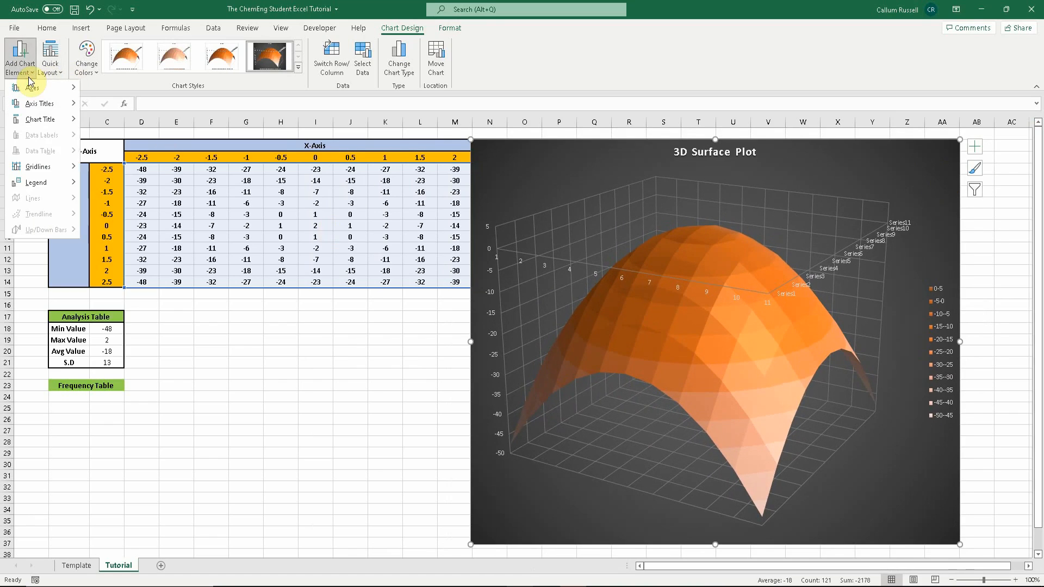
mouse_move(42, 107)
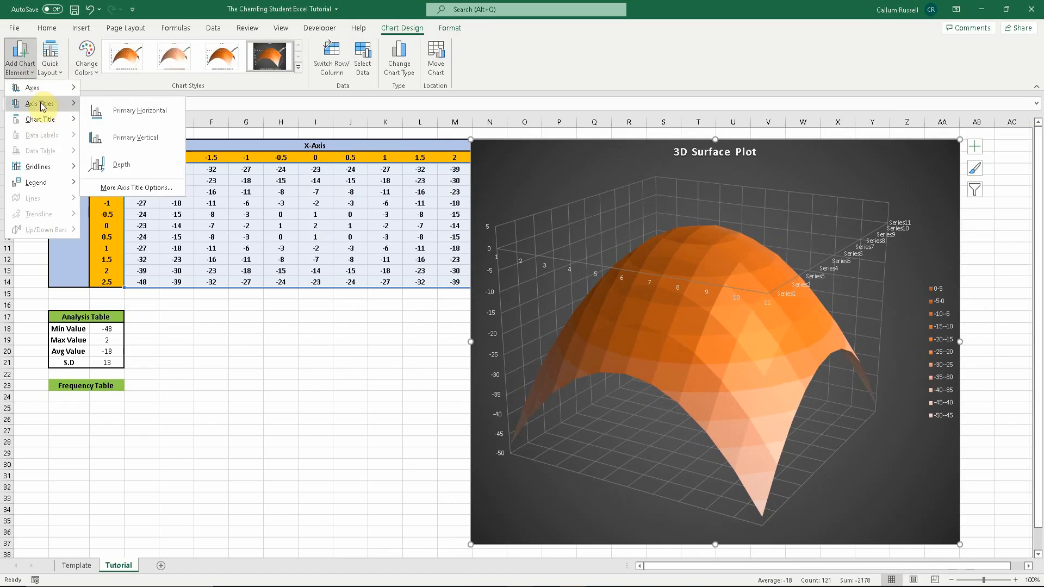
click(121, 165)
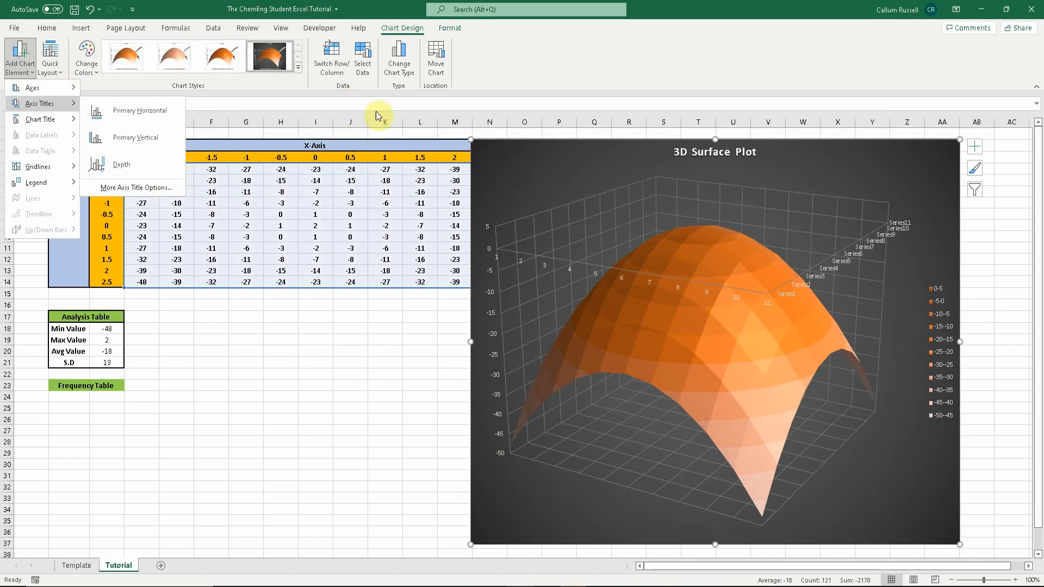
click(526, 177)
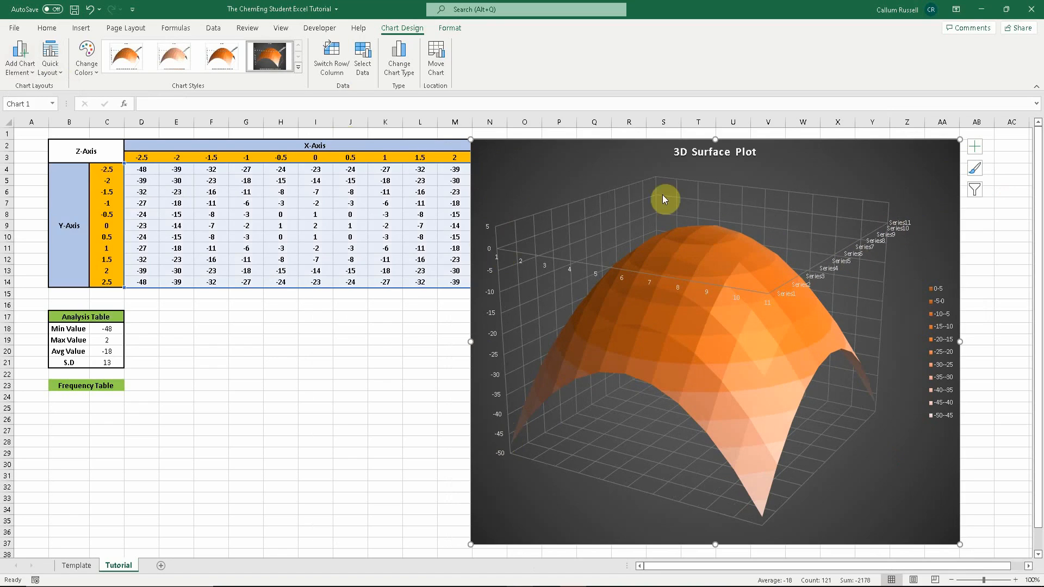
- Shift the chart slightly right to about columns O to AC and set the horizontal axis labels to the X values in D3:N3
drag(603, 154, 649, 152)
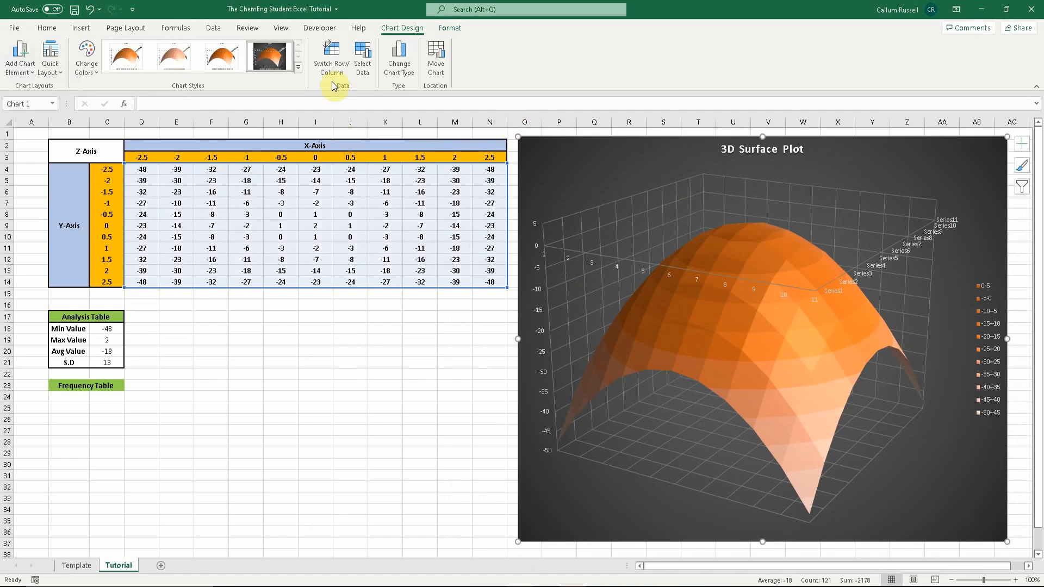
click(363, 66)
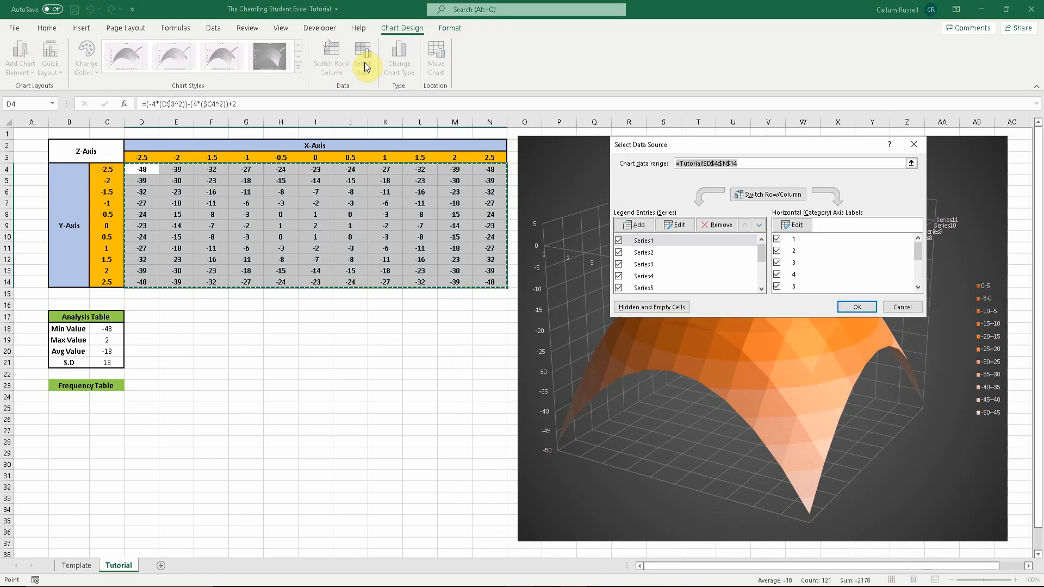
click(797, 230)
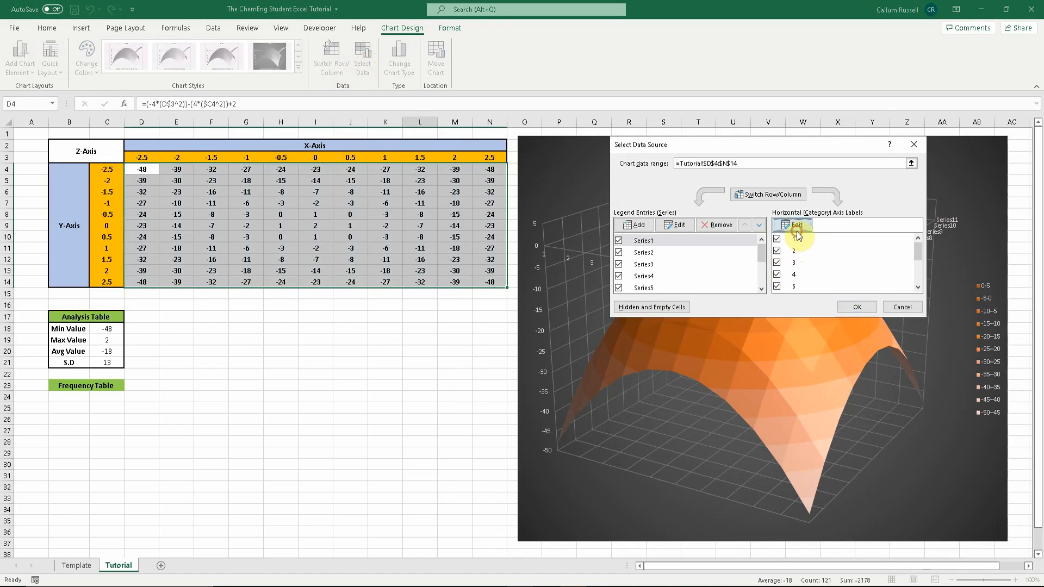
click(815, 245)
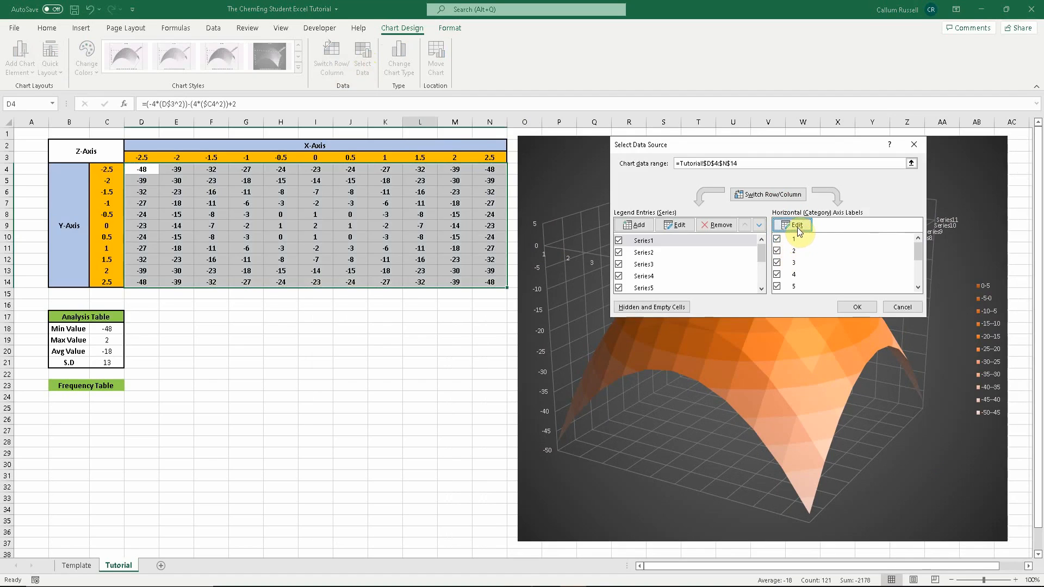
click(798, 229)
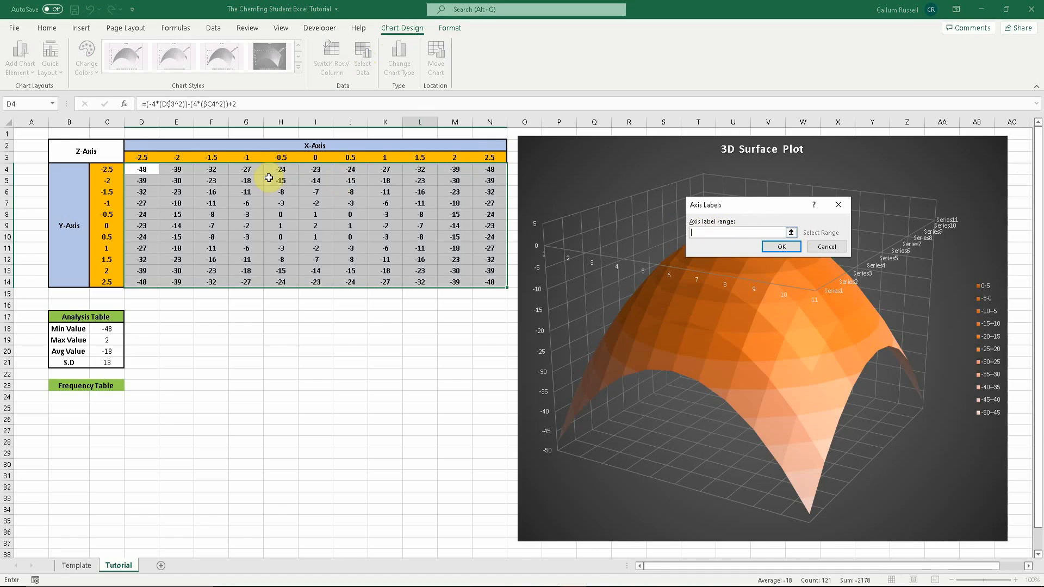
drag(154, 157, 488, 160)
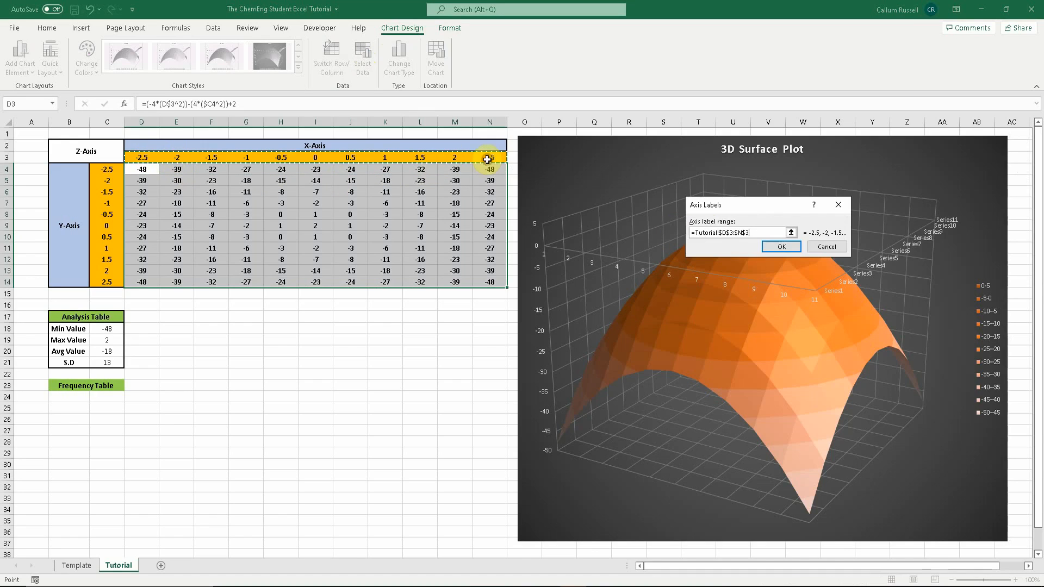
click(781, 247)
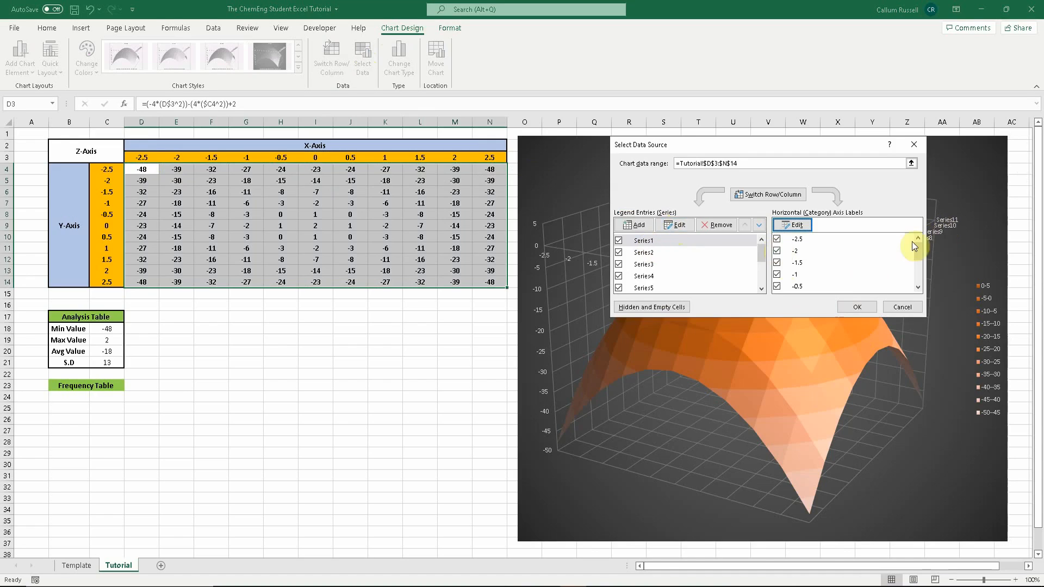
- Name the first three series after the Y values in cells C4, C5 and C6
click(686, 241)
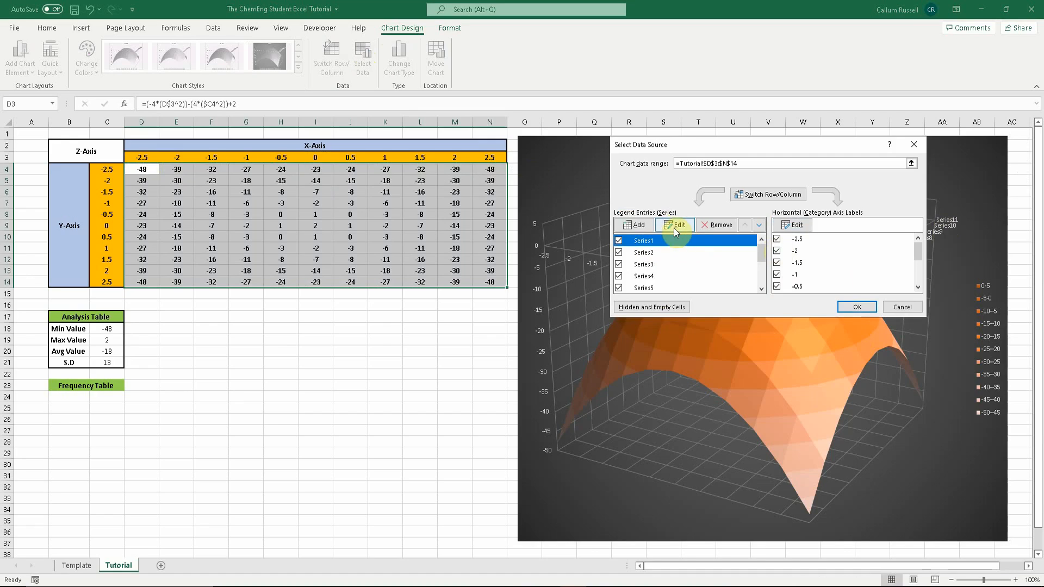
click(676, 229)
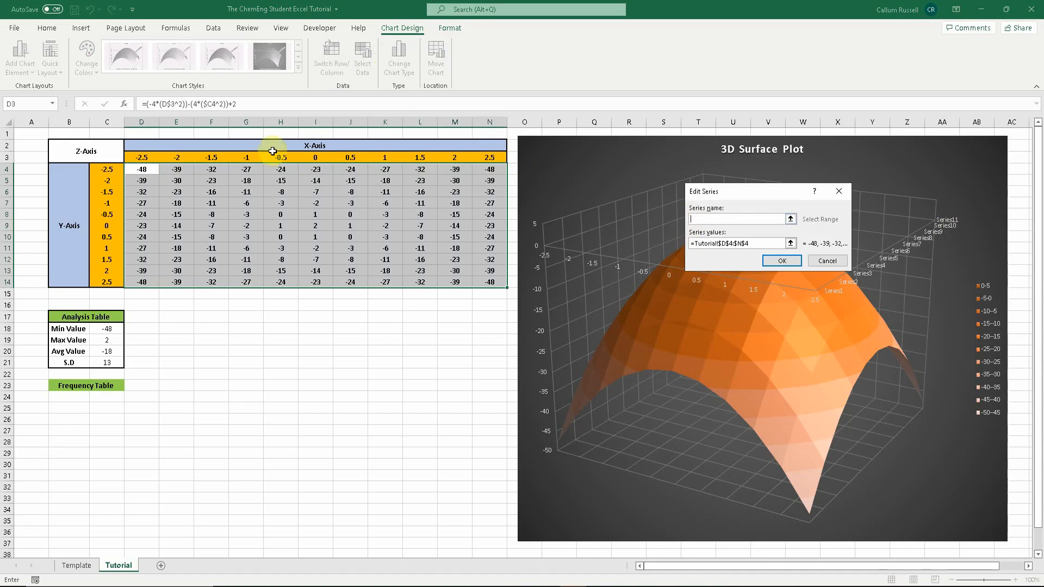
click(112, 170)
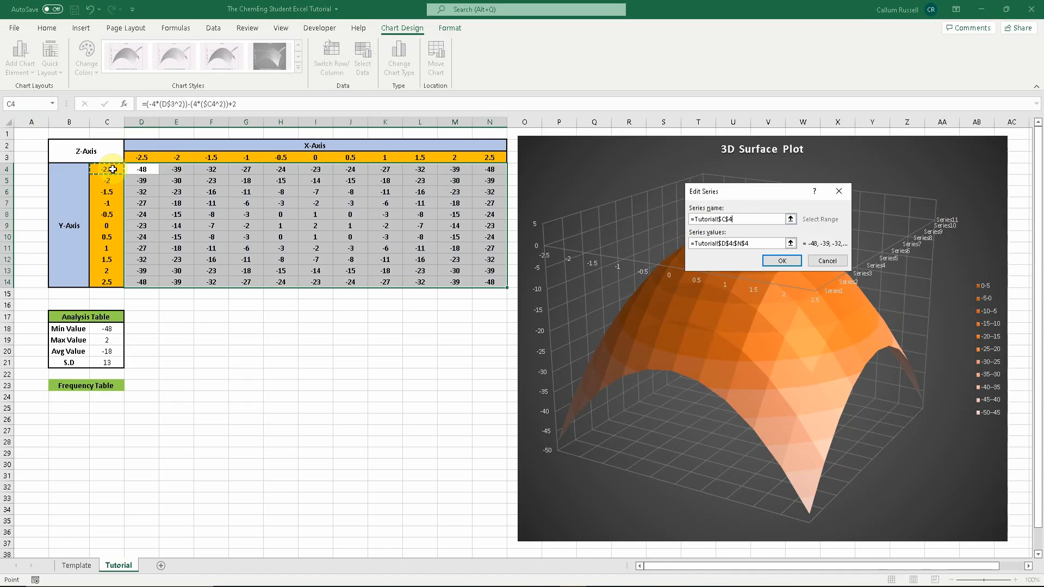
key(Return)
click(625, 256)
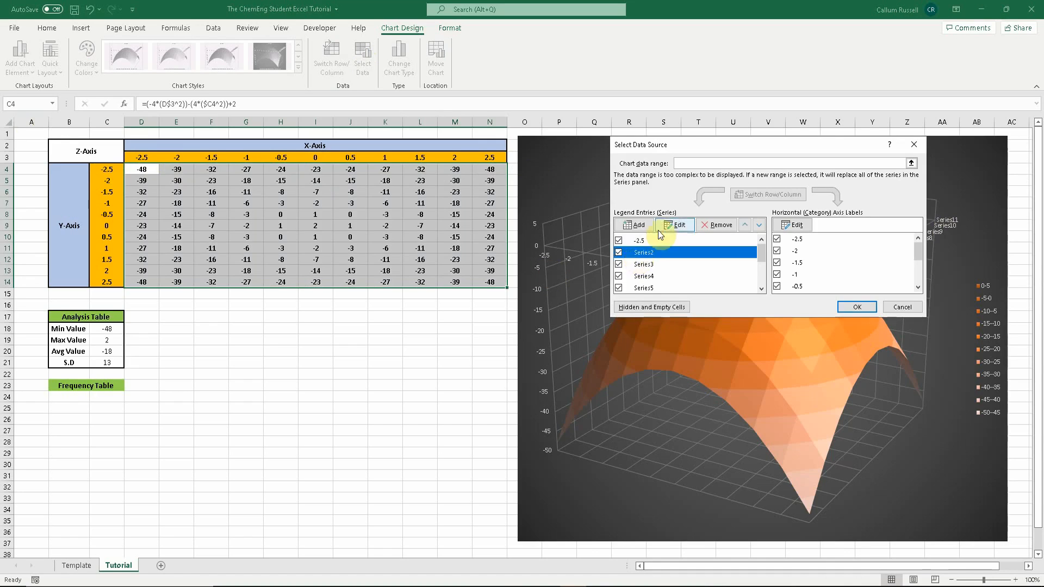
click(658, 230)
click(109, 180)
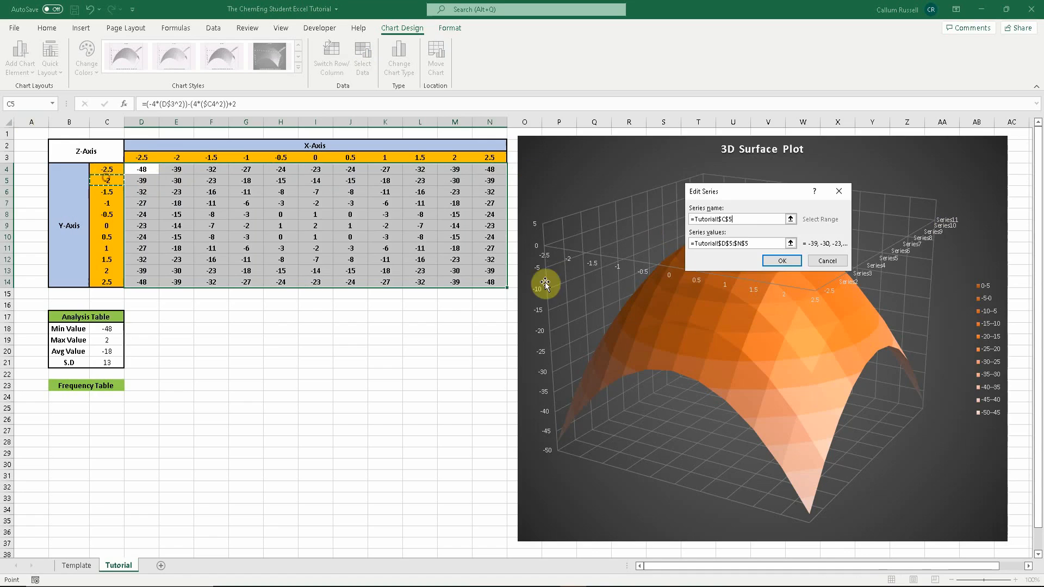
click(777, 260)
click(673, 271)
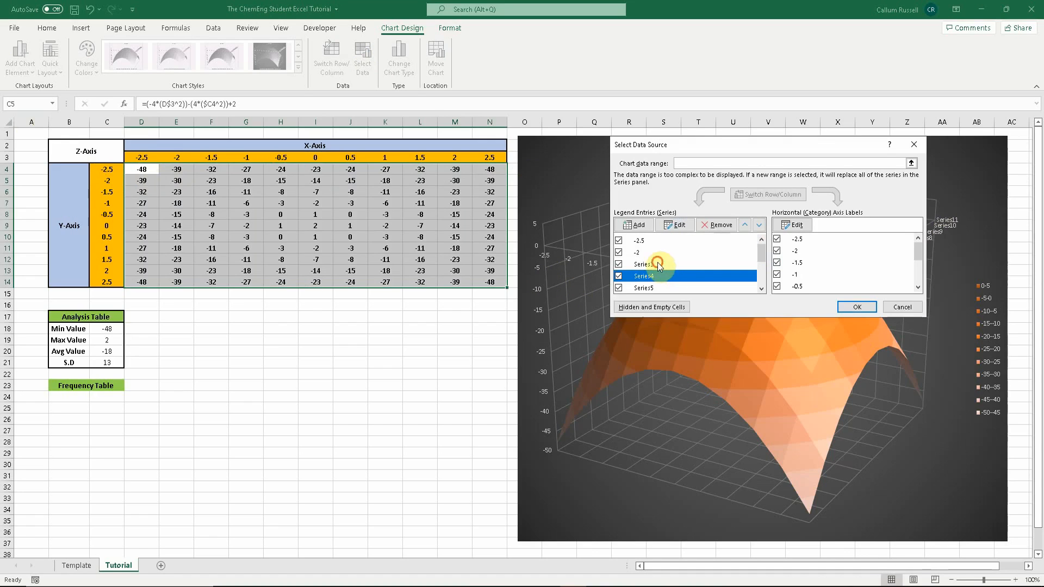
click(674, 231)
click(106, 191)
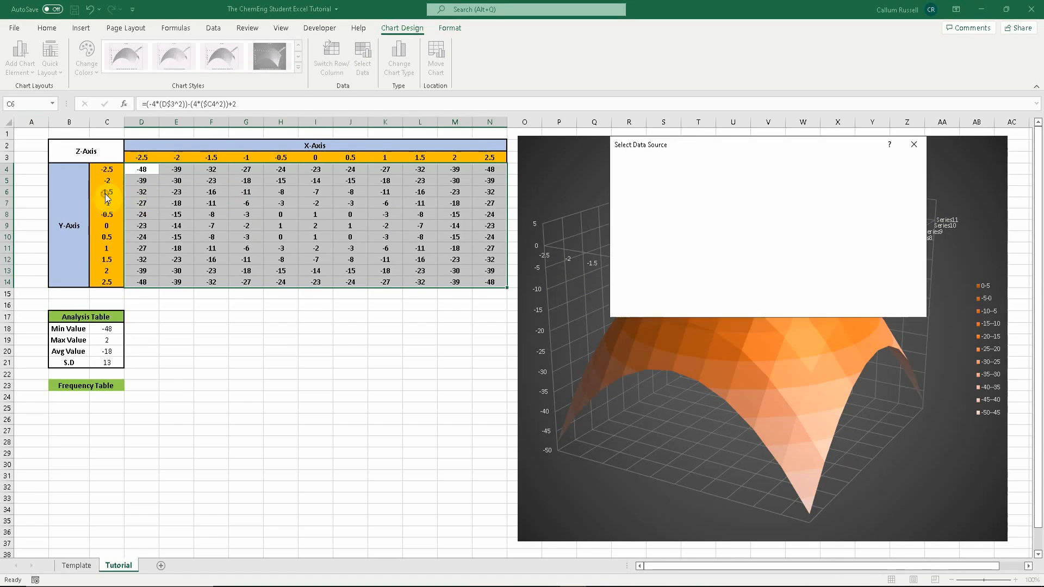
key(Return)
- Name the fourth to sixth series after the Y values in cells C7, C8 and C9
click(637, 276)
click(674, 226)
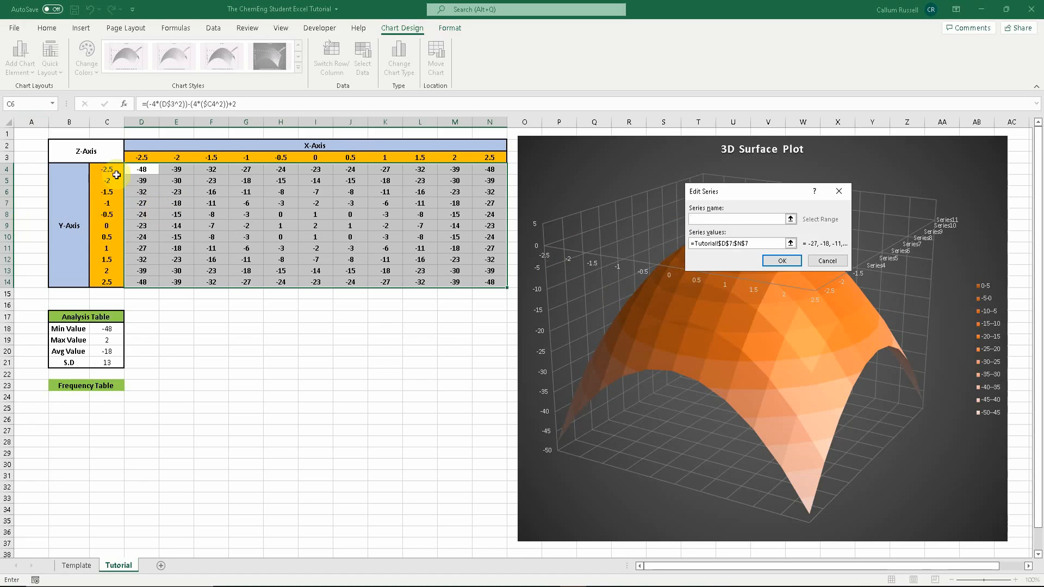
click(107, 203)
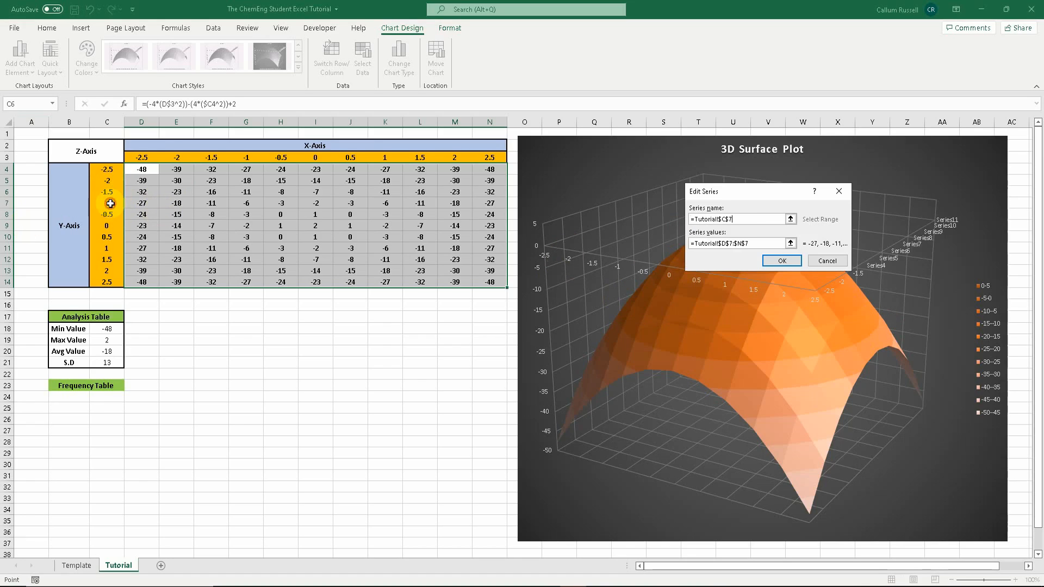
click(781, 260)
scroll(647, 267, down, 1)
click(646, 261)
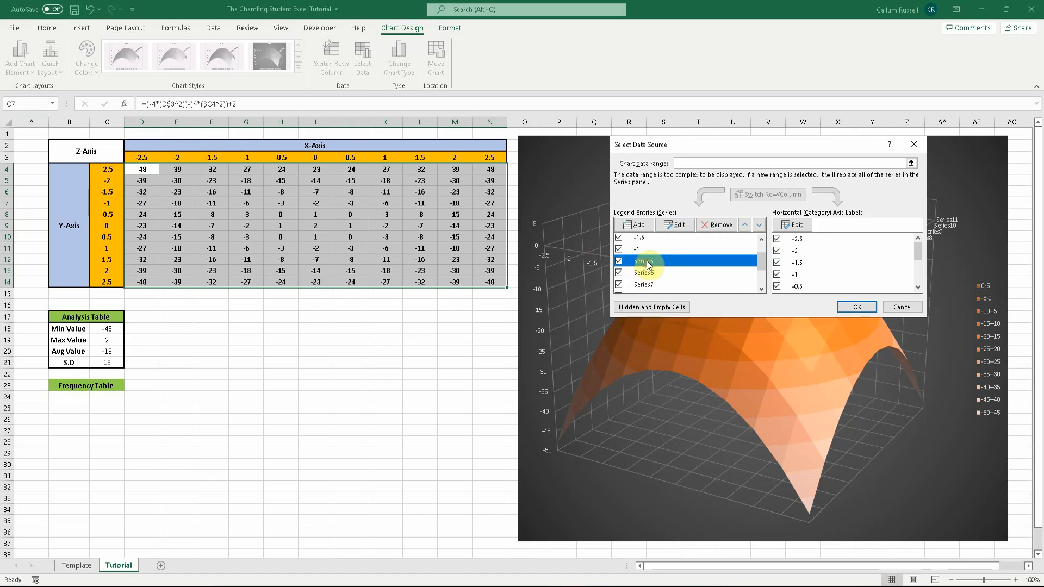
click(673, 227)
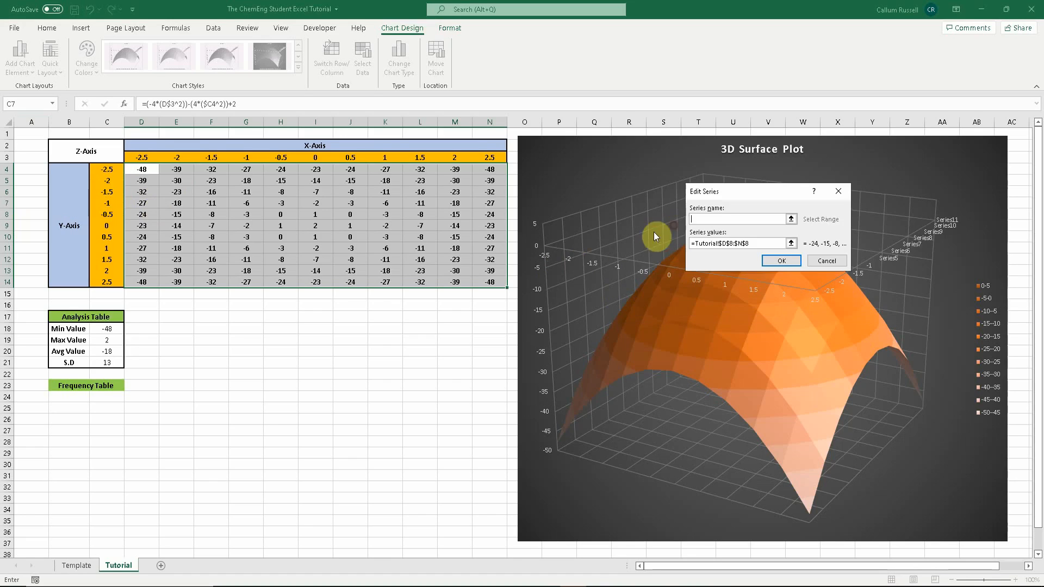
click(107, 216)
key(Return)
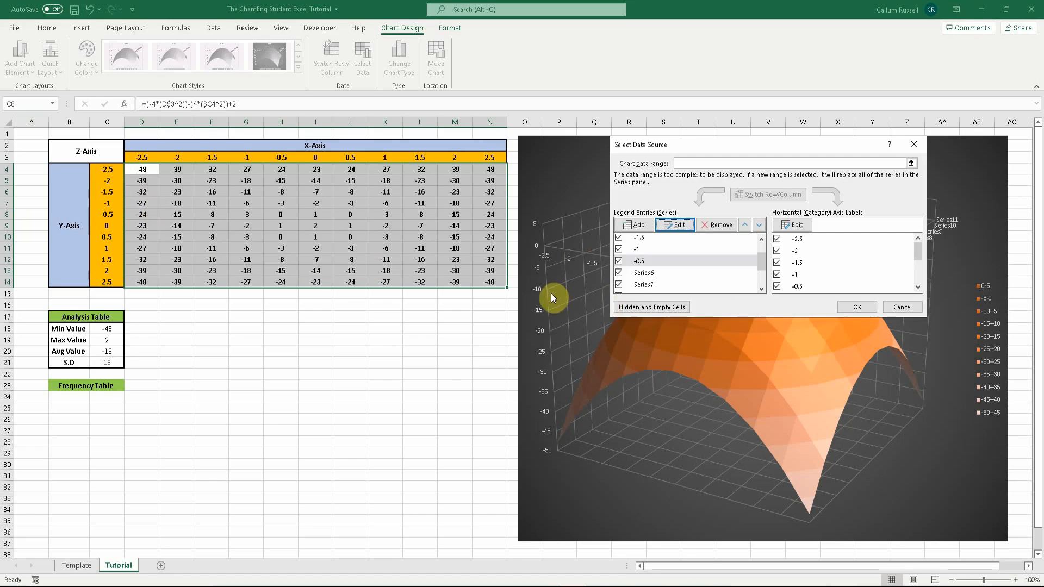
click(637, 273)
click(675, 225)
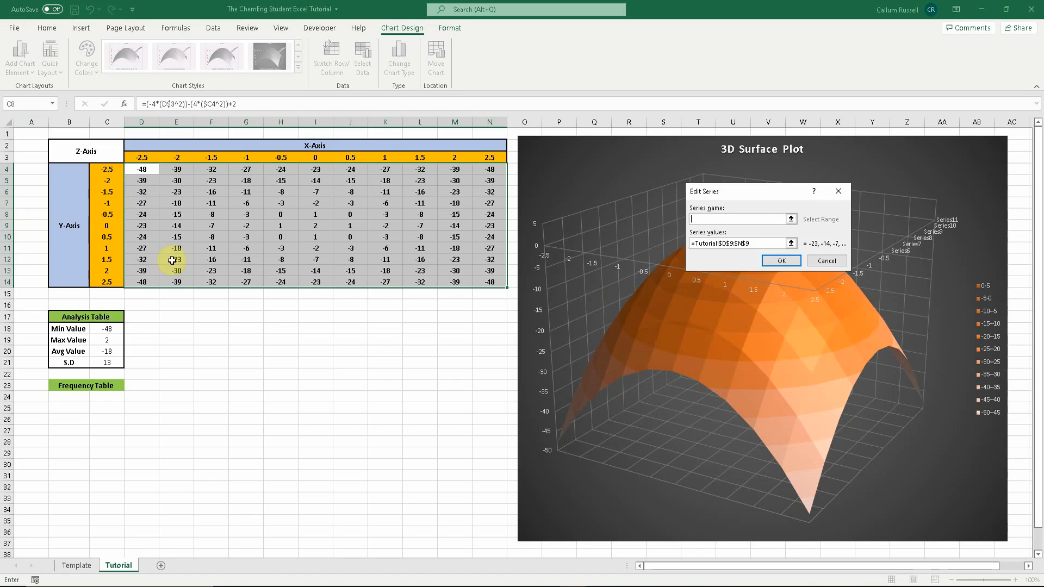
click(107, 226)
key(Return)
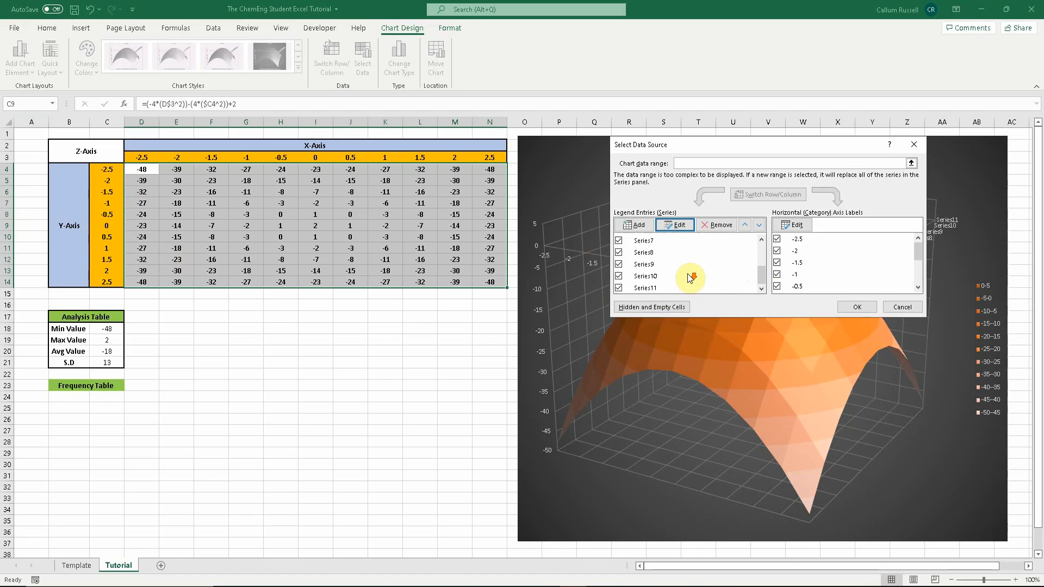
- Name the seventh to ninth series after the Y values in cells C10, C11 and C12
click(649, 241)
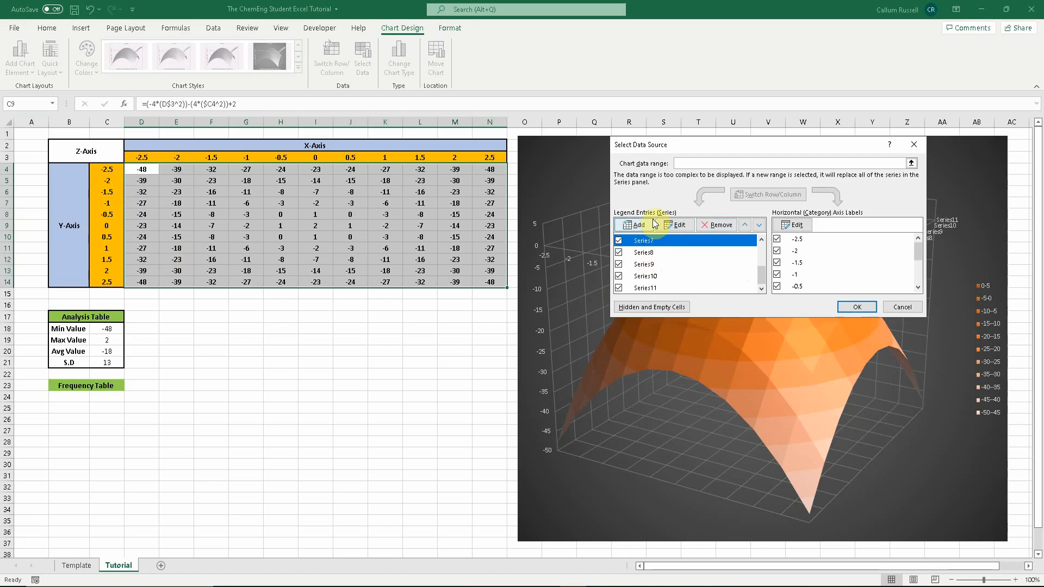
click(672, 225)
click(104, 239)
key(Return)
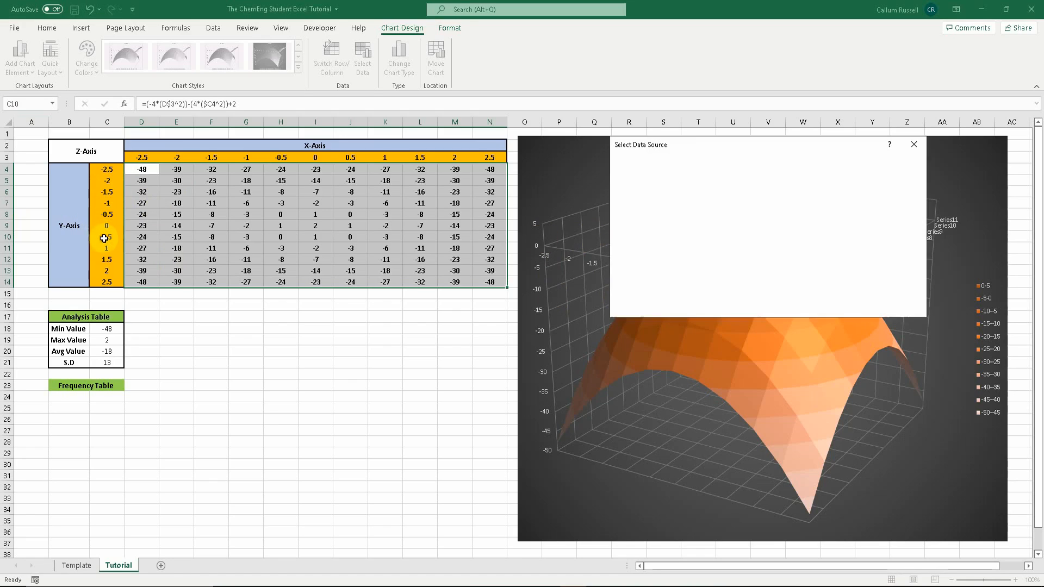
click(649, 252)
click(671, 228)
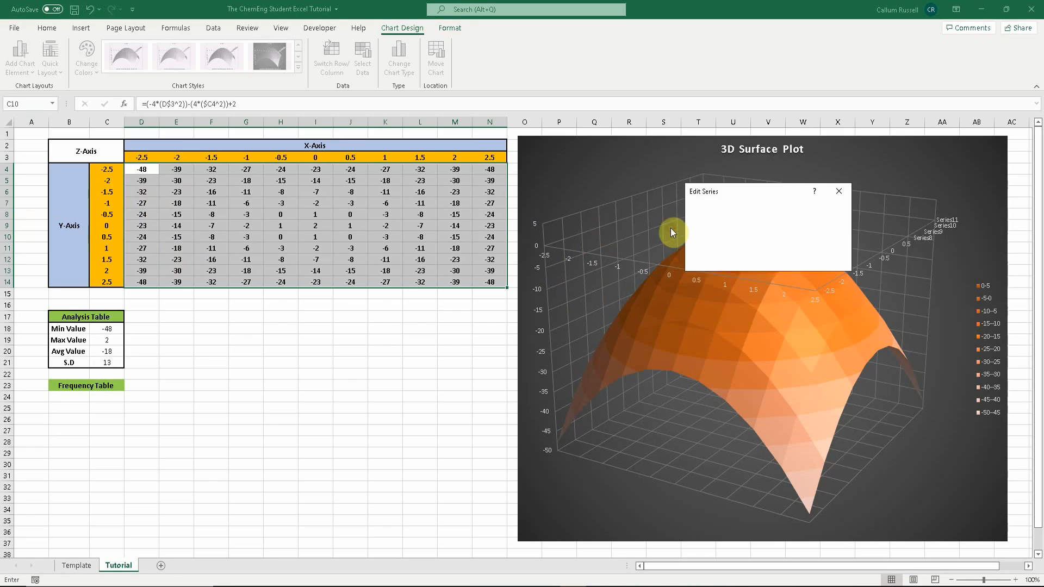
click(107, 248)
key(Return)
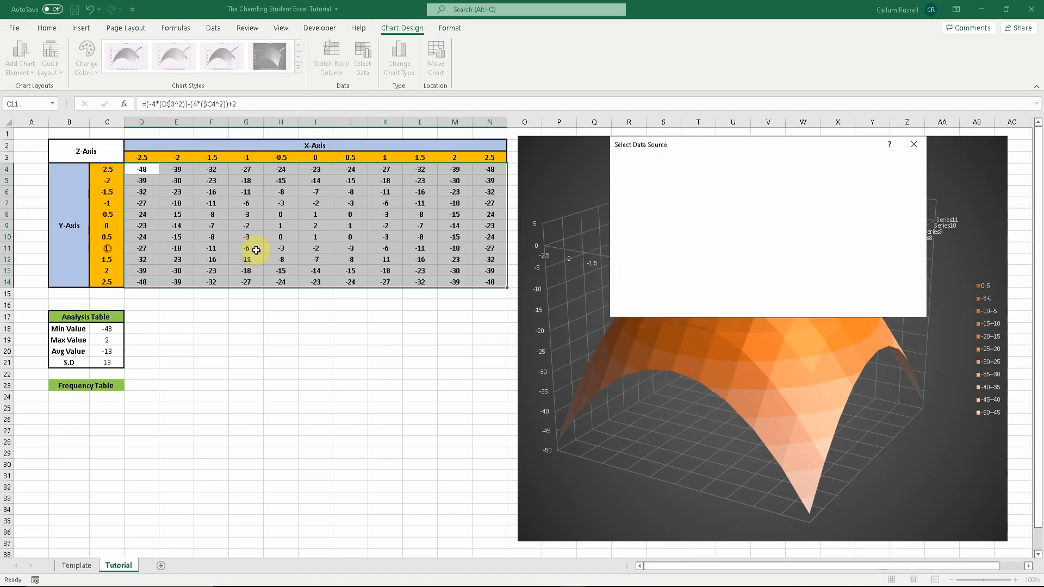
click(644, 264)
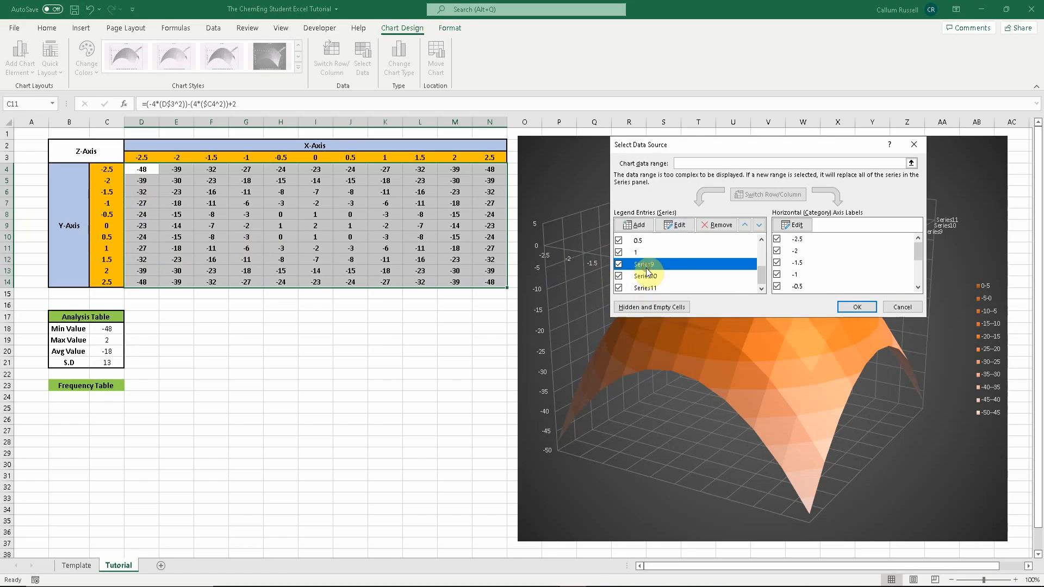
click(680, 225)
click(107, 260)
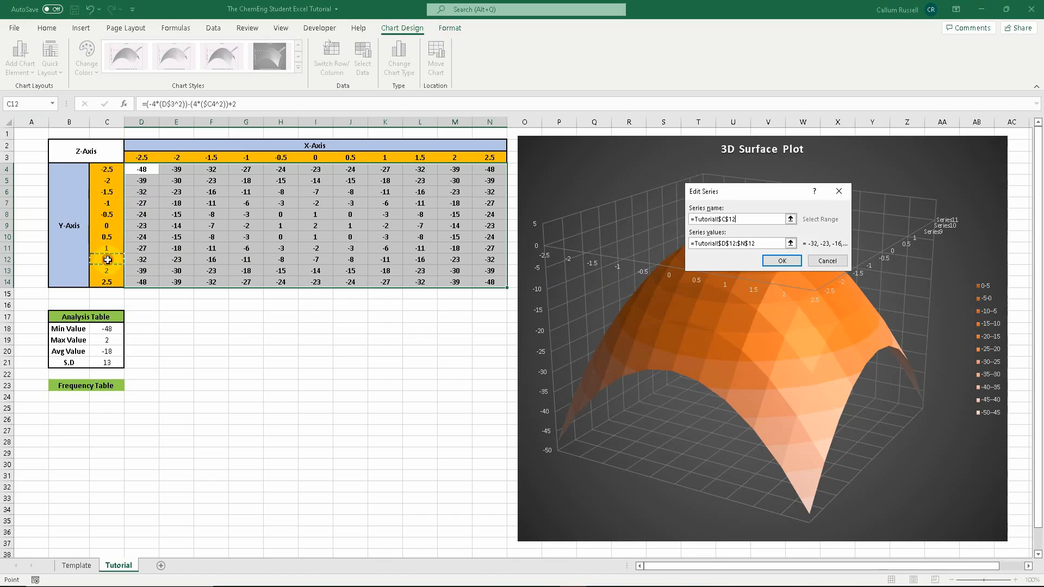
key(Return)
- Name the last two series after the Y values in cells C13 and C14 and close the data source dialog
click(645, 276)
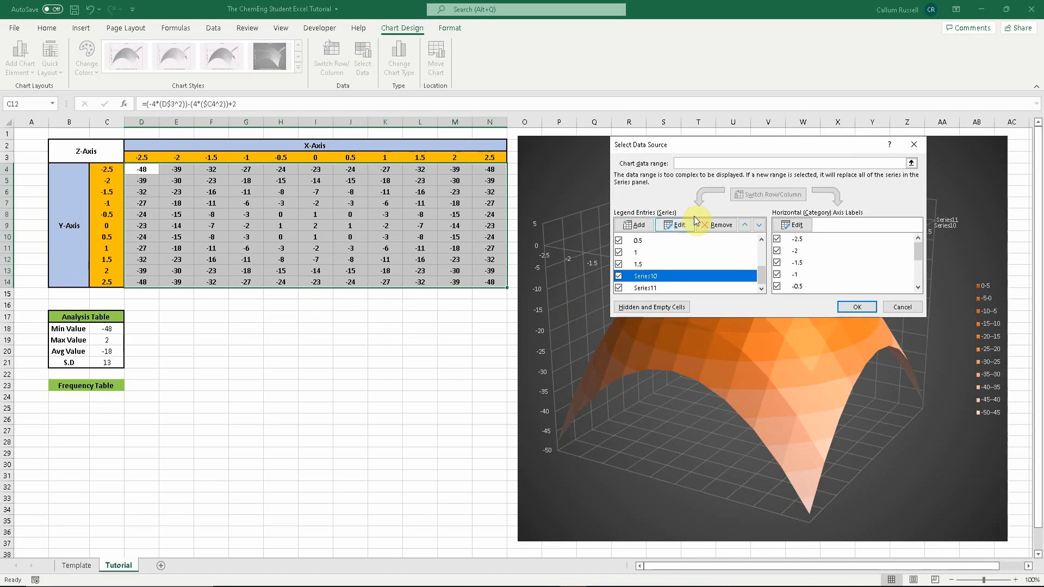
click(678, 225)
click(107, 271)
key(Return)
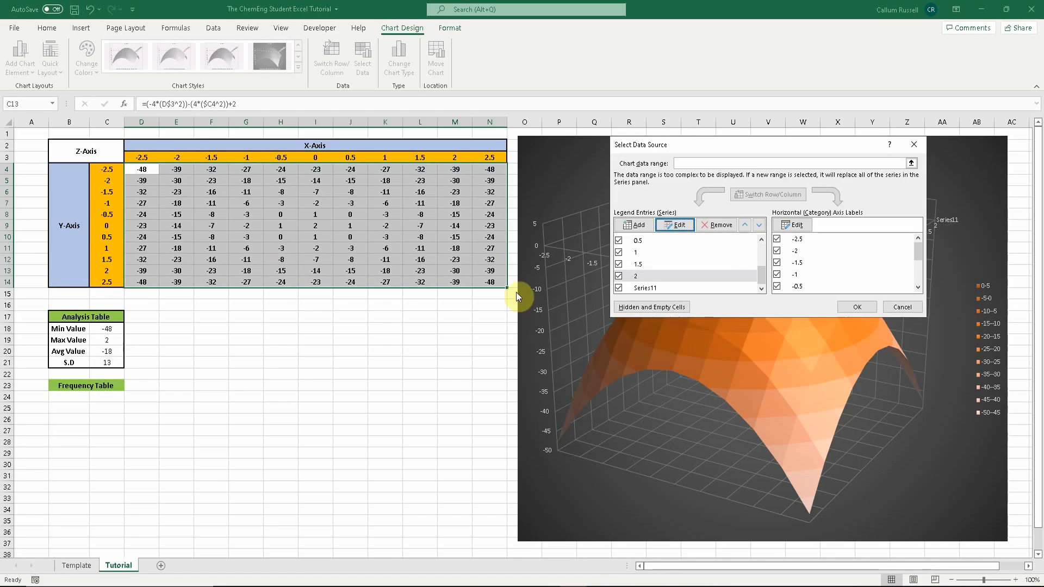
click(636, 288)
click(674, 226)
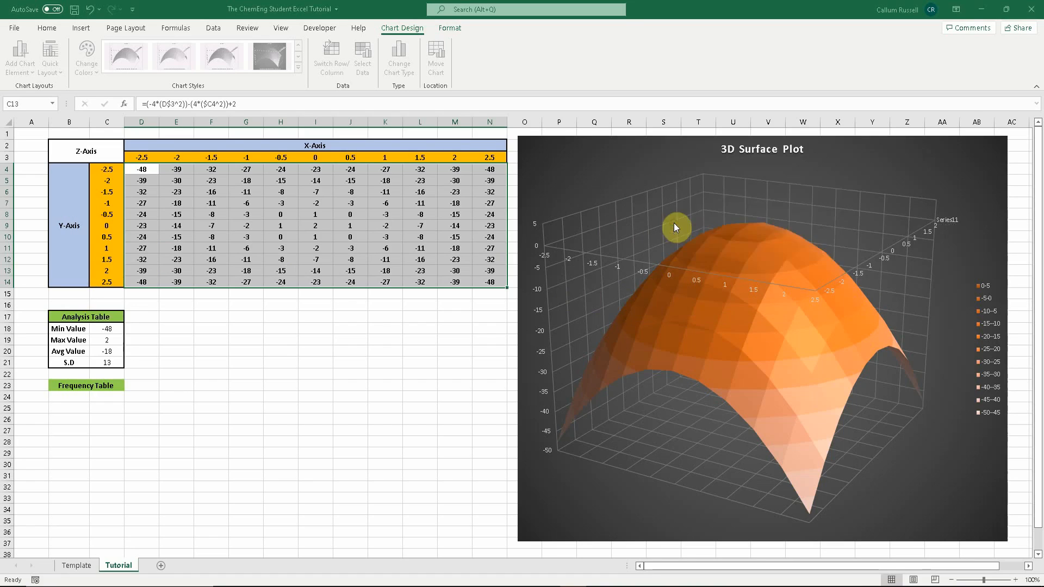
click(107, 283)
key(Return)
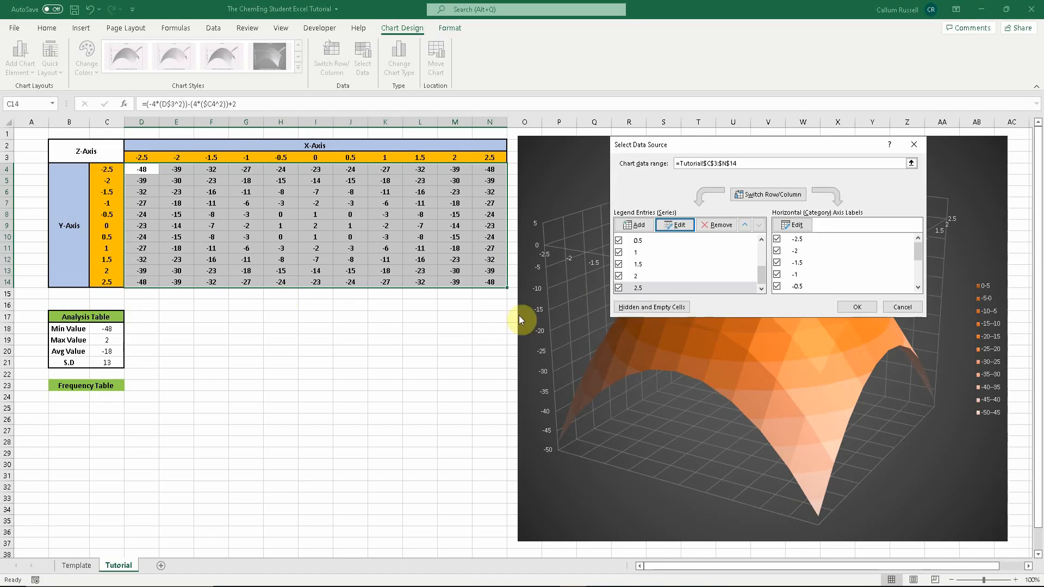
click(855, 307)
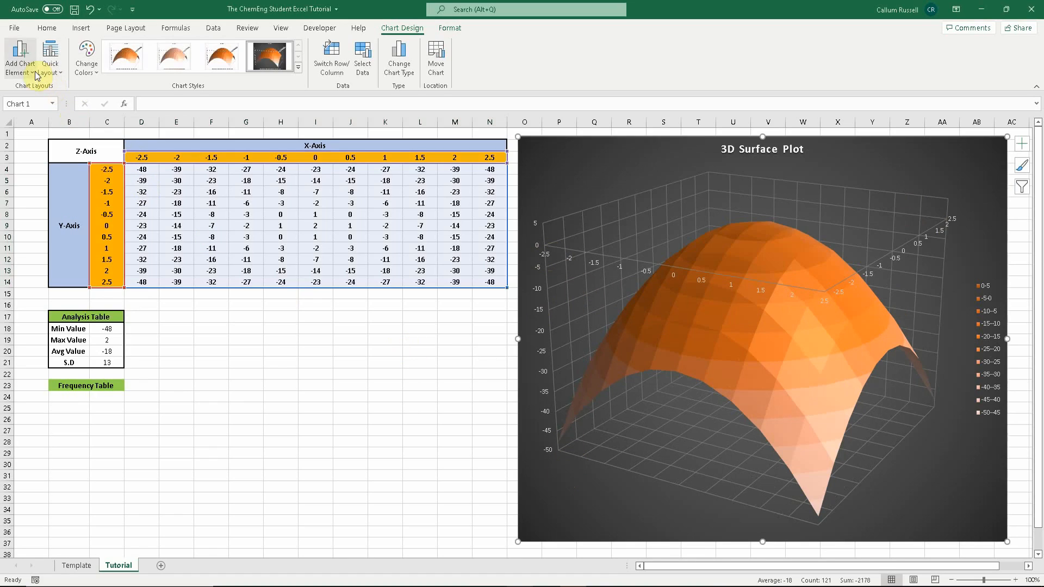
- Add a primary horizontal axis title to the 3D surface plot and name it X-Axis
click(21, 53)
mouse_move(37, 108)
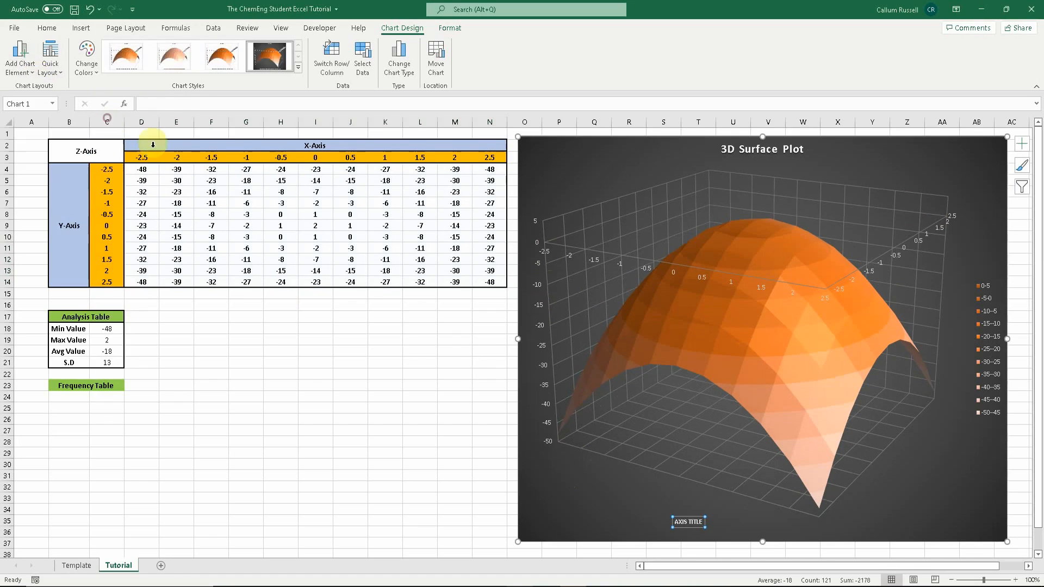
click(688, 522)
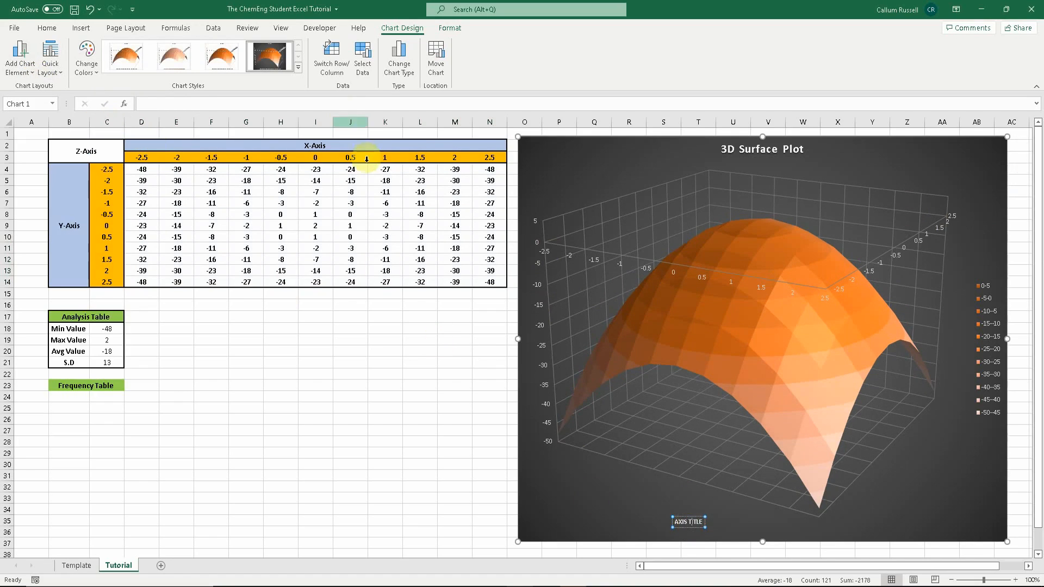
click(343, 105)
text(X-Axis)
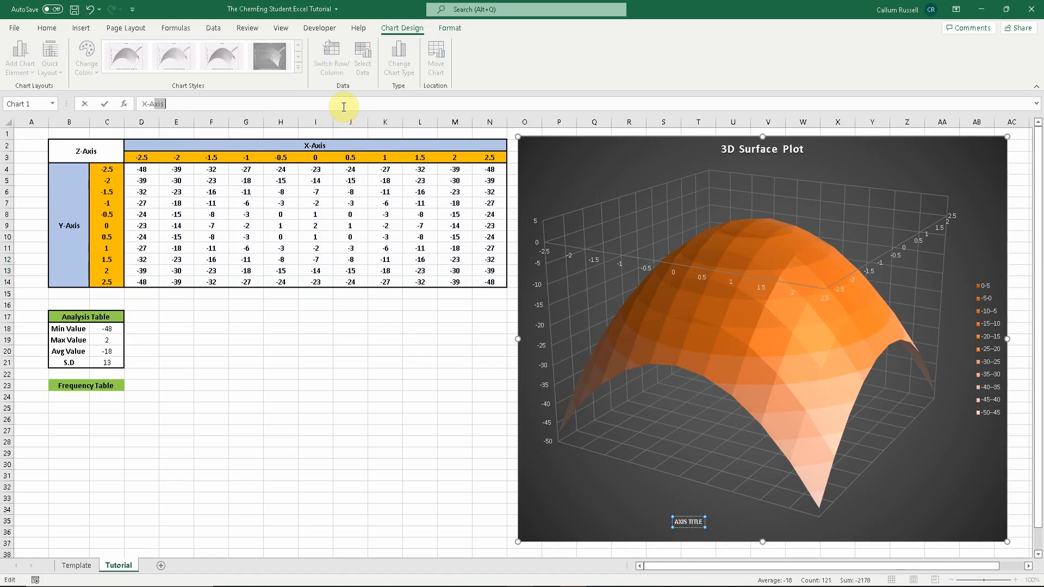
key(Return)
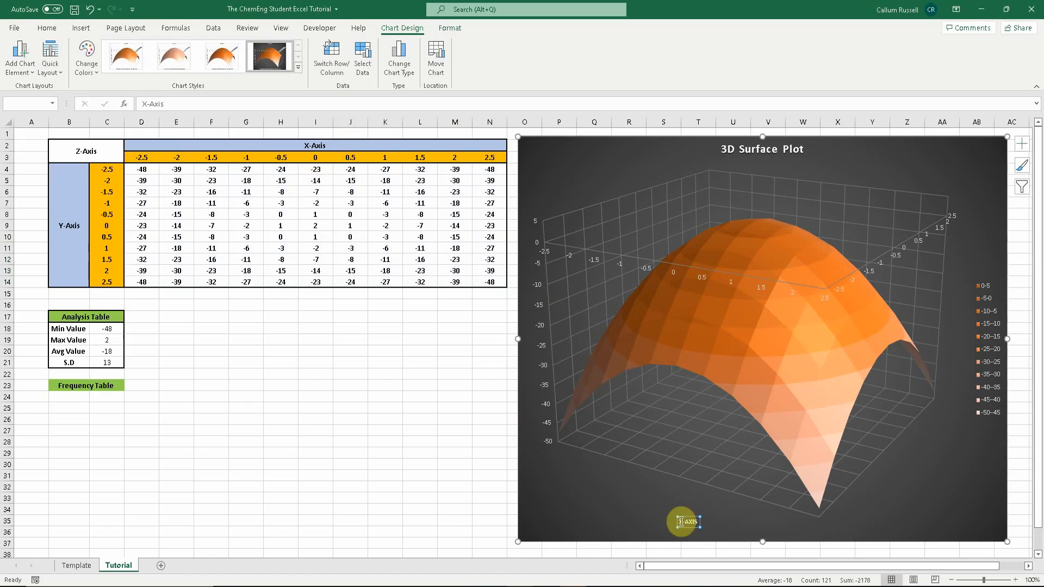
- Enlarge the X-Axis title's font to 14 and move the title slightly up and left
click(47, 27)
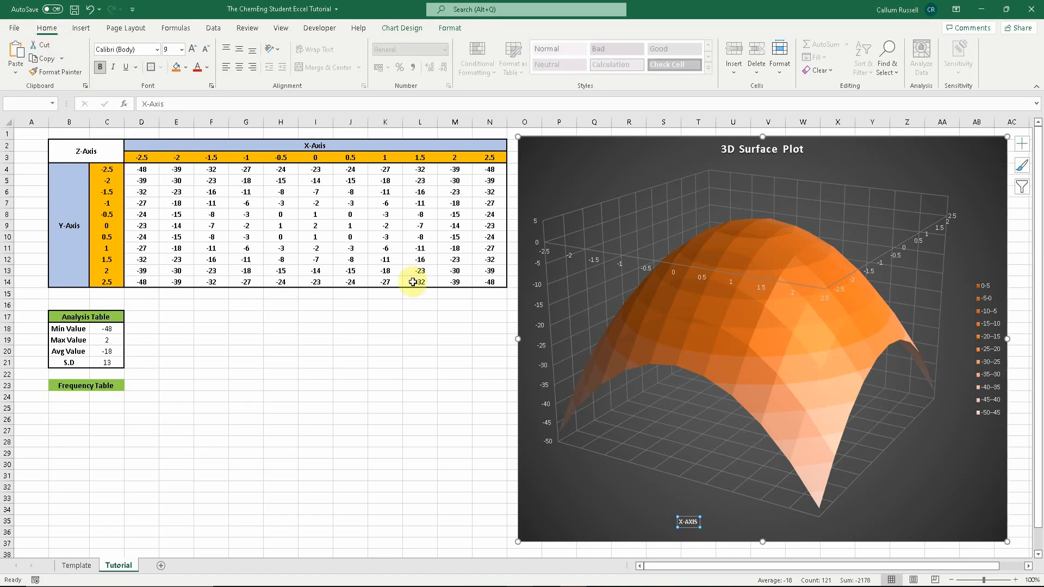
click(193, 49)
click(193, 48)
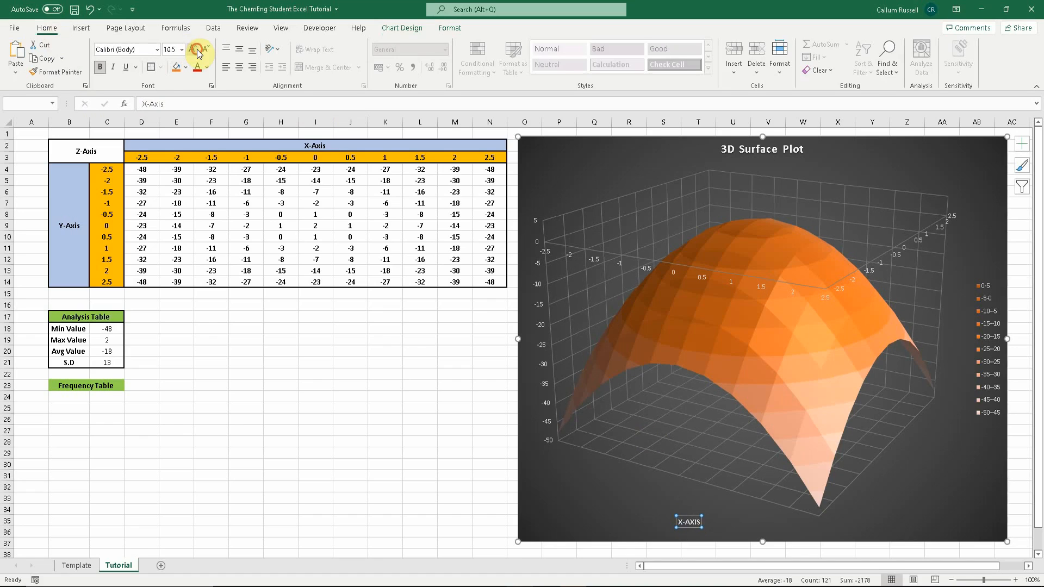
click(193, 48)
click(195, 49)
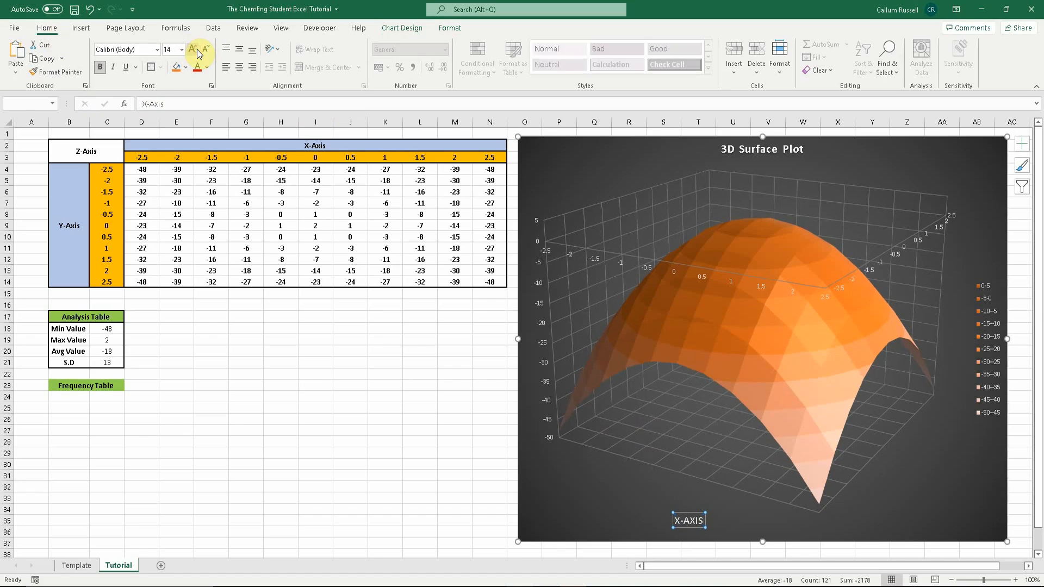
drag(688, 517, 667, 490)
click(682, 520)
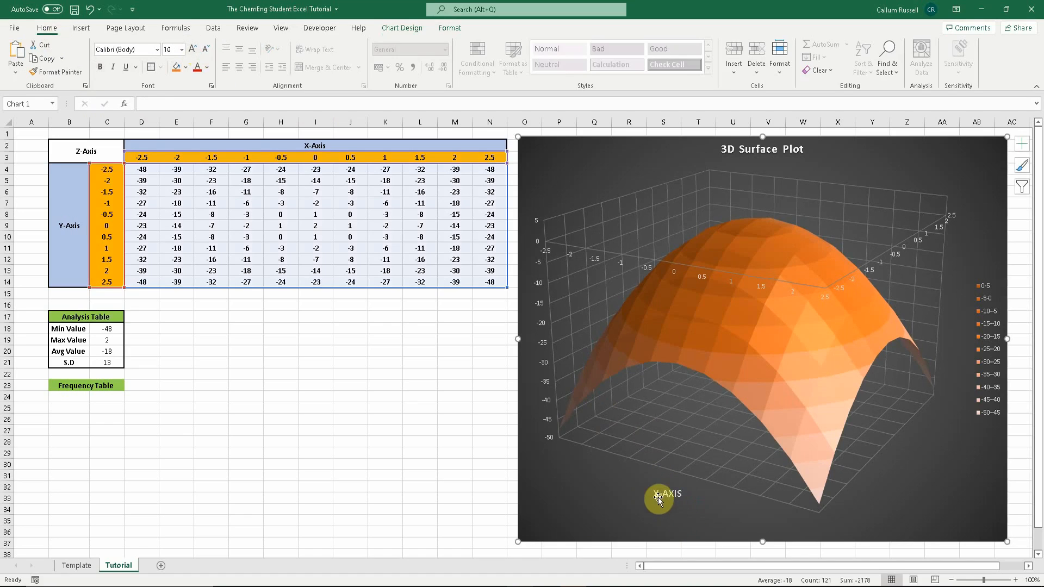
- Add a primary vertical axis title to the surface plot and name it z-axis
click(542, 167)
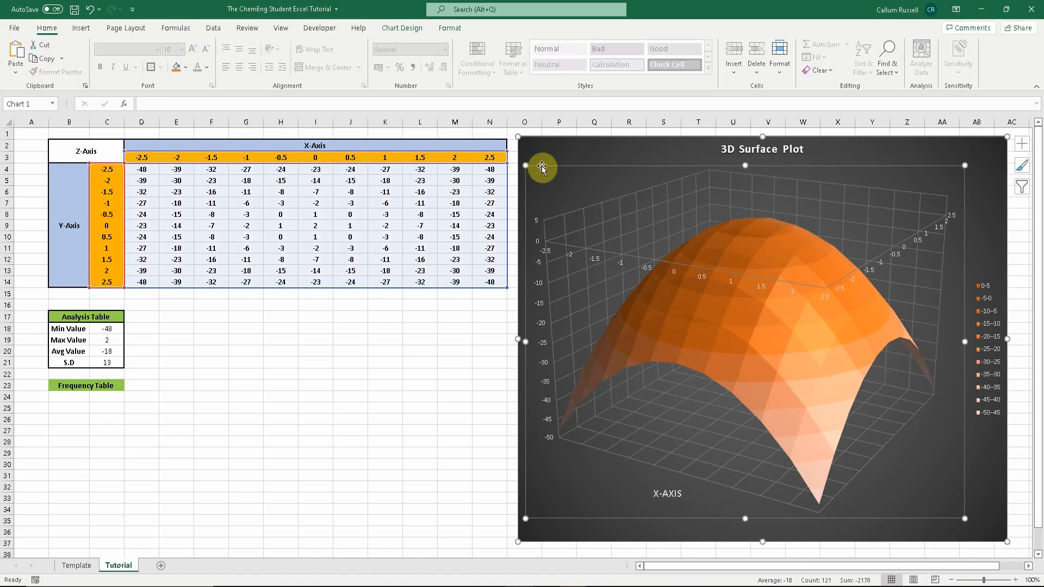
click(541, 158)
click(405, 28)
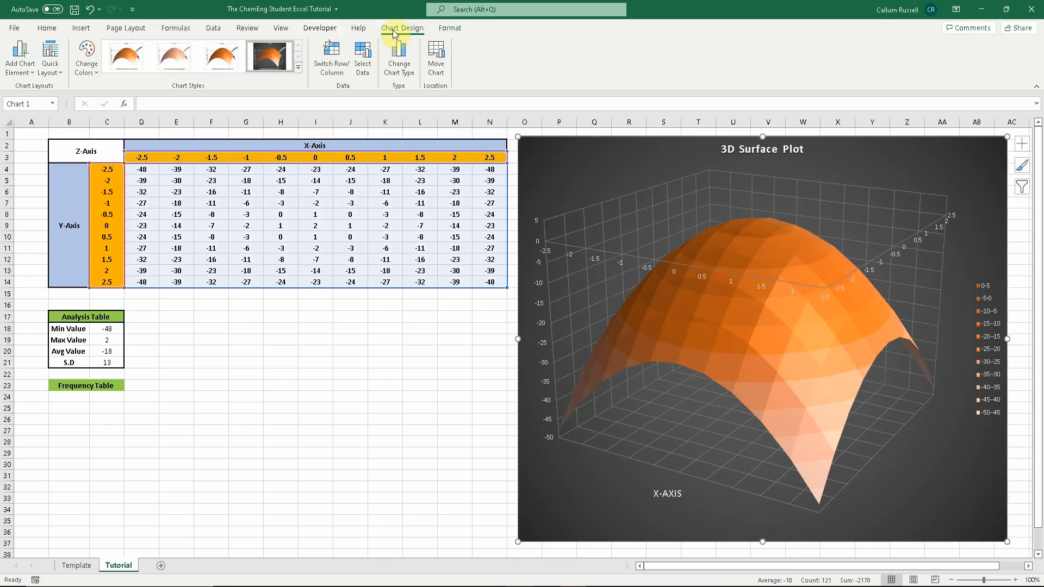
click(51, 65)
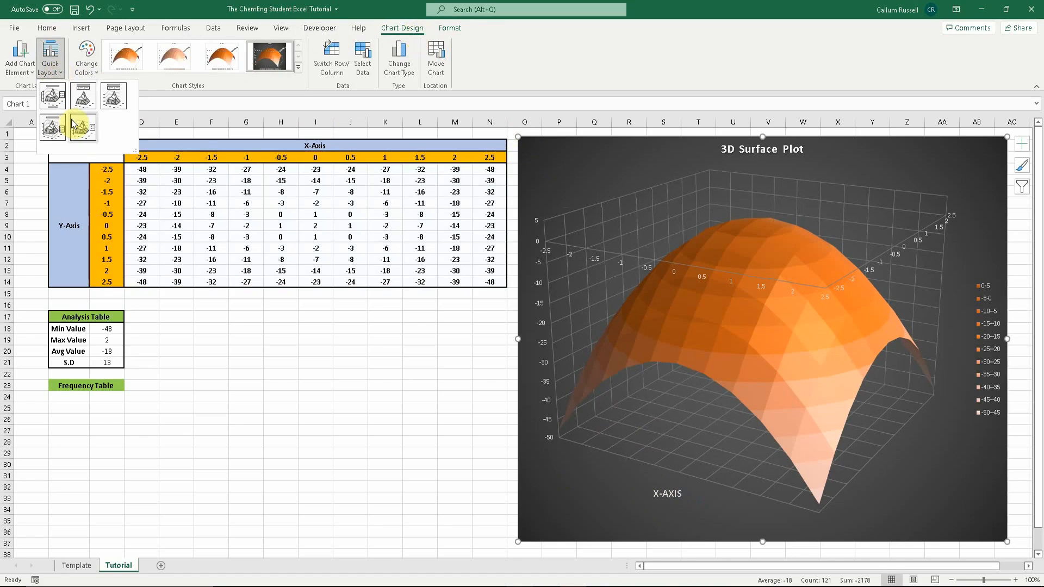
click(20, 58)
mouse_move(62, 109)
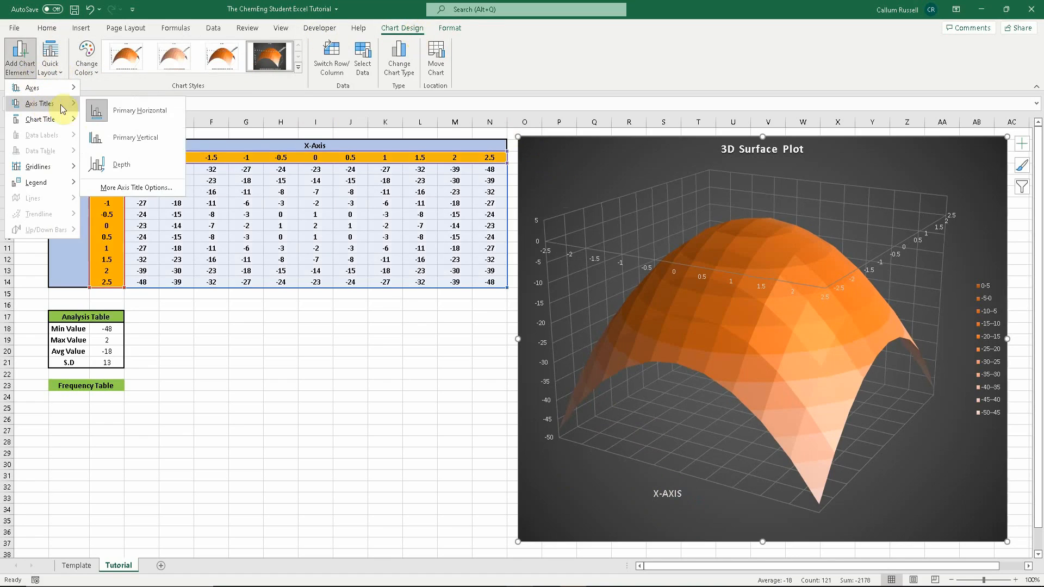
click(136, 137)
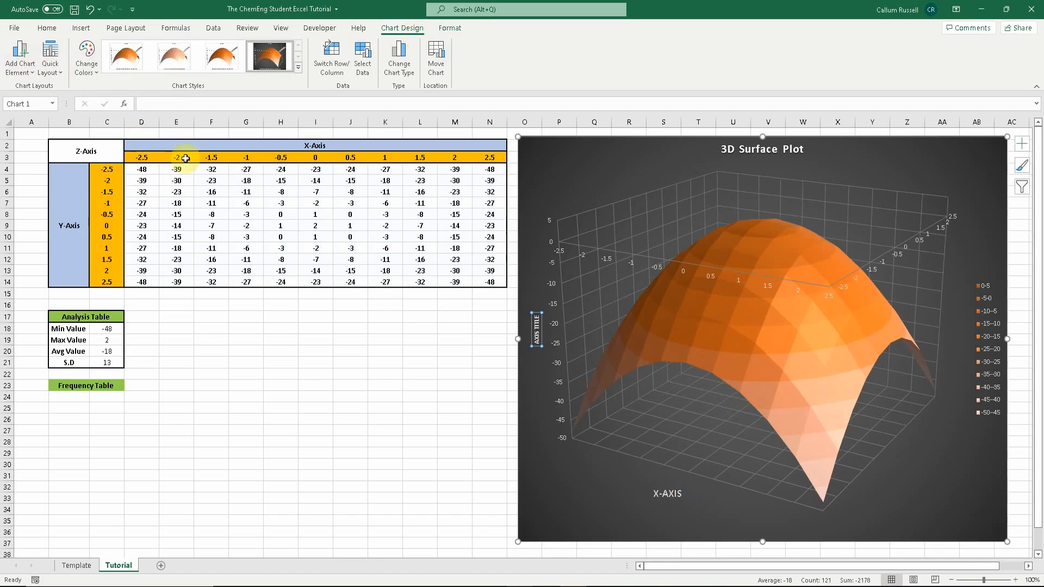
click(272, 106)
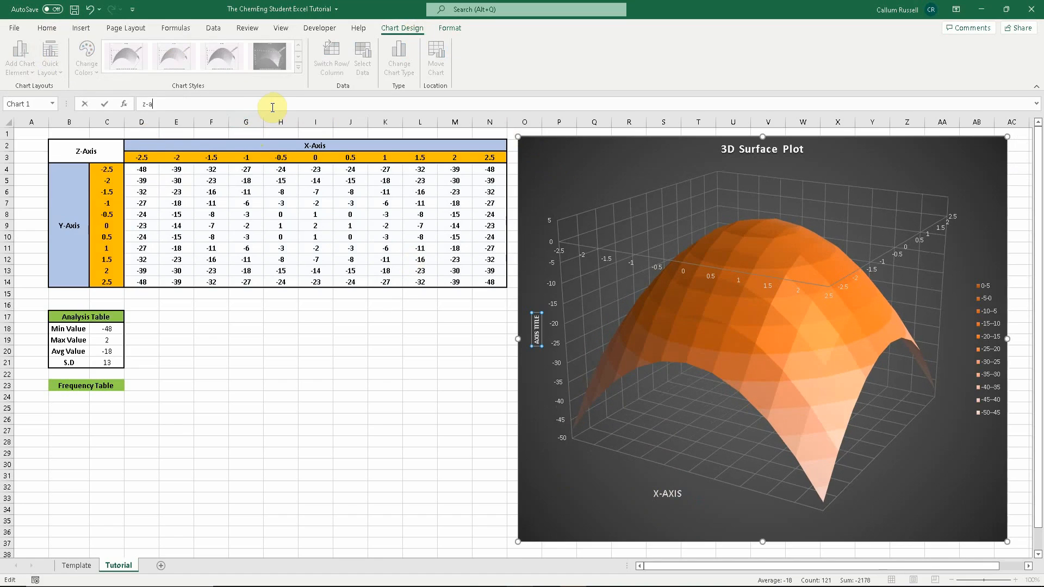
text(z-axis)
key(Return)
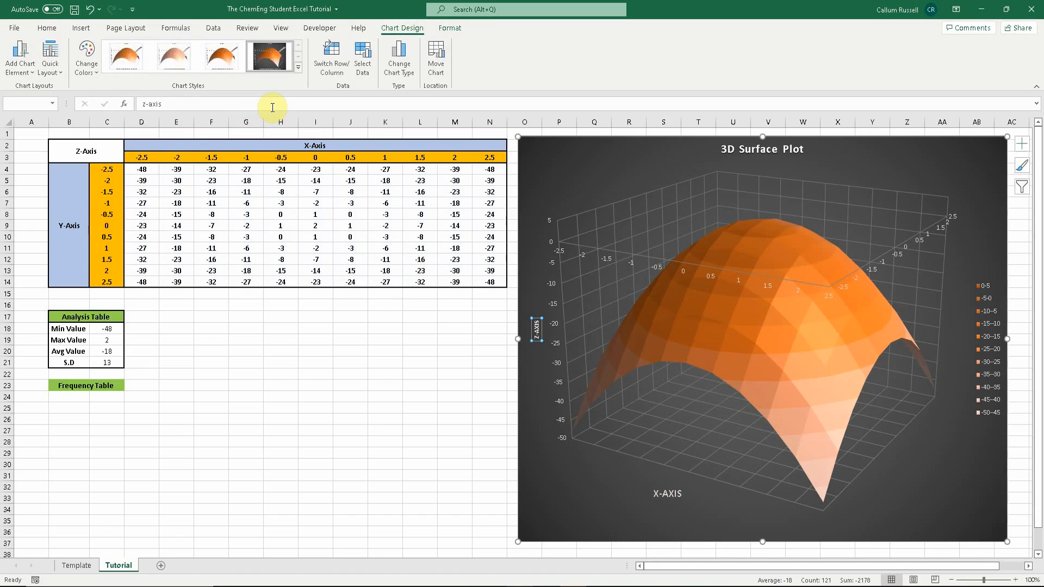
- Add a depth axis title to the surface plot and name it y-axis
click(24, 68)
mouse_move(39, 103)
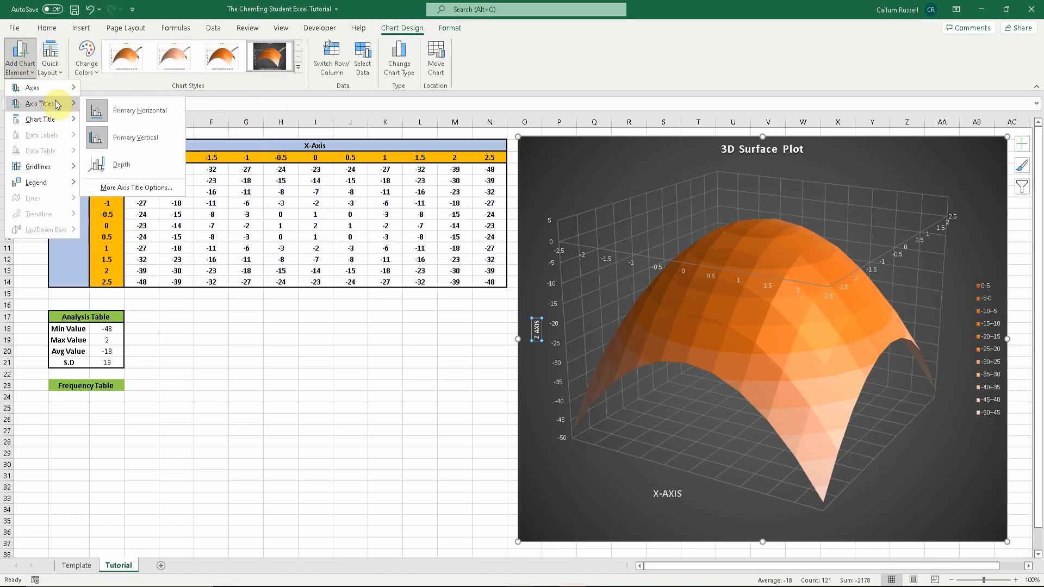
click(133, 166)
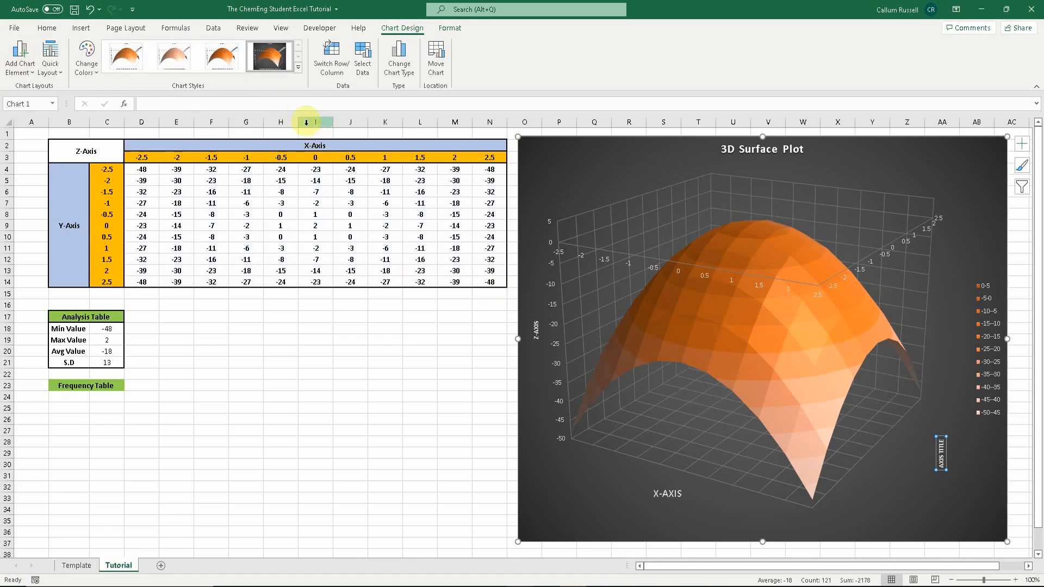
click(310, 110)
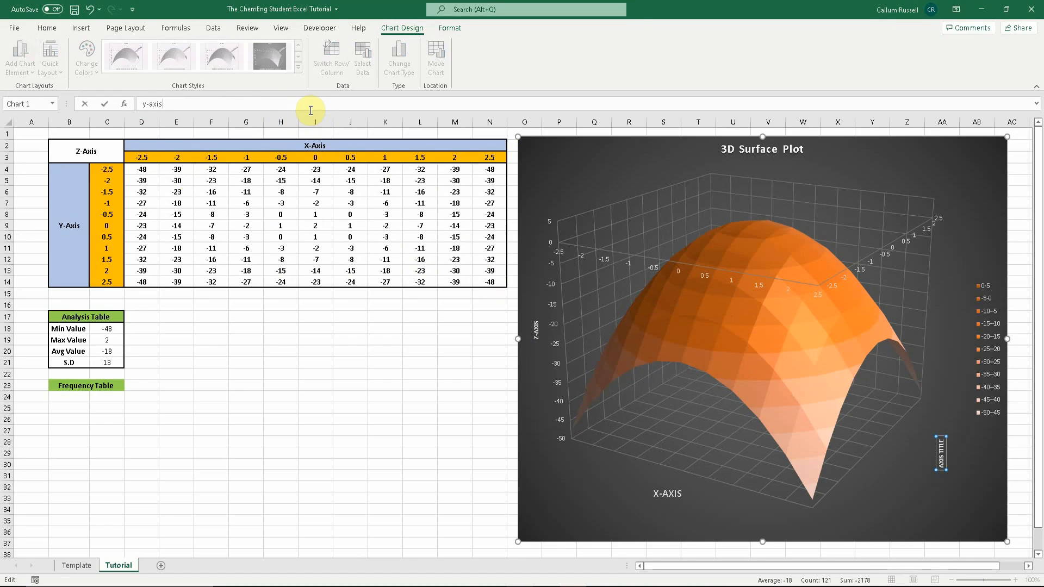
key(Return)
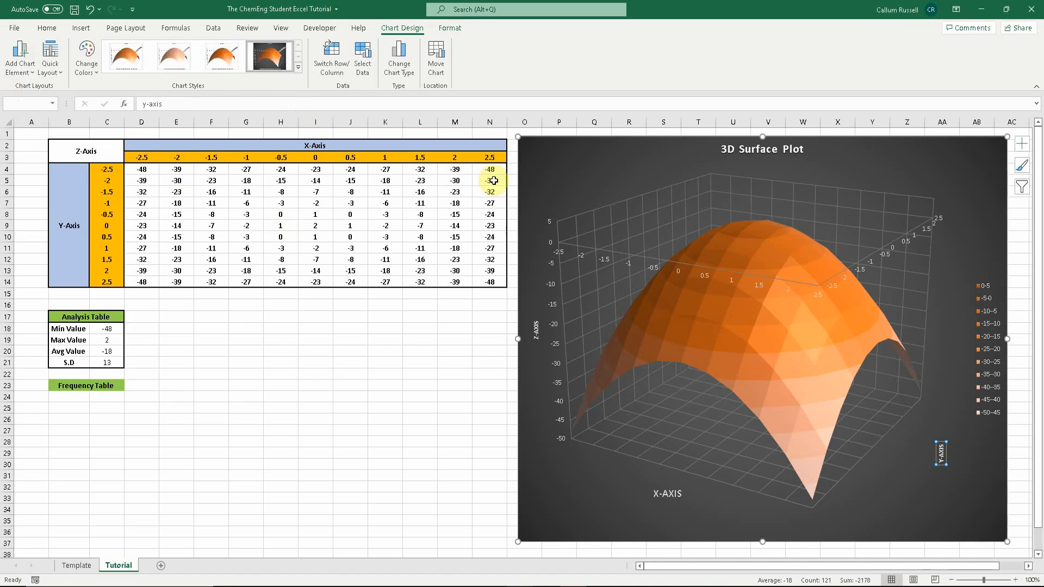
- Reposition the plot area, then move the surface chart slightly and narrow it from its left edge
click(549, 163)
drag(550, 163, 552, 159)
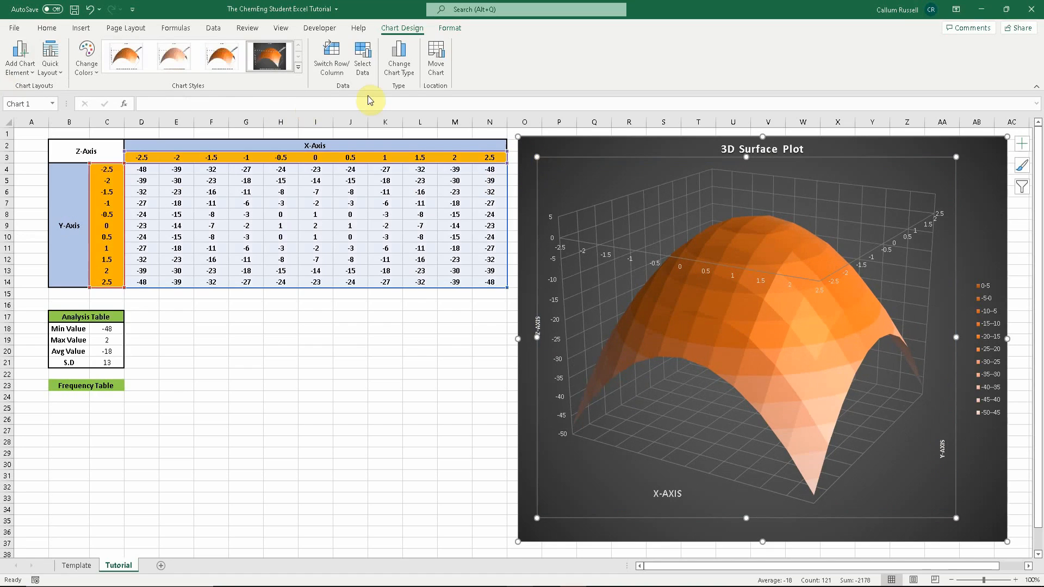
click(90, 9)
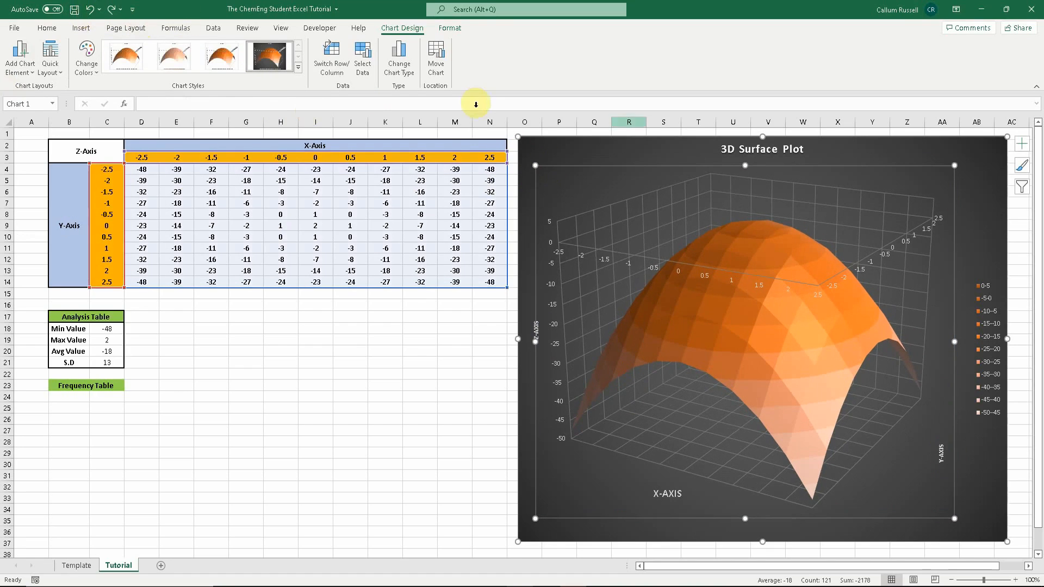
mouse_move(650, 142)
mouse_down()
mouse_move(660, 138)
mouse_move(656, 147)
mouse_up()
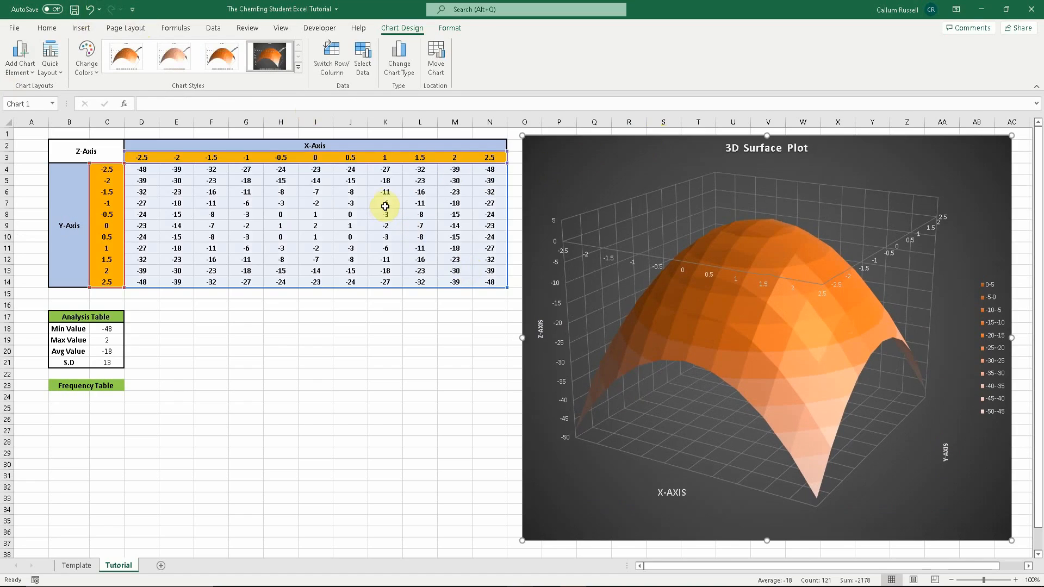
drag(548, 176, 582, 140)
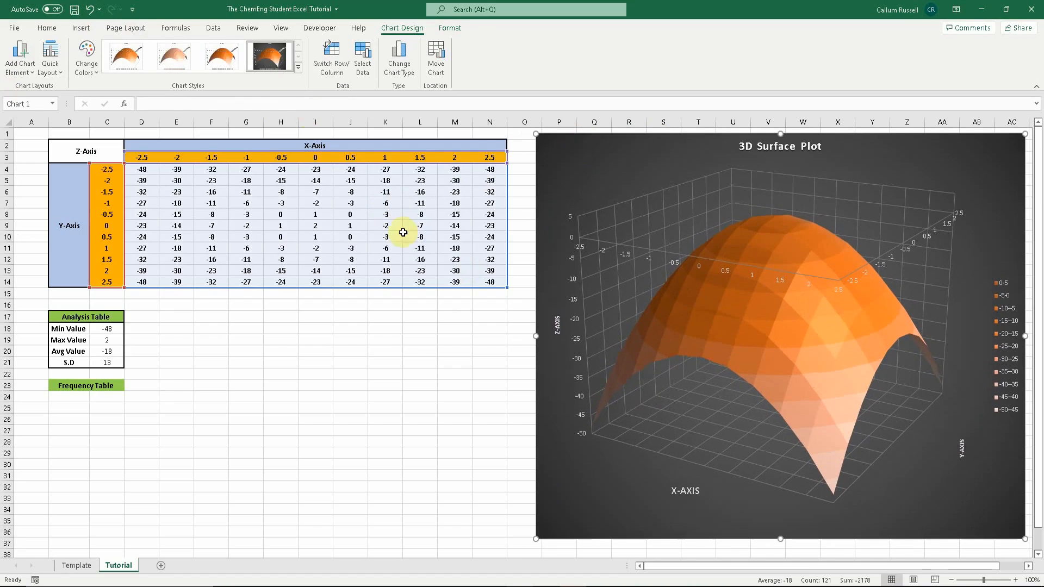
- Compare with the Template sheet and enter -50 in cell B24 under the Frequency Table heading
click(234, 383)
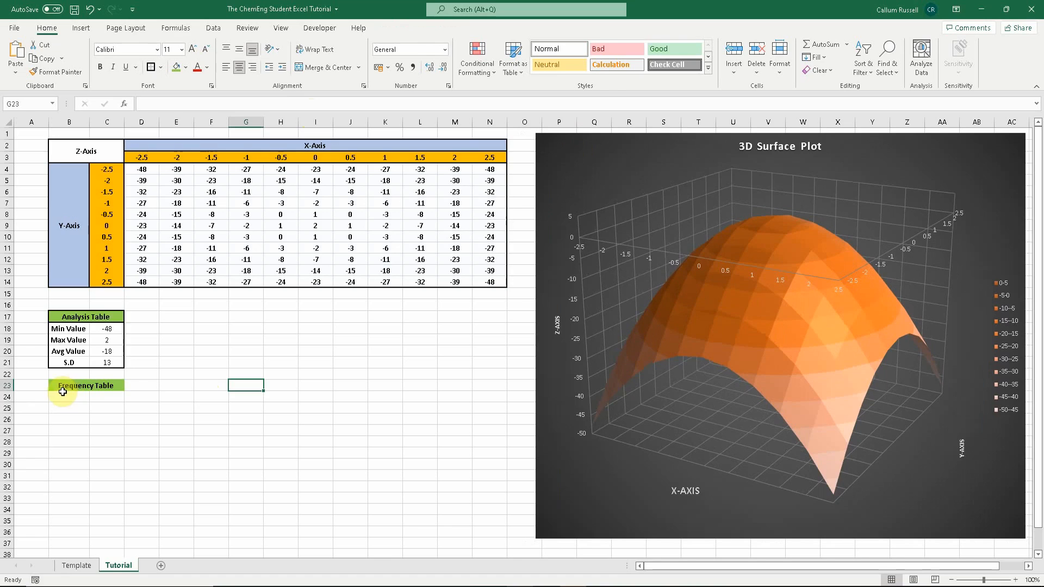
click(80, 567)
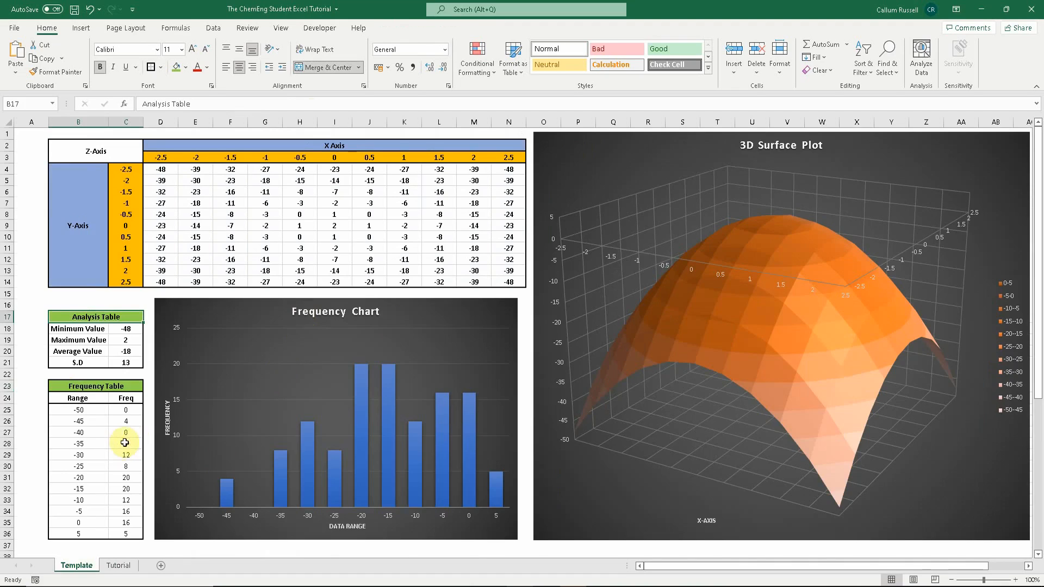
click(109, 567)
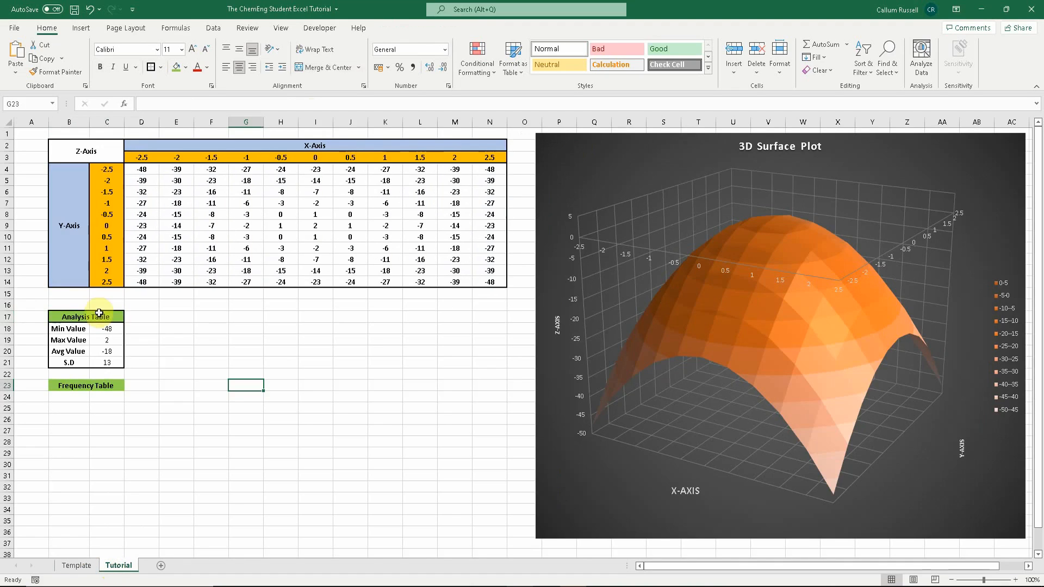
click(70, 395)
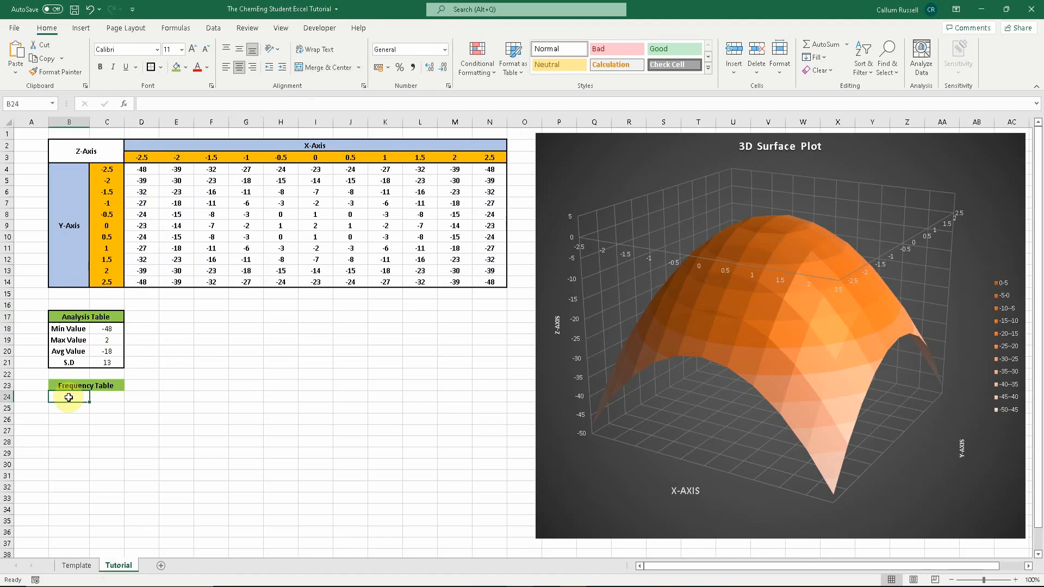
text(-50)
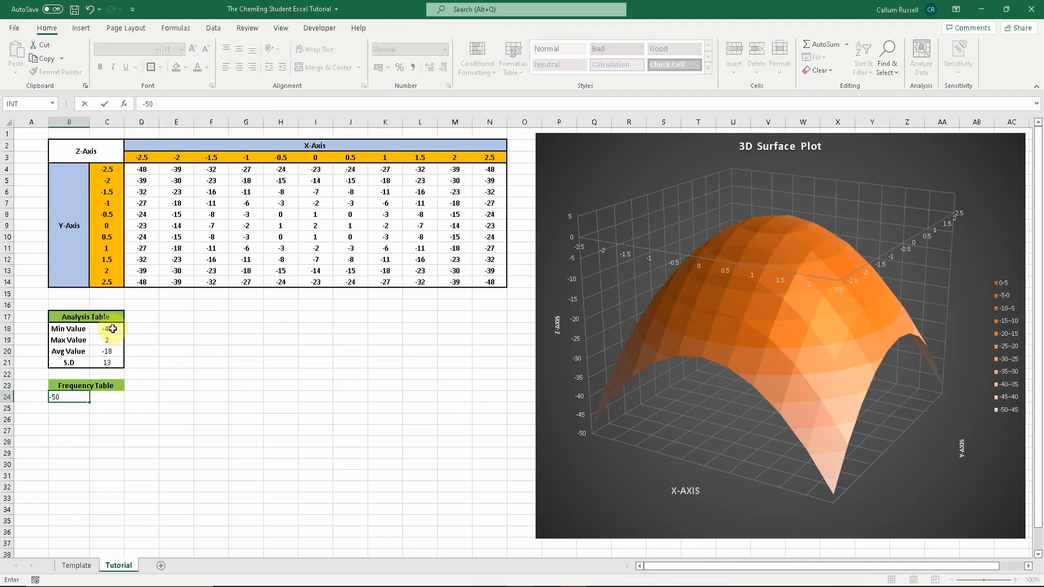
key(Return)
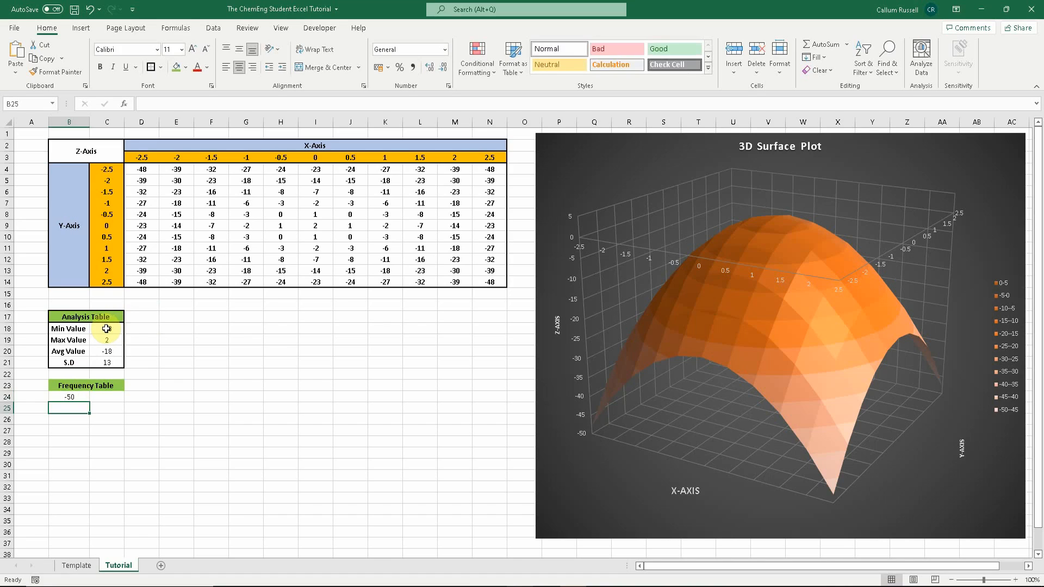
- Check the Template sheet, then enter the headers Range in B24 and Freq in C24
click(73, 566)
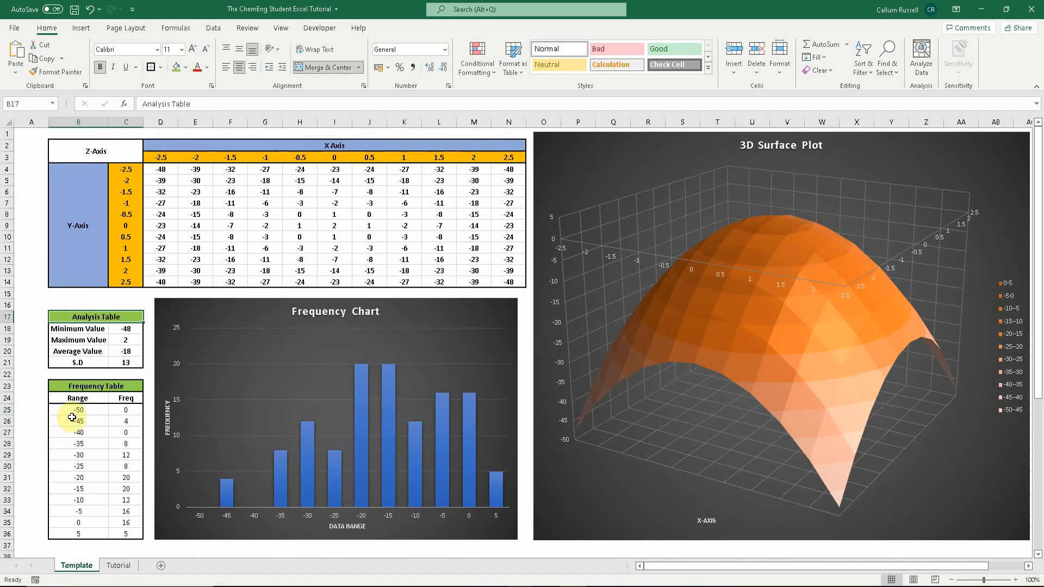
click(113, 566)
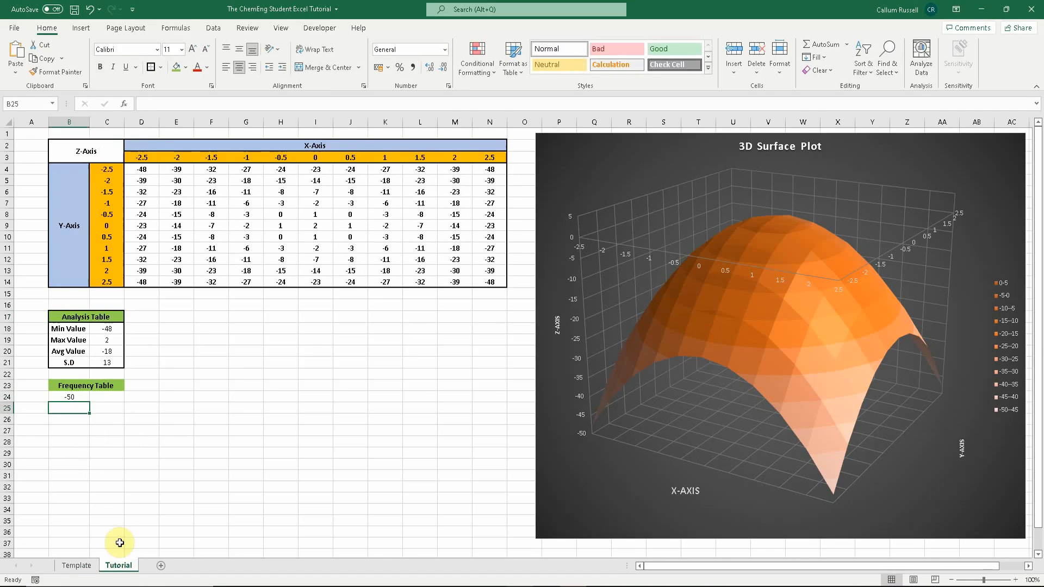
click(78, 397)
text(Rang)
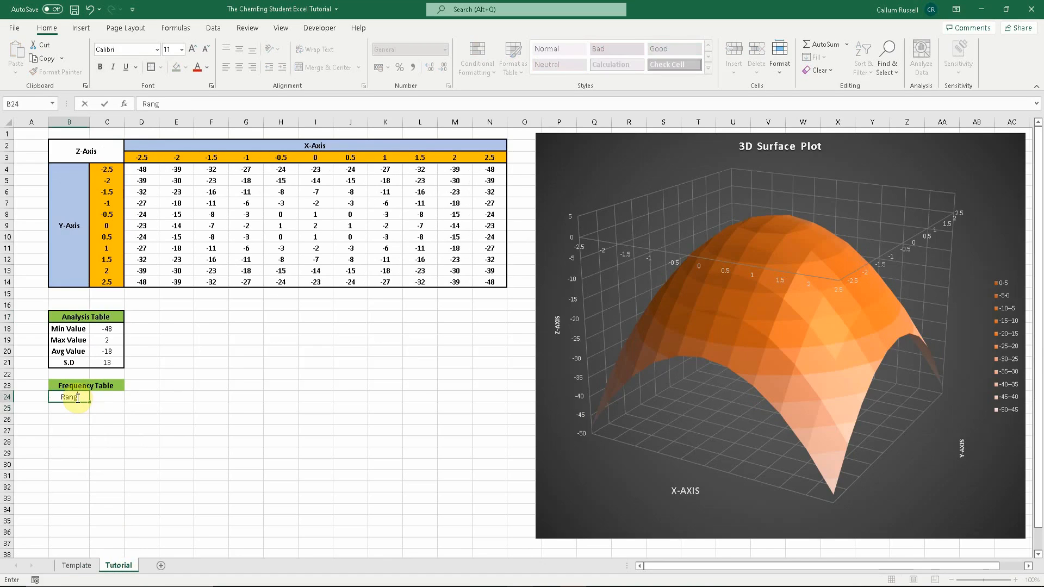
text(e)
key(Tab)
text(Re)
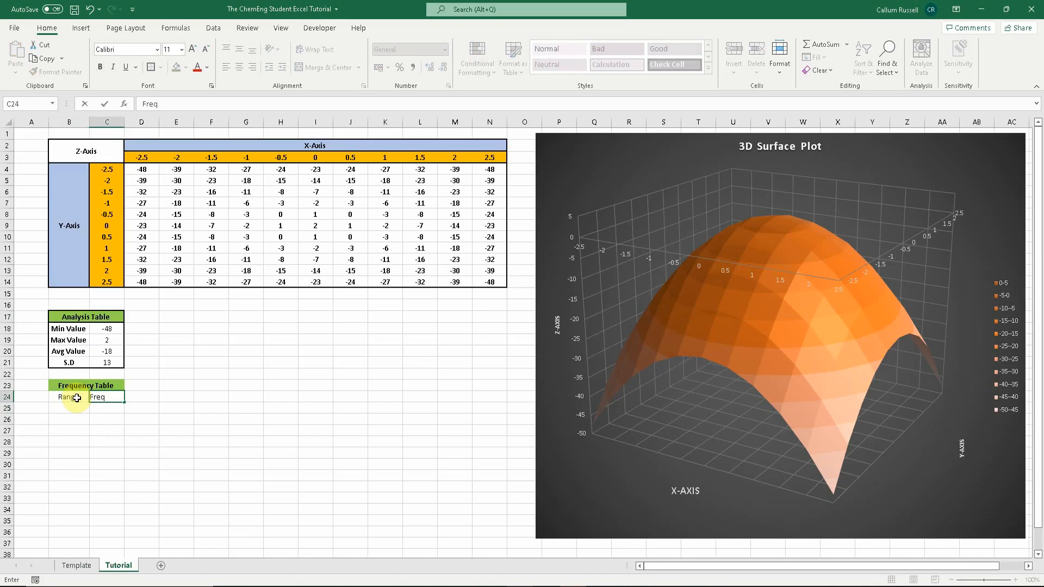
- Make the Range and Freq headers bold
click(76, 398)
drag(75, 398, 95, 397)
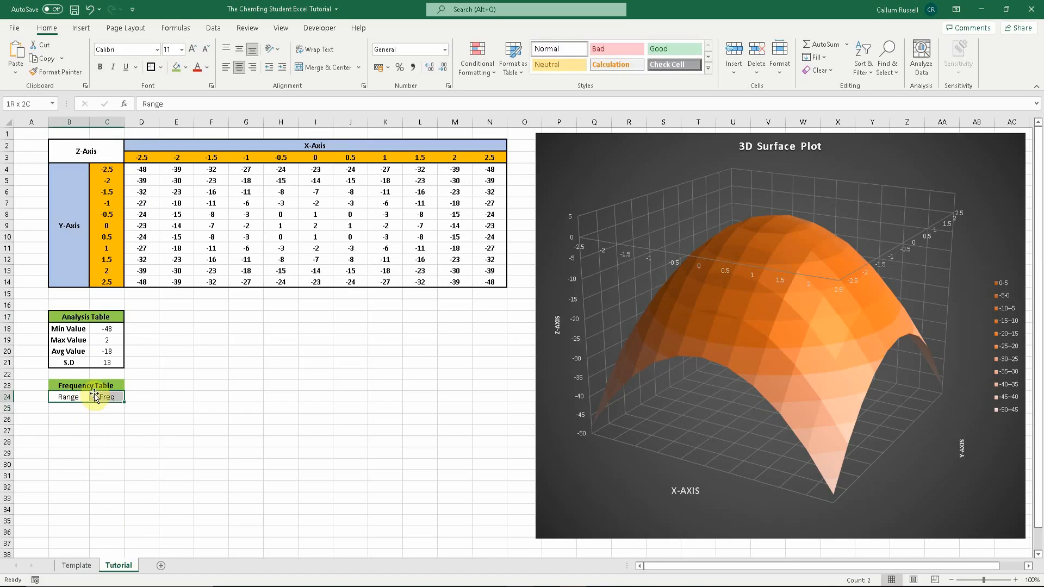
click(100, 66)
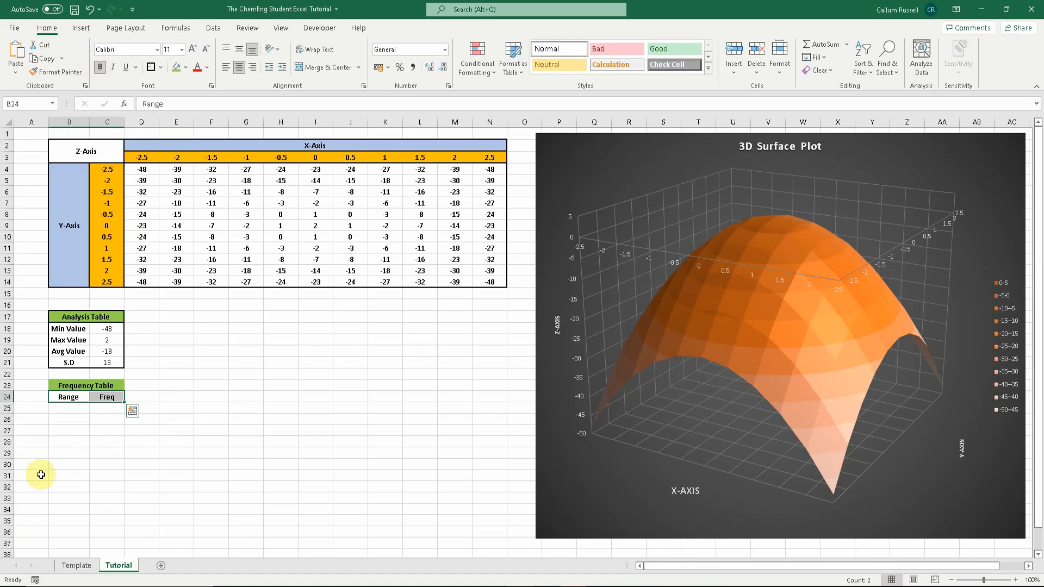
- Enter the range values -50, -45 and -40 in cells B25 to B27, checking the Template sheet for reference
click(78, 409)
text(-50)
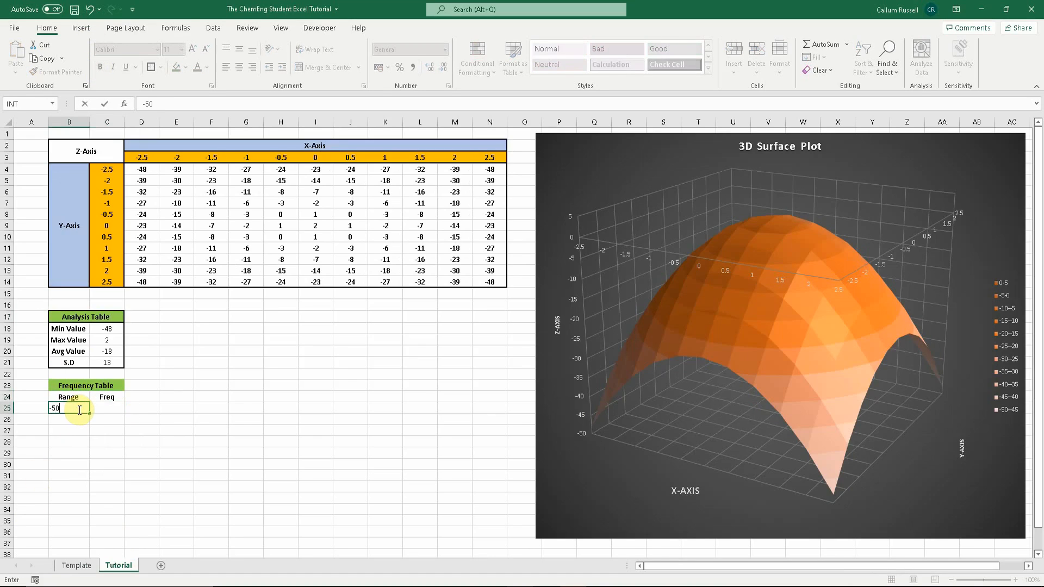
key(Return)
click(77, 566)
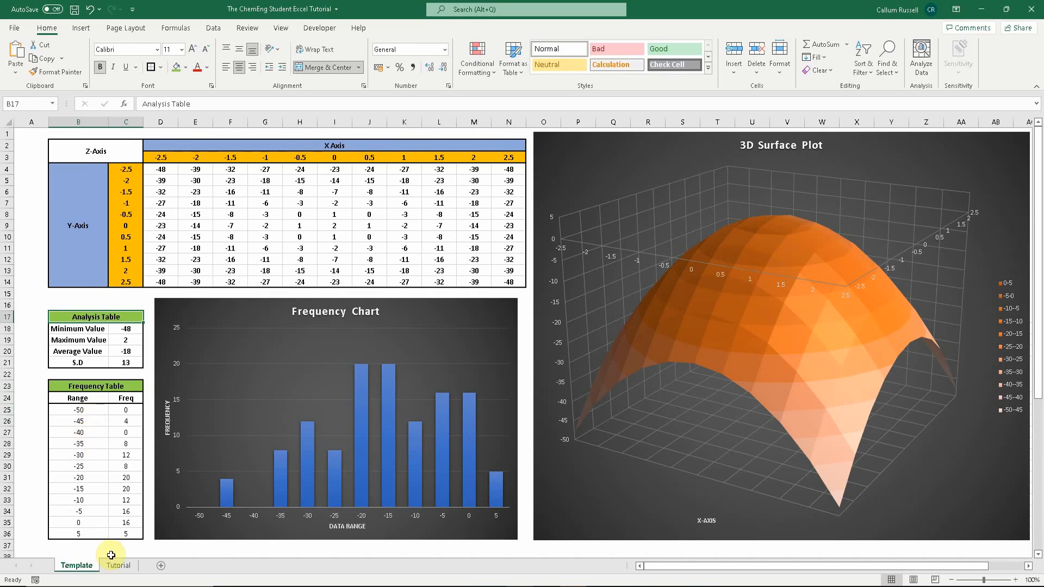
click(121, 563)
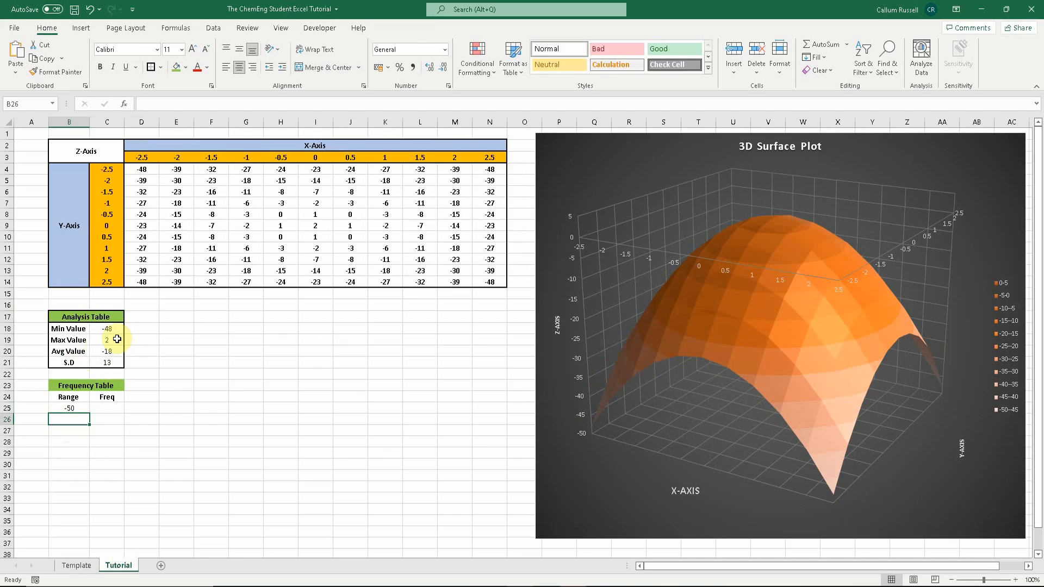
text(-45)
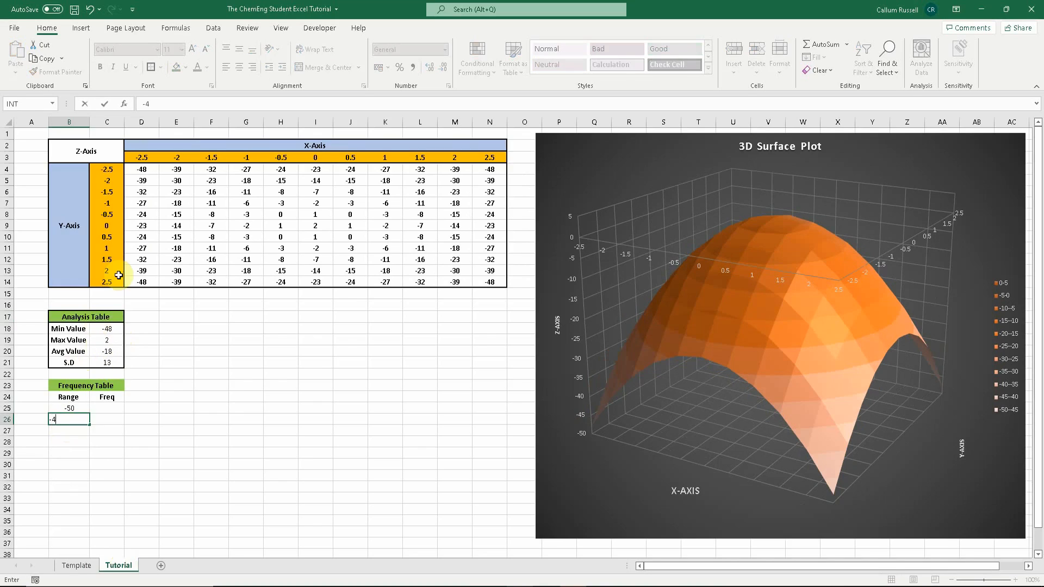
key(Return)
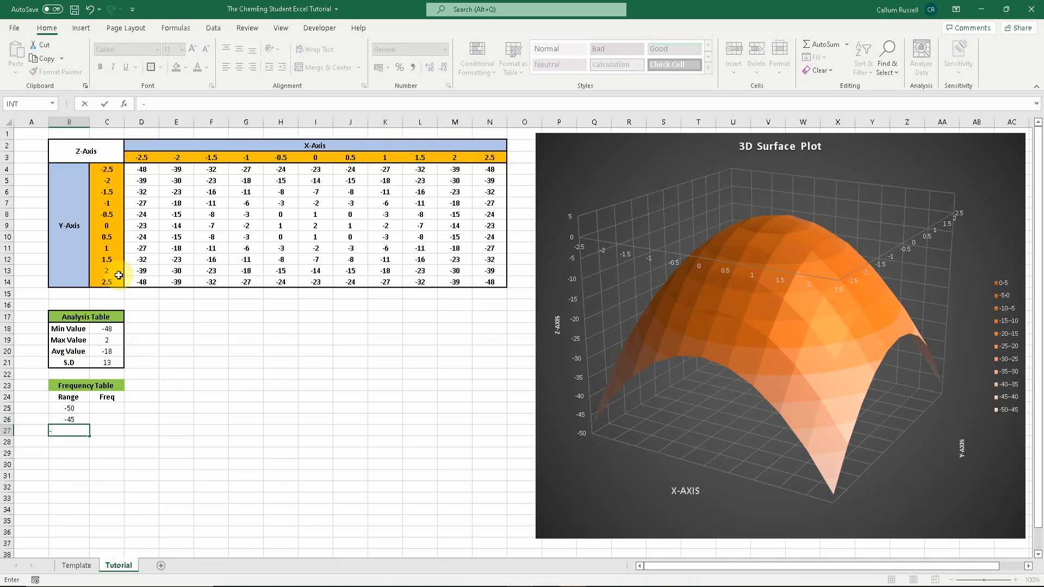
text(-40)
key(Return)
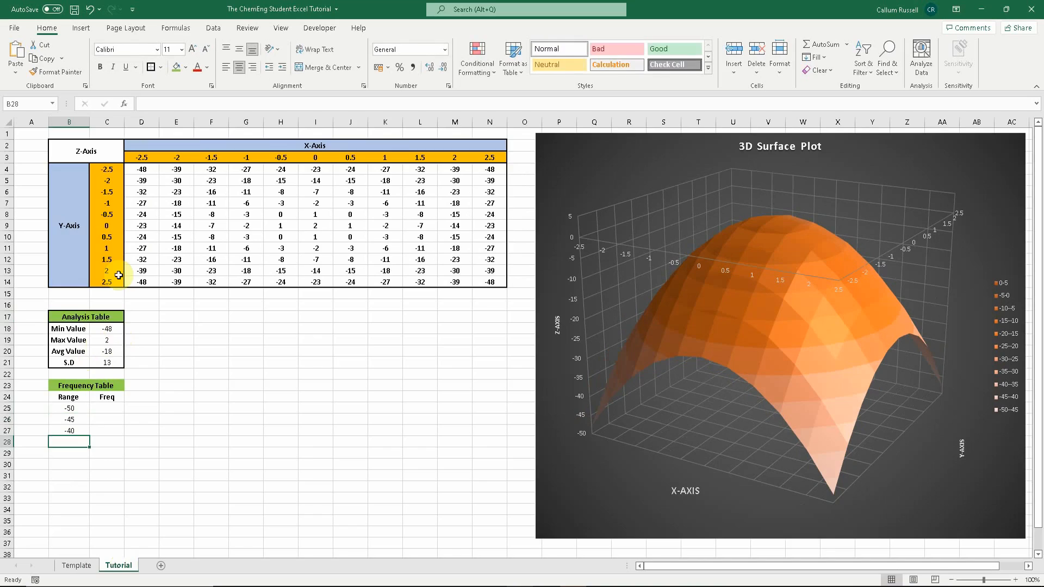
- Extend the range series down to 5 in B36 and center the range values B25:B36
drag(69, 407, 89, 537)
click(112, 521)
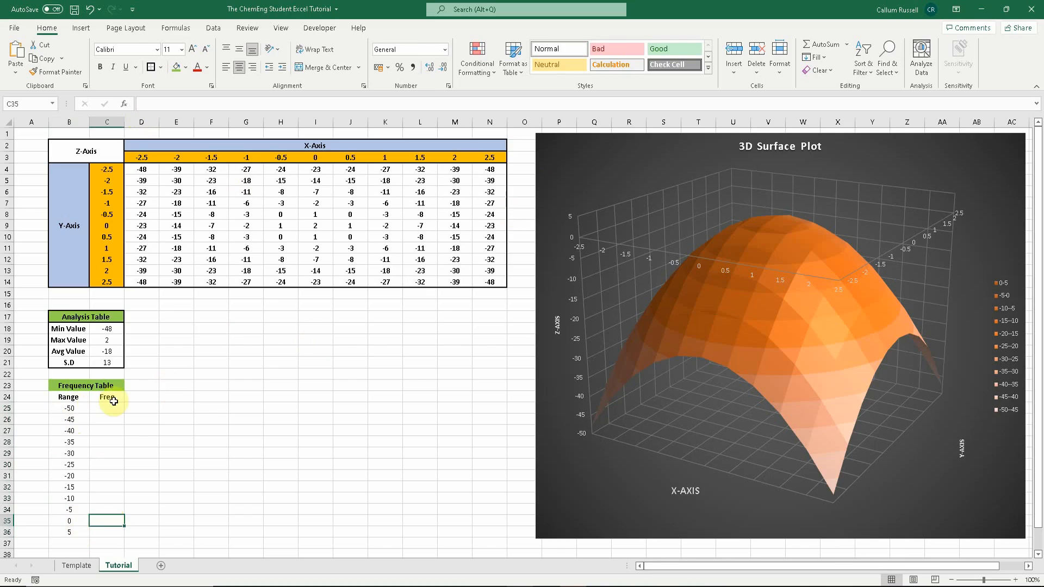
drag(69, 408, 58, 532)
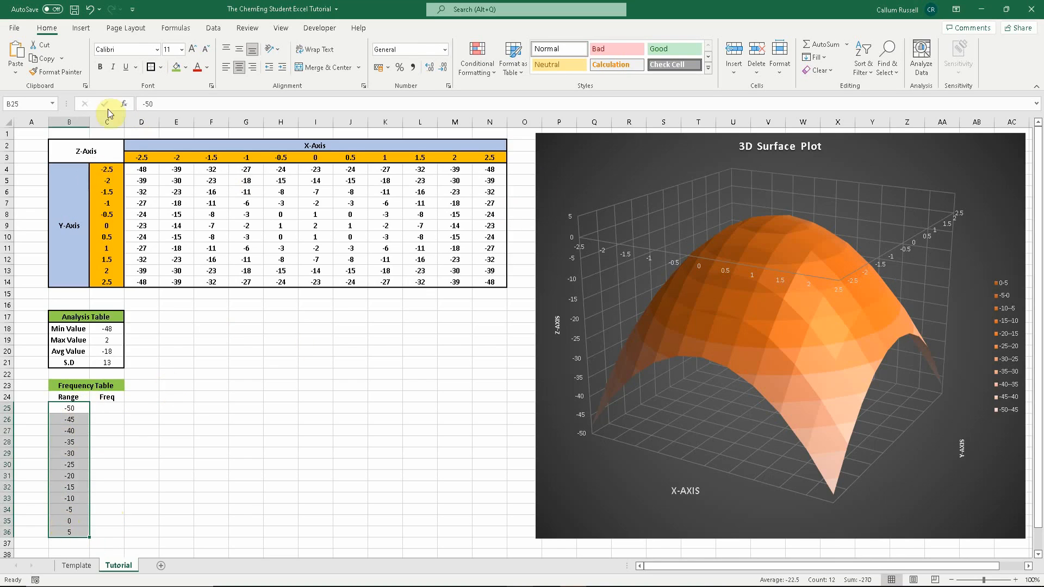
click(100, 67)
click(114, 373)
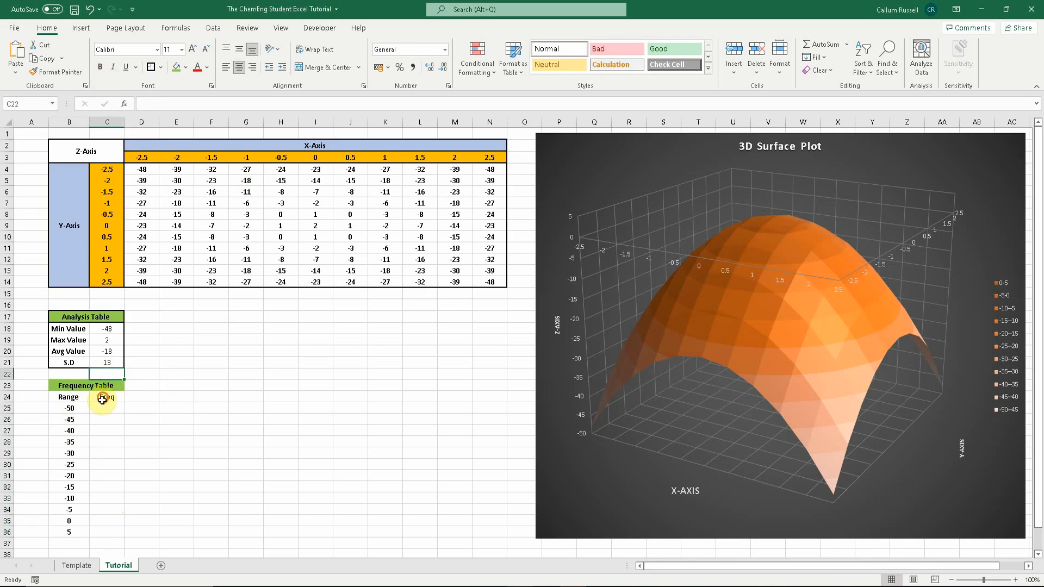
- Add a bottom border under the Range and Freq header cells
drag(103, 399, 64, 397)
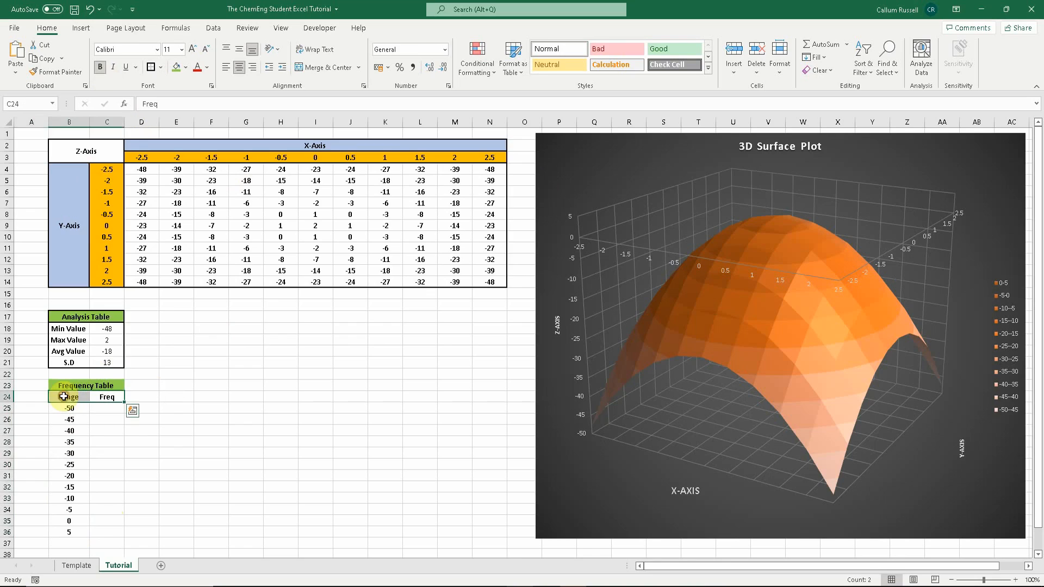
click(151, 67)
click(117, 352)
- In C25, start a FREQUENCY formula using the Z-value grid D4:N14 as its data array
click(105, 412)
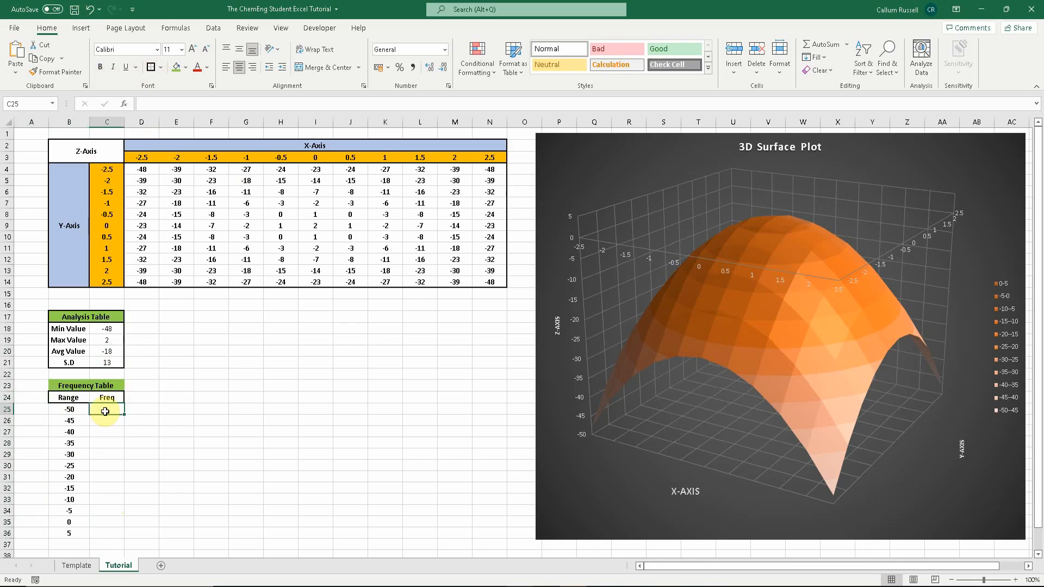
text(=)
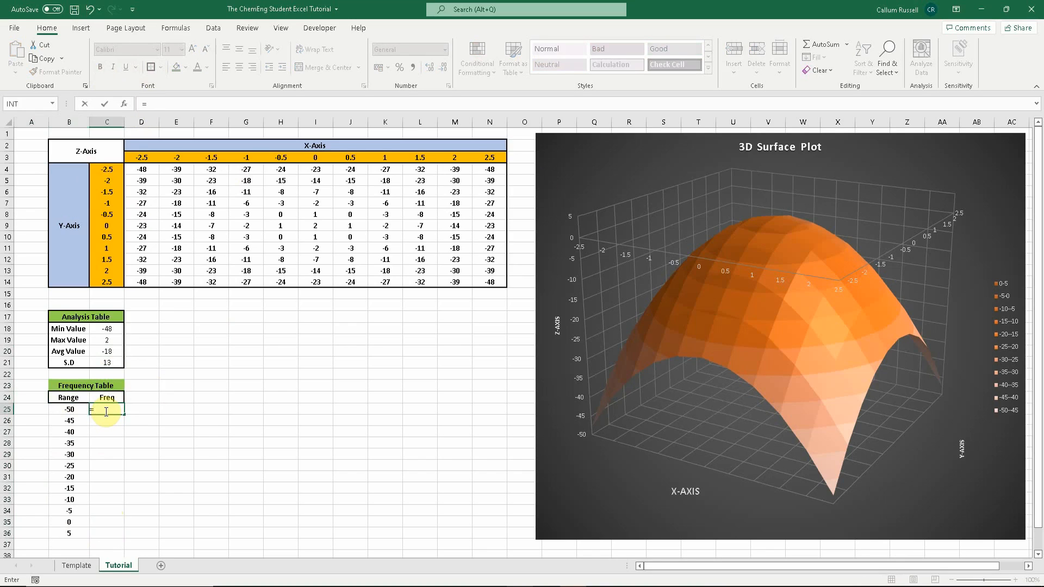
text(frequency)
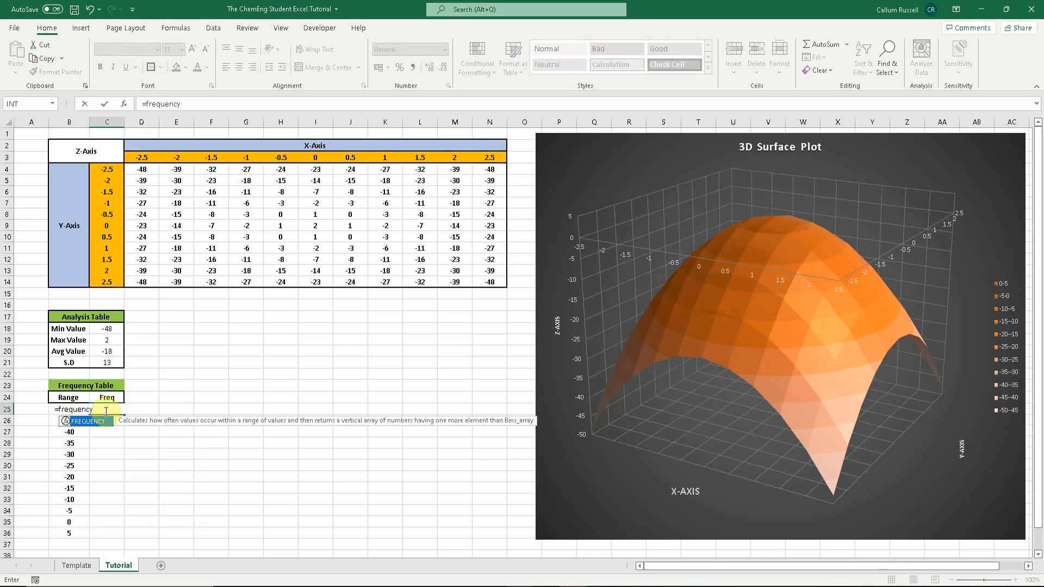
text(()
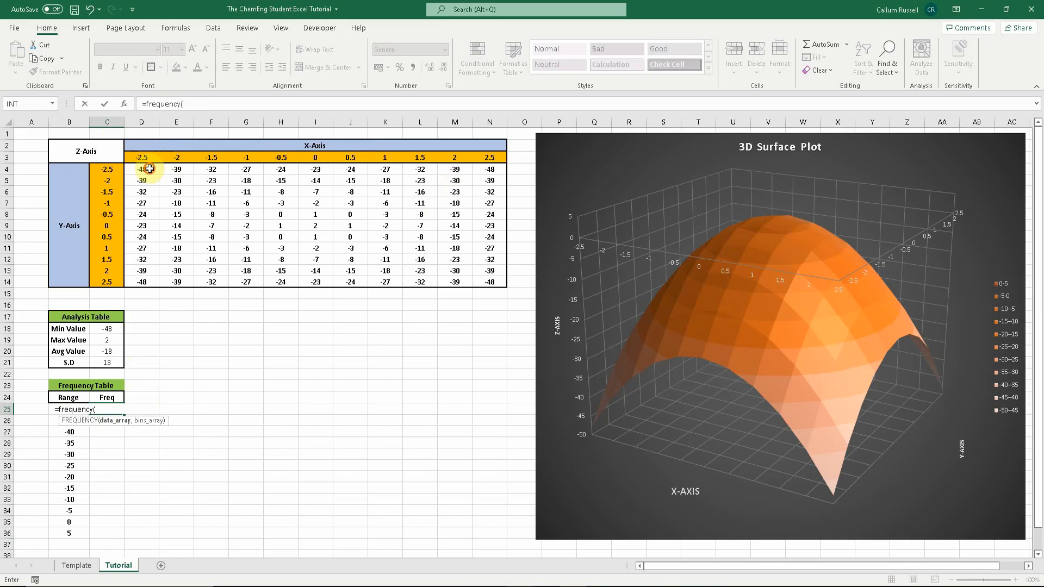
drag(145, 168, 489, 277)
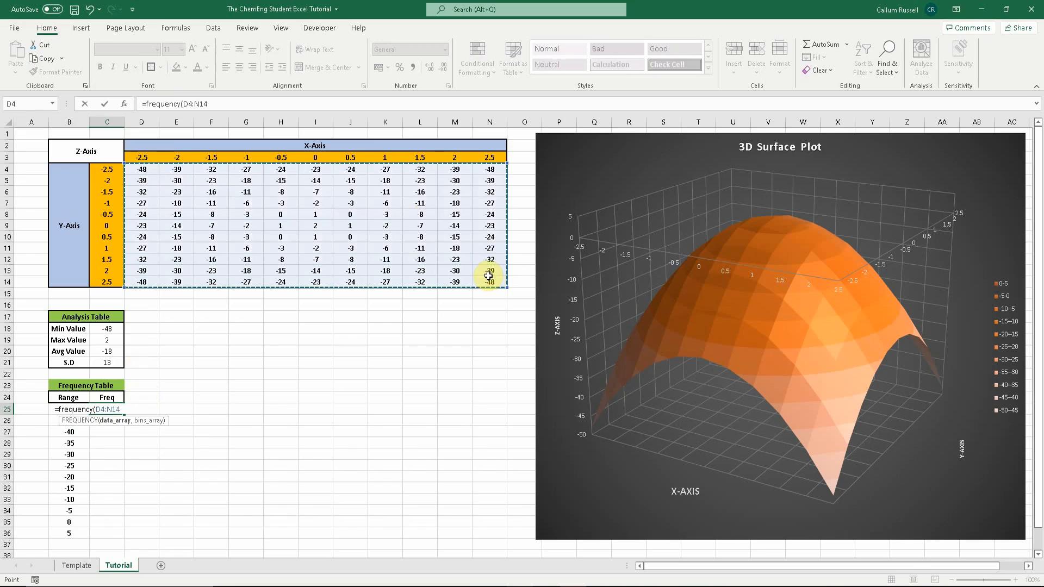
text(,)
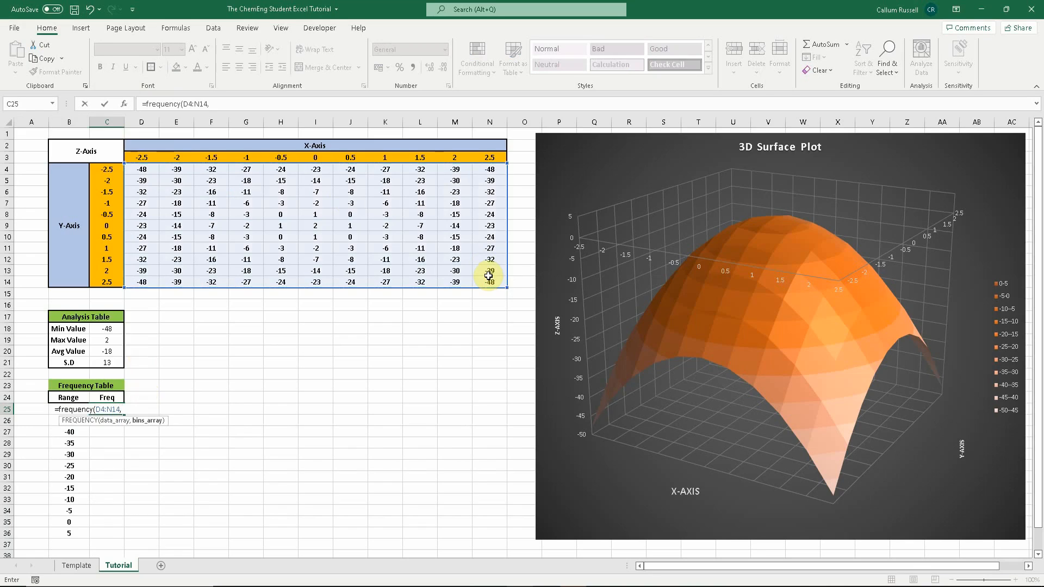
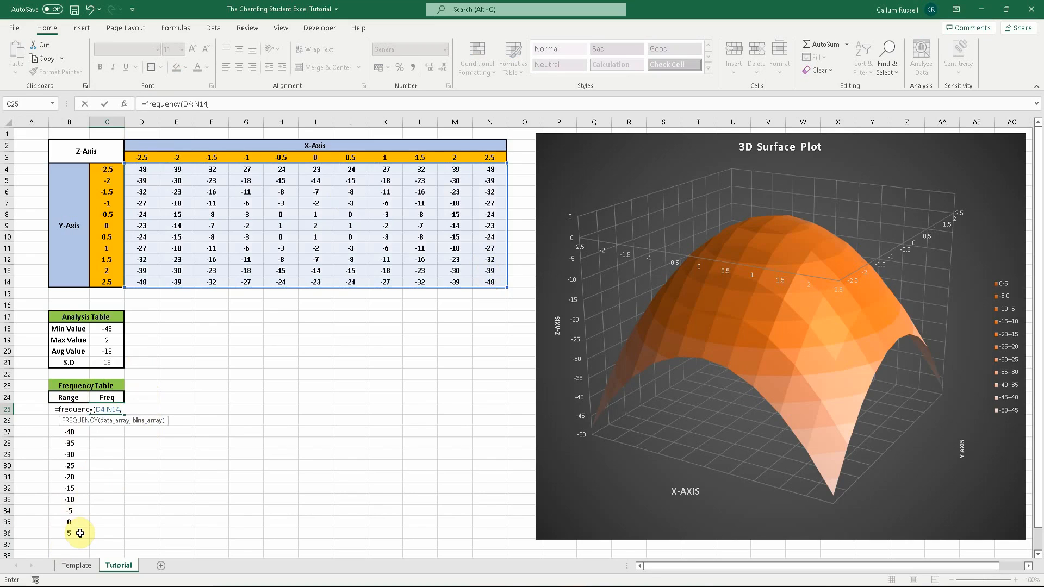
- Complete the FREQUENCY formula in C25 using the range values B25:B35 as the bins array
click(79, 522)
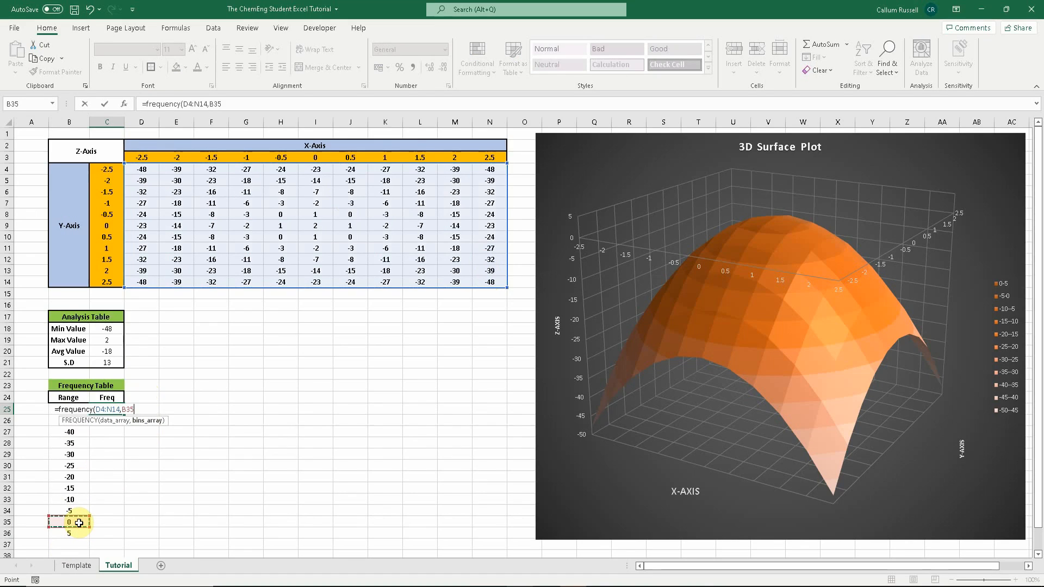
drag(78, 523, 66, 410)
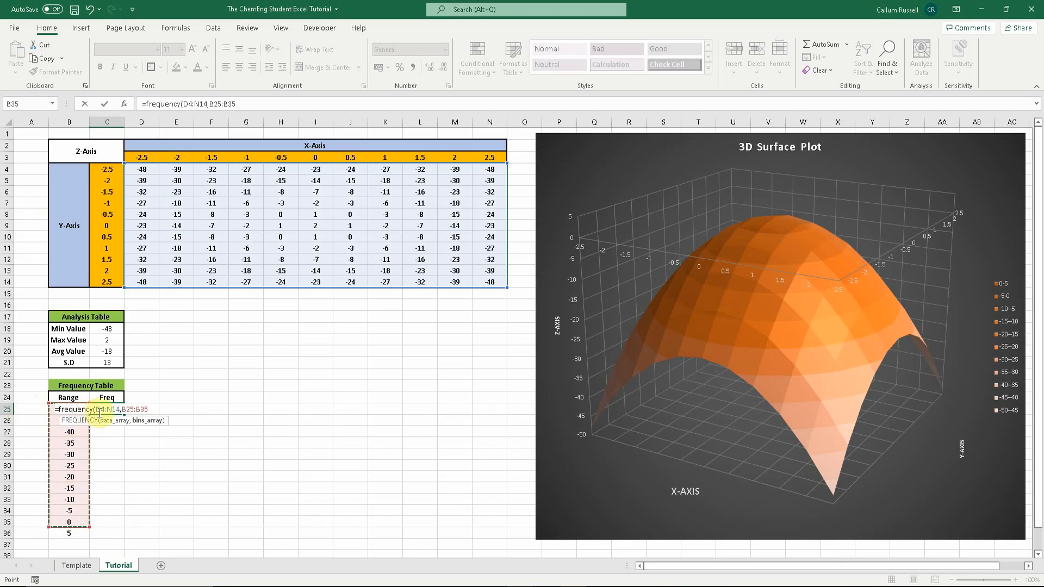
key(Return)
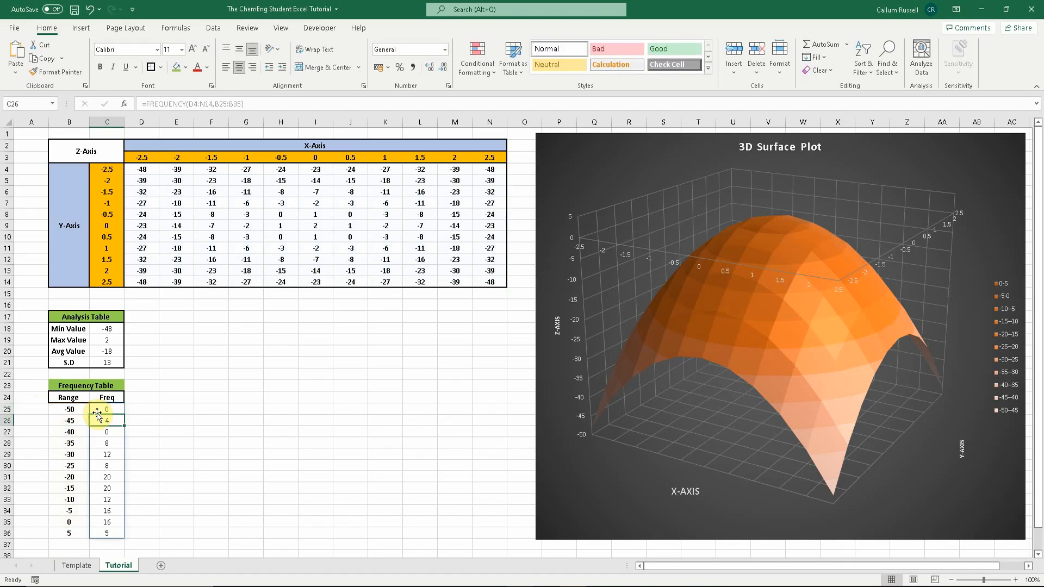
- Add an outside border around the frequency table values B25:C36
click(171, 435)
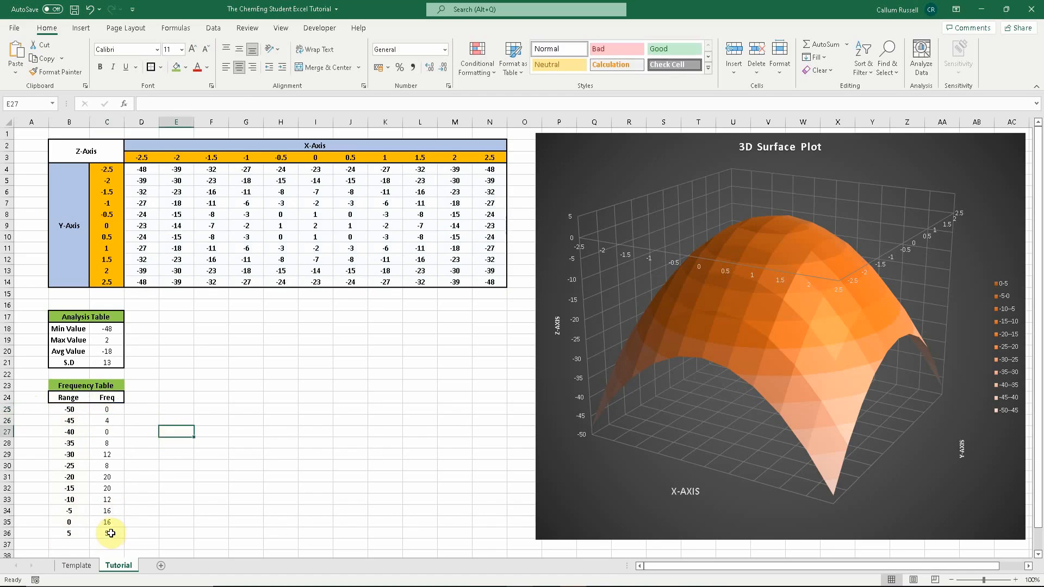
drag(115, 530, 69, 409)
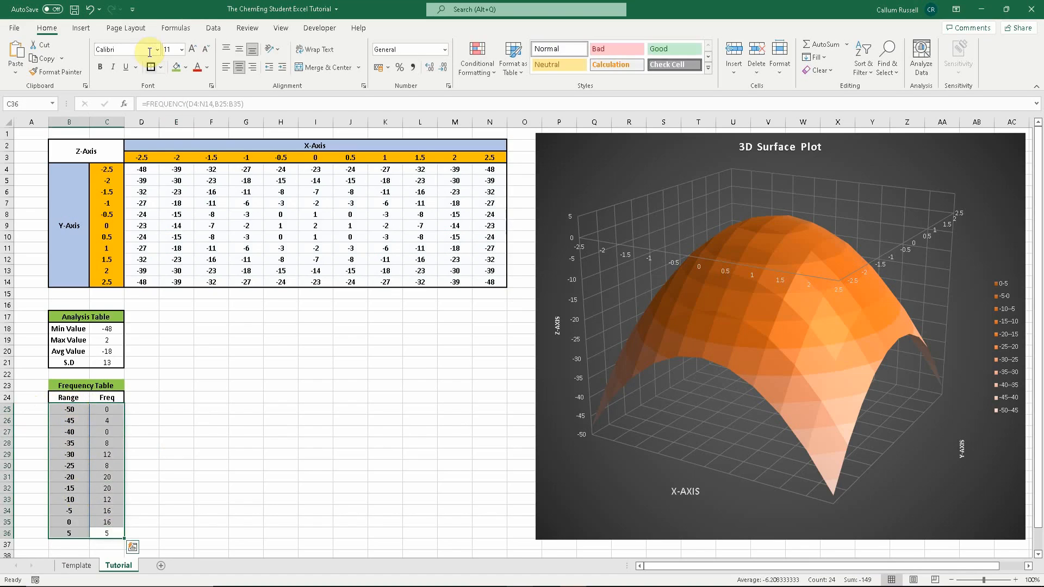
click(168, 386)
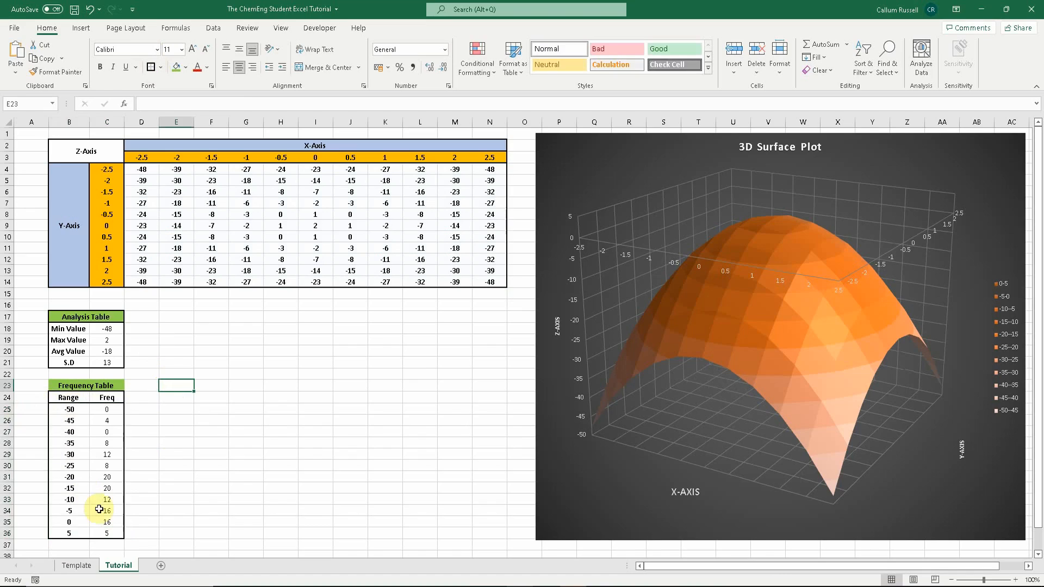
- Insert a clustered column chart from the frequency table range B25:C36
drag(115, 532, 67, 414)
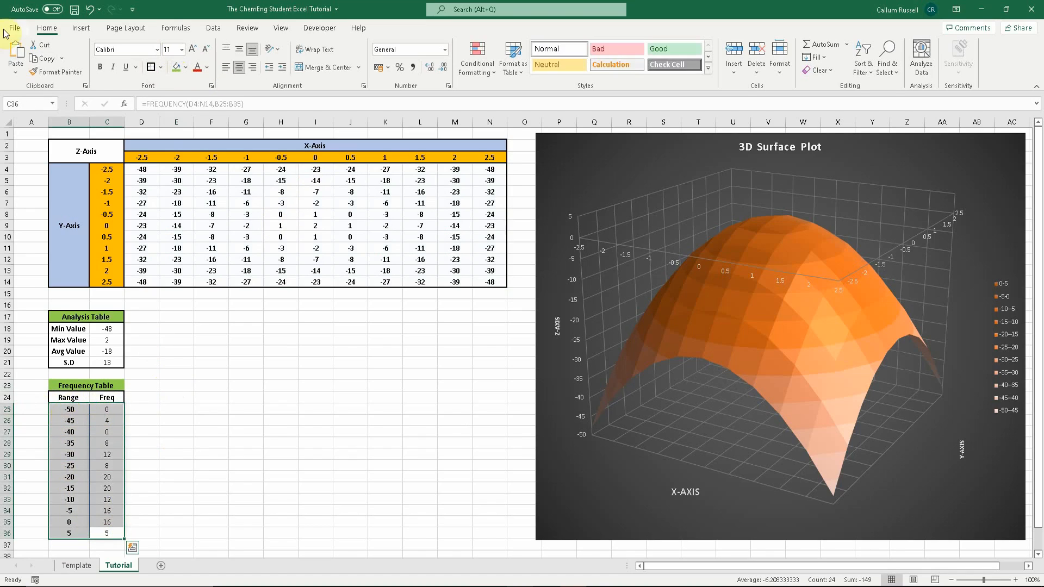
click(80, 27)
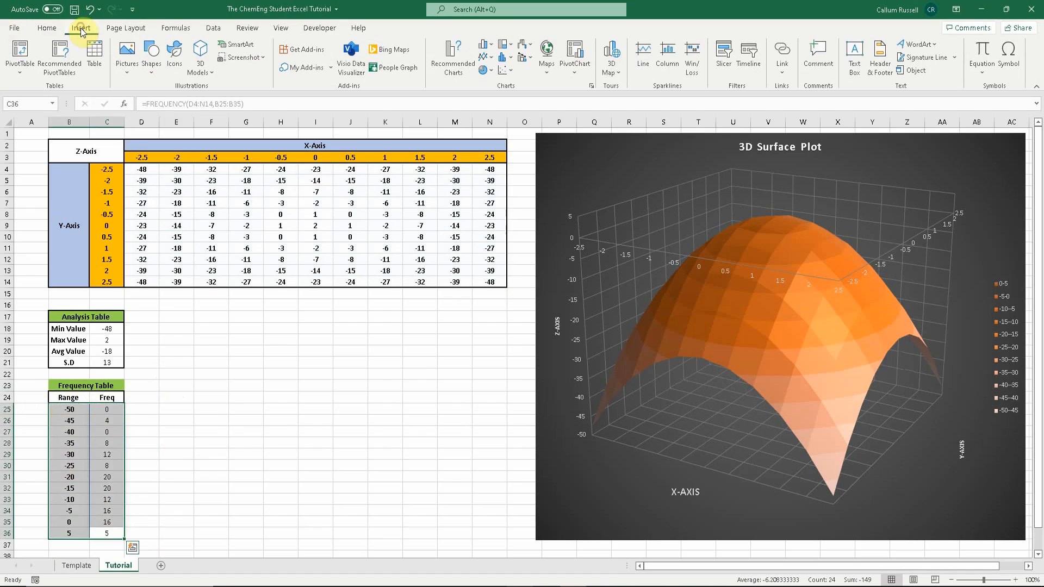
click(591, 86)
click(439, 150)
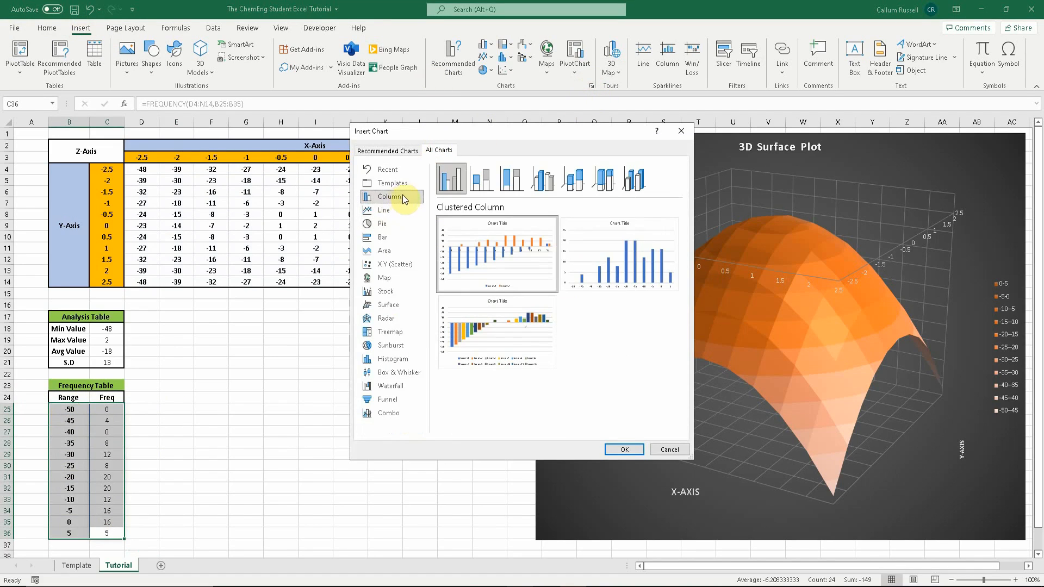
mouse_move(639, 280)
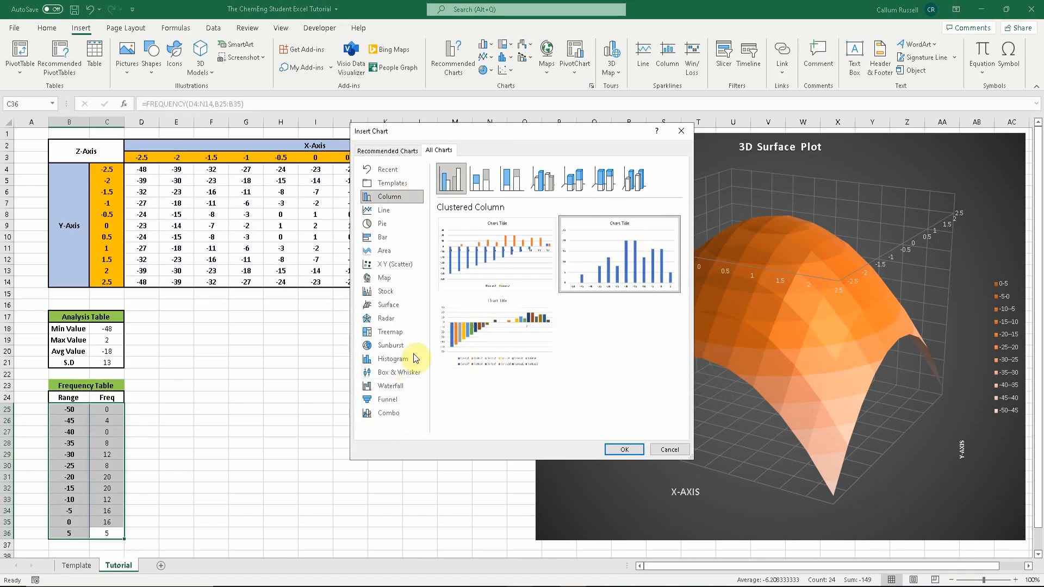
click(623, 450)
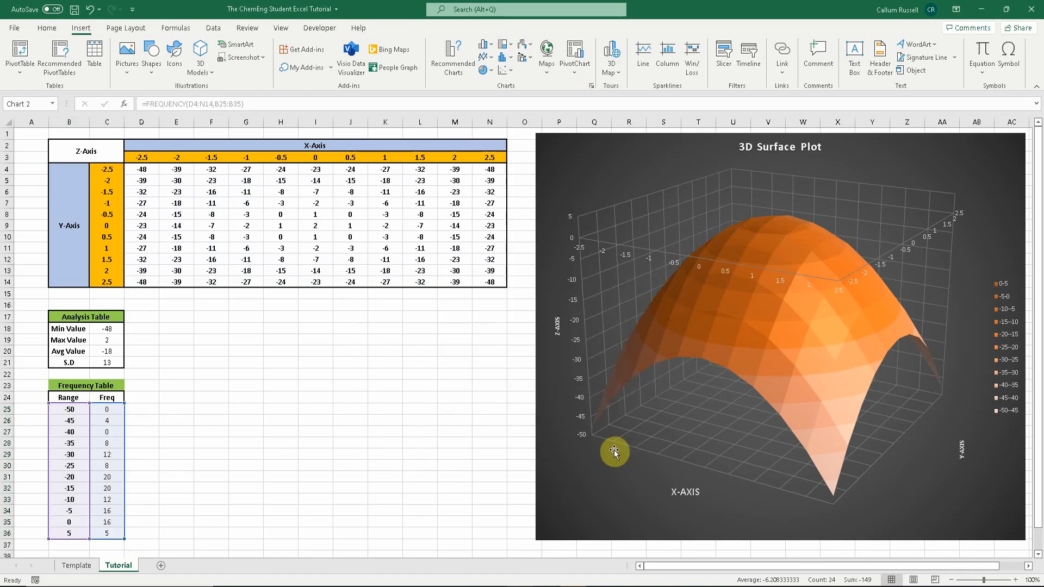
- Move and resize the new chart to sit below the Z-value grid, spanning roughly columns B to O and rows 16 to 37
drag(597, 277, 350, 334)
drag(411, 472, 518, 551)
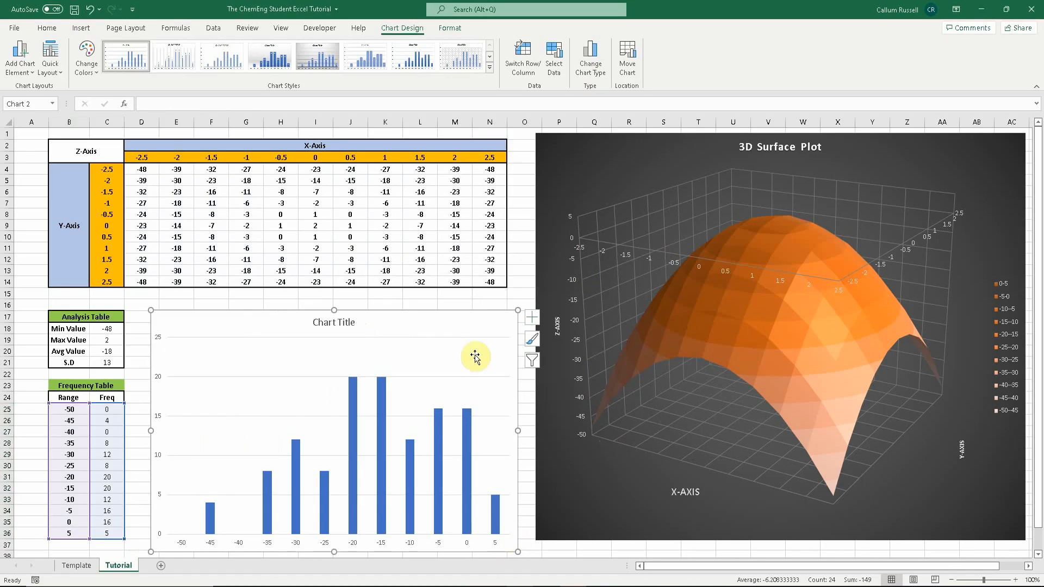
drag(448, 325, 435, 309)
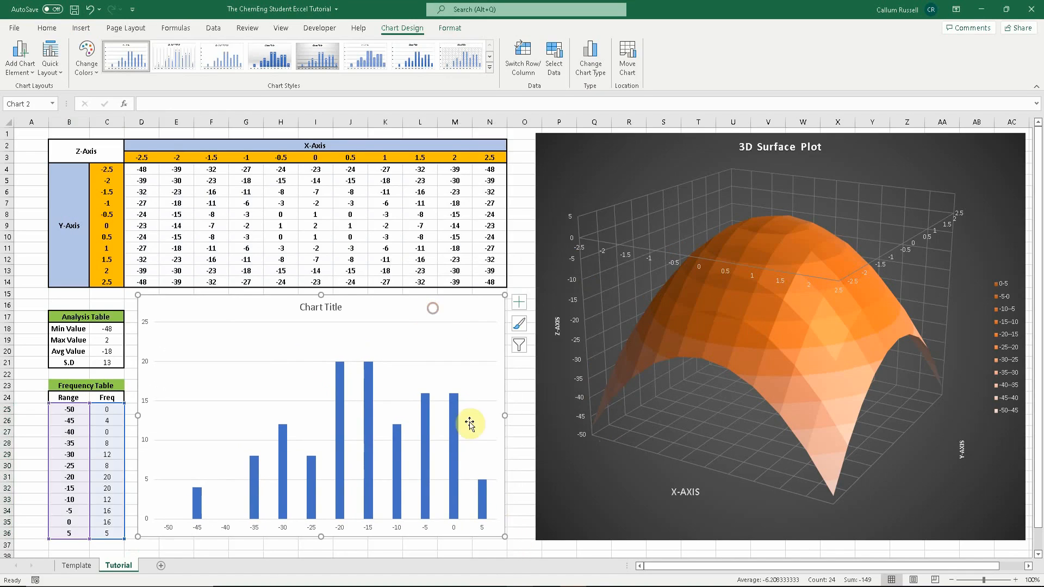
drag(505, 537, 518, 547)
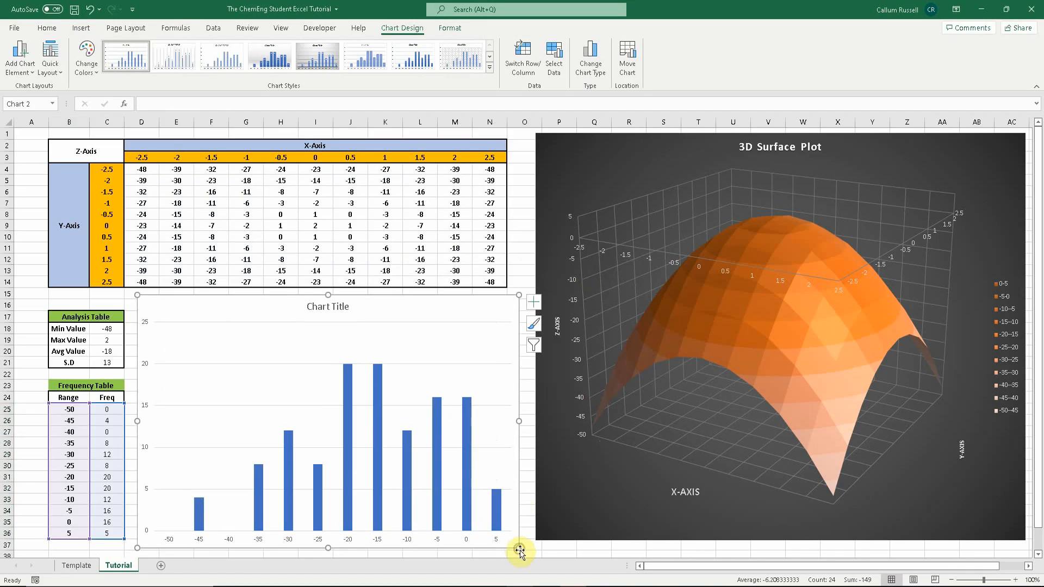
- Apply a dark chart style with data labels to the frequency chart
click(310, 55)
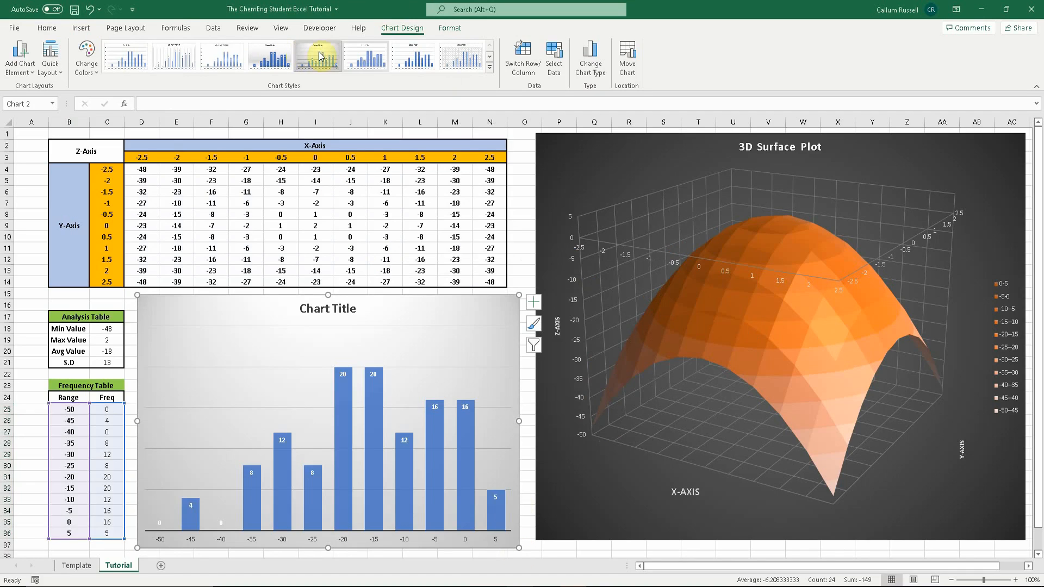
click(489, 67)
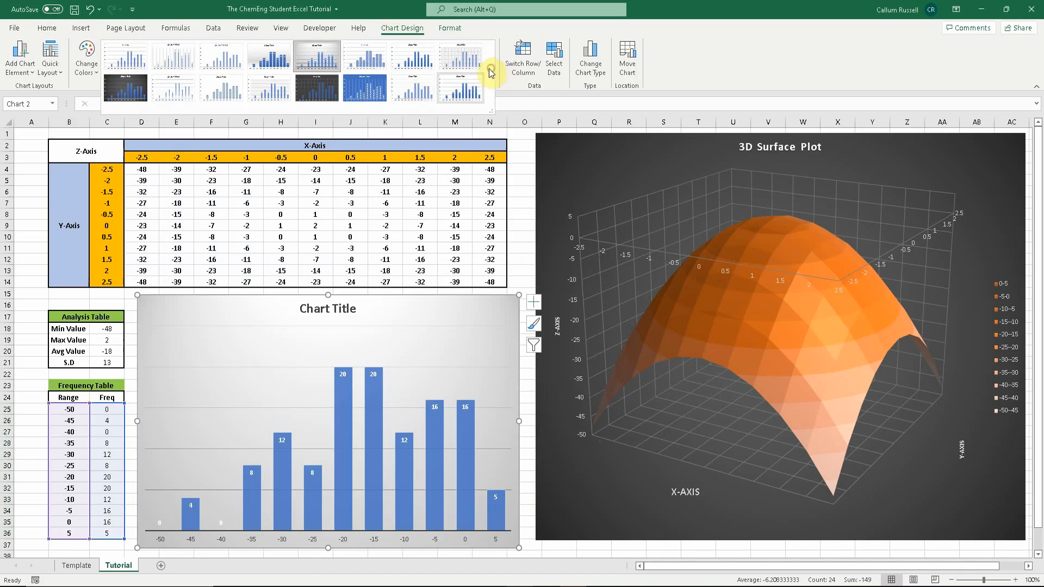
click(134, 91)
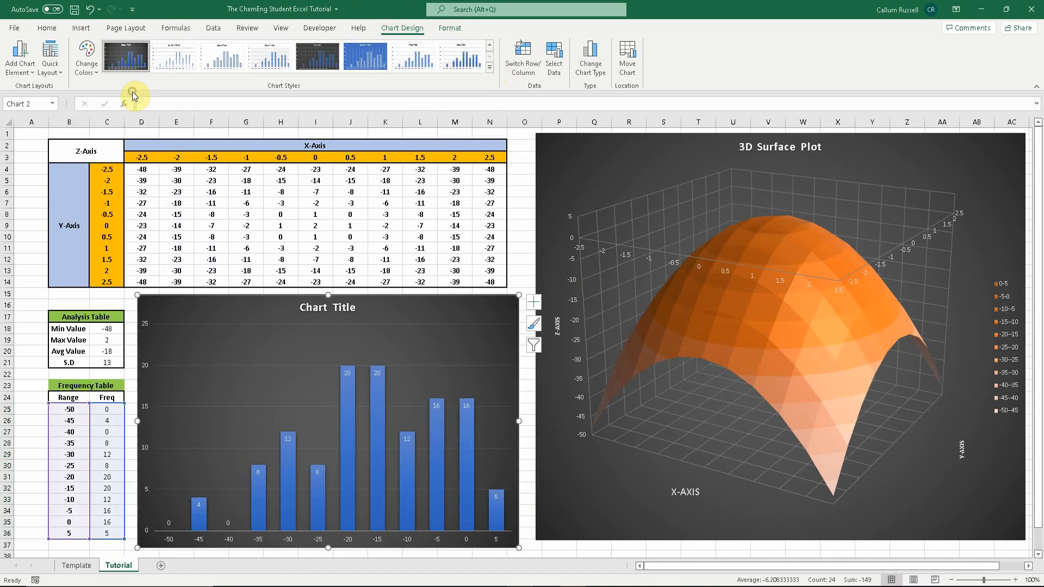
- Set the chart title to "Data Frequency Distrobution"
click(349, 307)
drag(356, 307, 292, 297)
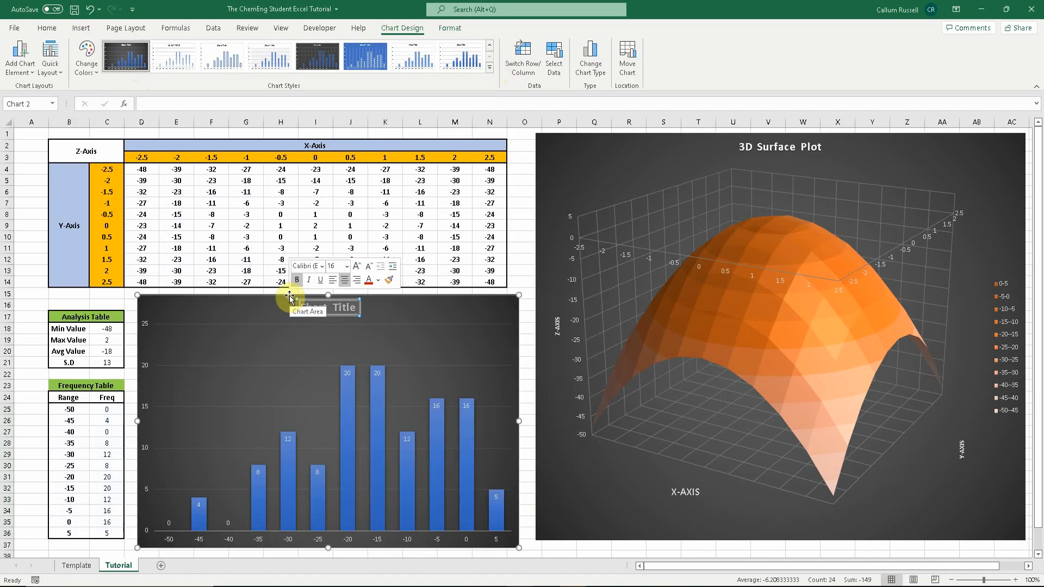
text(Data)
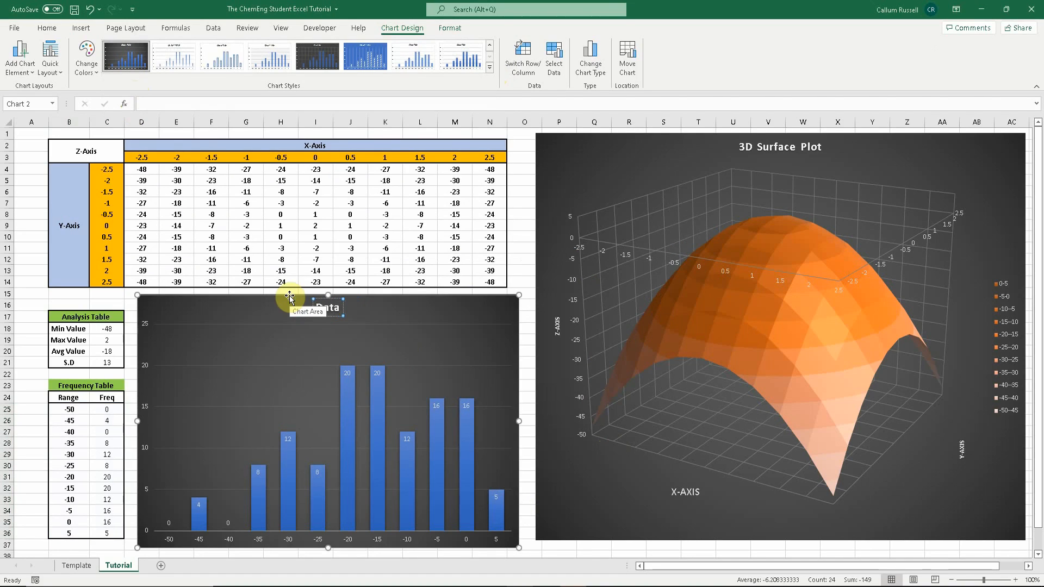
text( Fr)
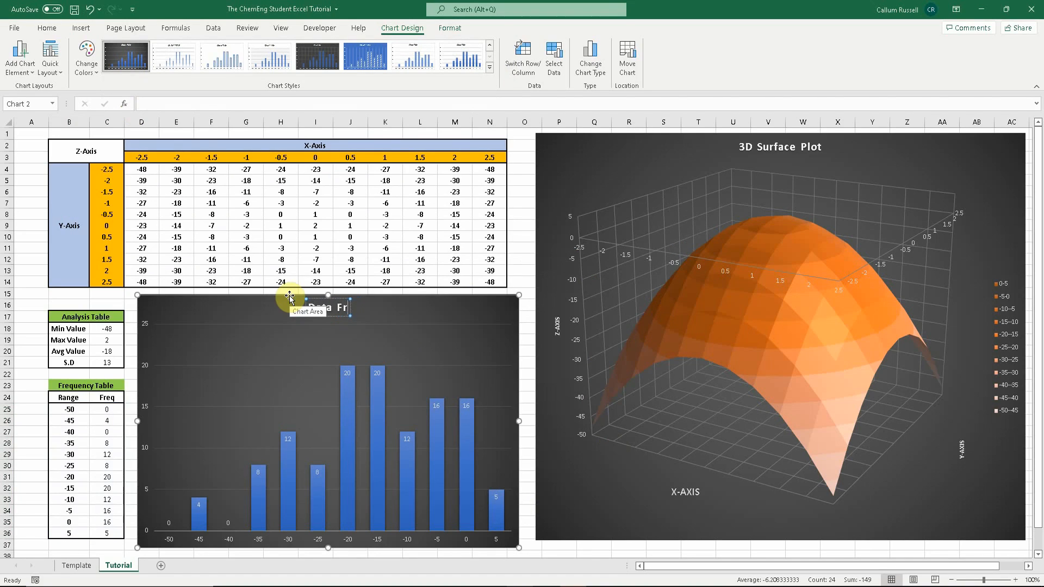
text(equency Distroubto)
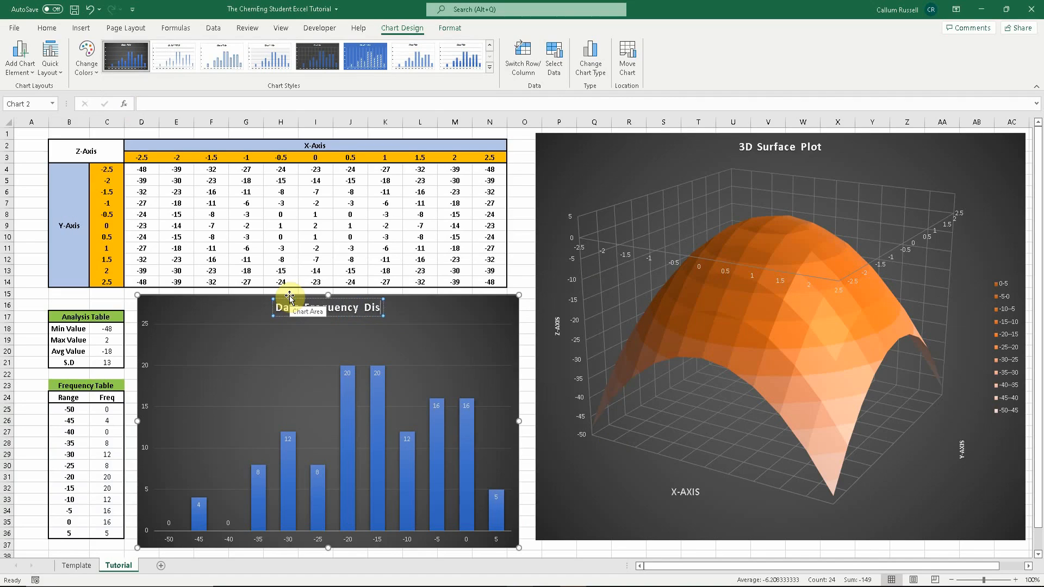
key(BackSpace)
key(BackSpace)
key(BackSpace)
key(BackSpace)
key(BackSpace)
key(BackSpace)
key(BackSpace)
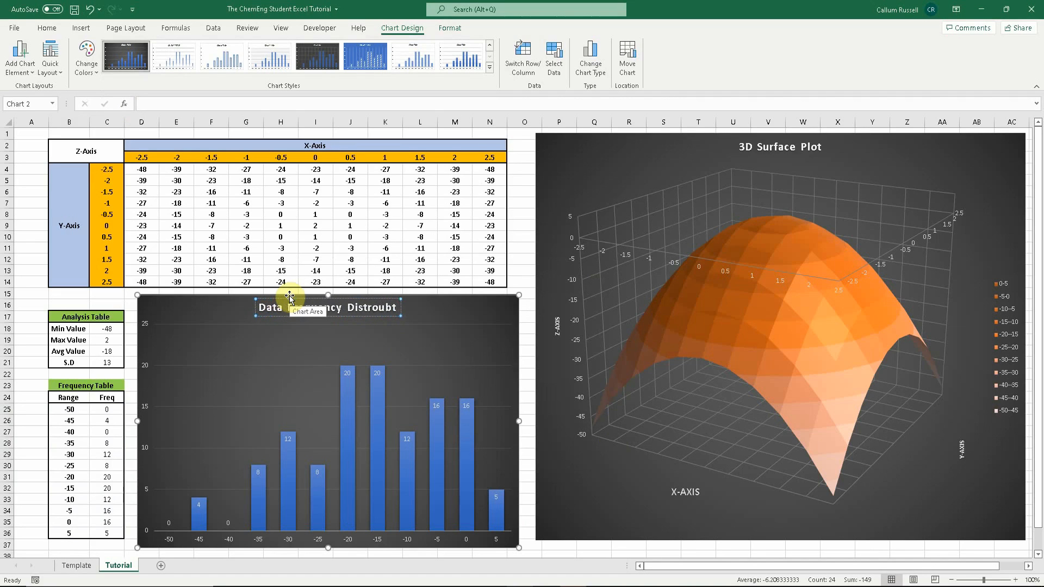
text(troubtuio)
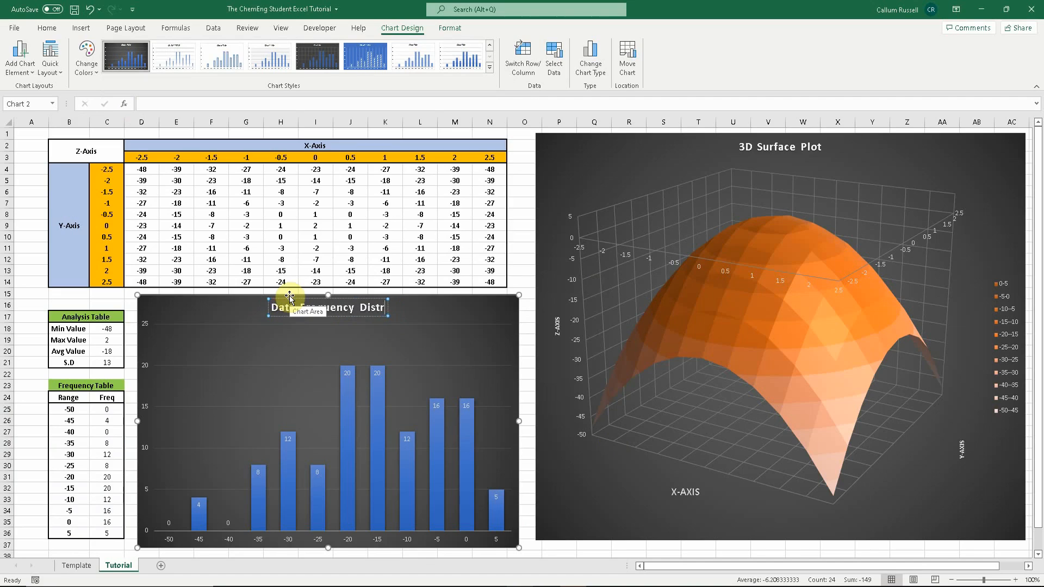
key(BackSpace)
key(BackSpace)
key(BackSpace)
key(BackSpace)
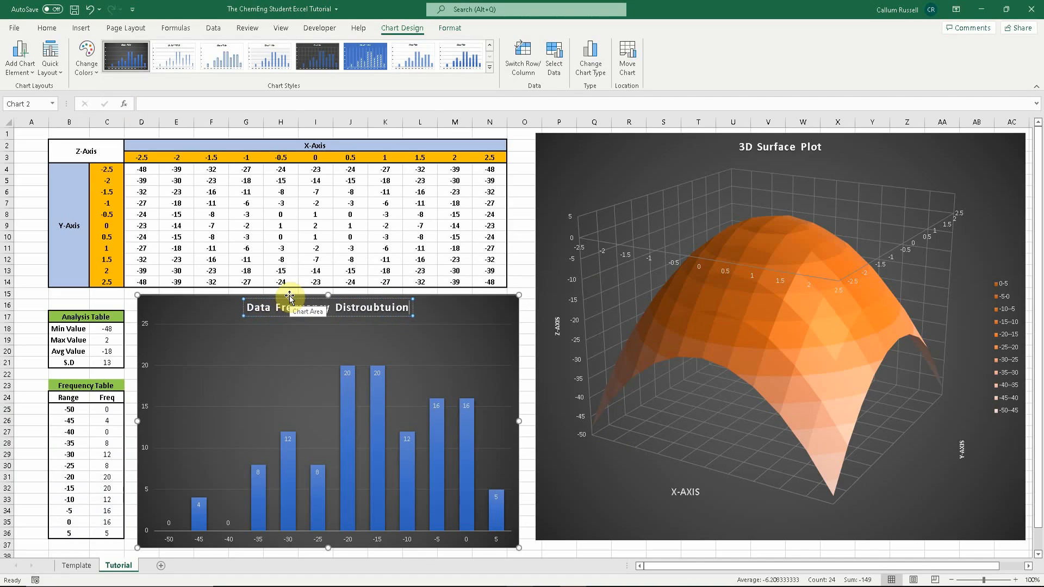
key(BackSpace)
key(BackSpace)
key(BackSpace)
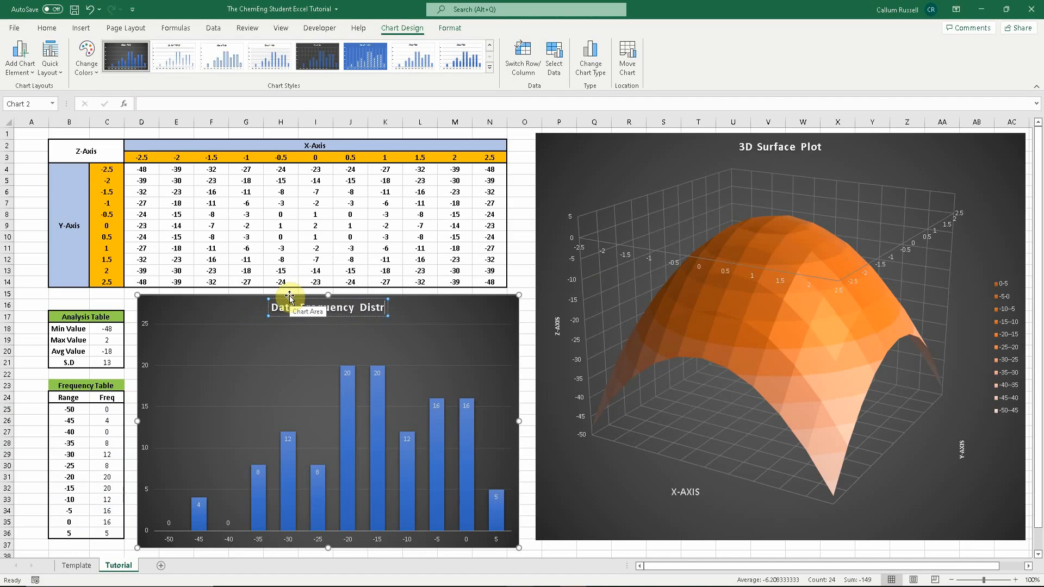
text(obution)
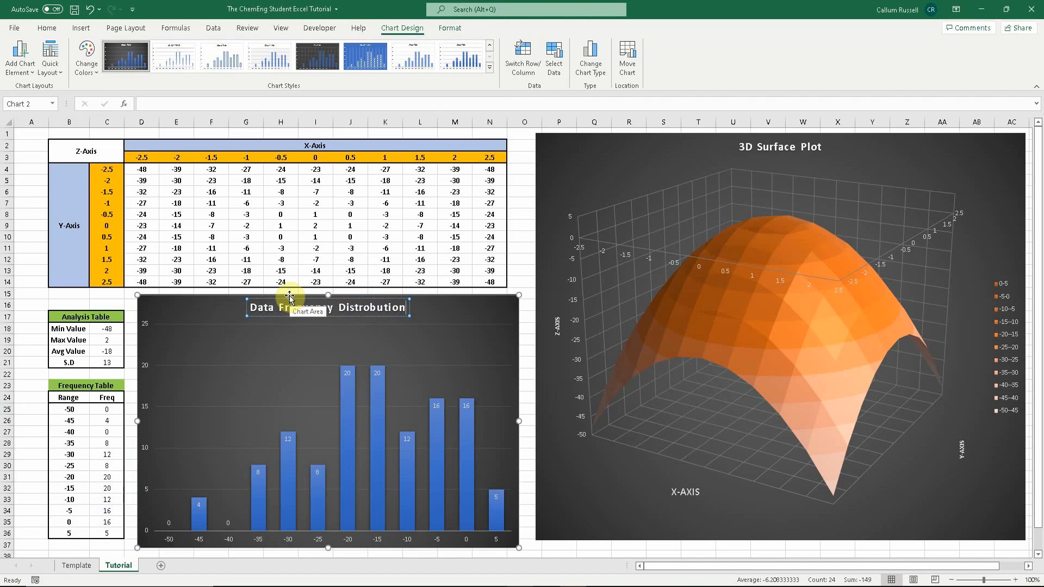
click(429, 315)
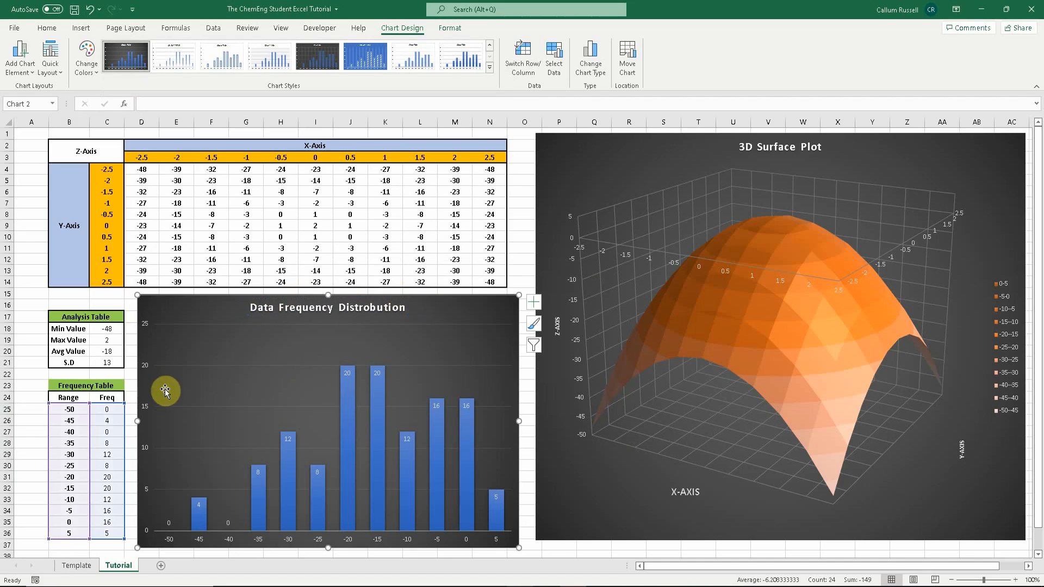
- Add a primary horizontal axis title reading "Data Reange"
click(23, 75)
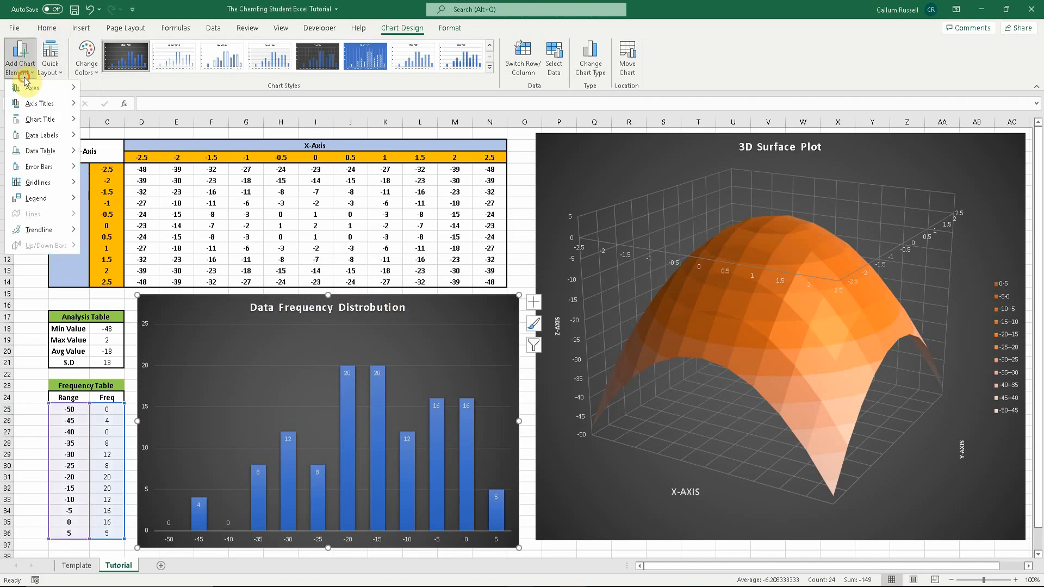
mouse_move(40, 103)
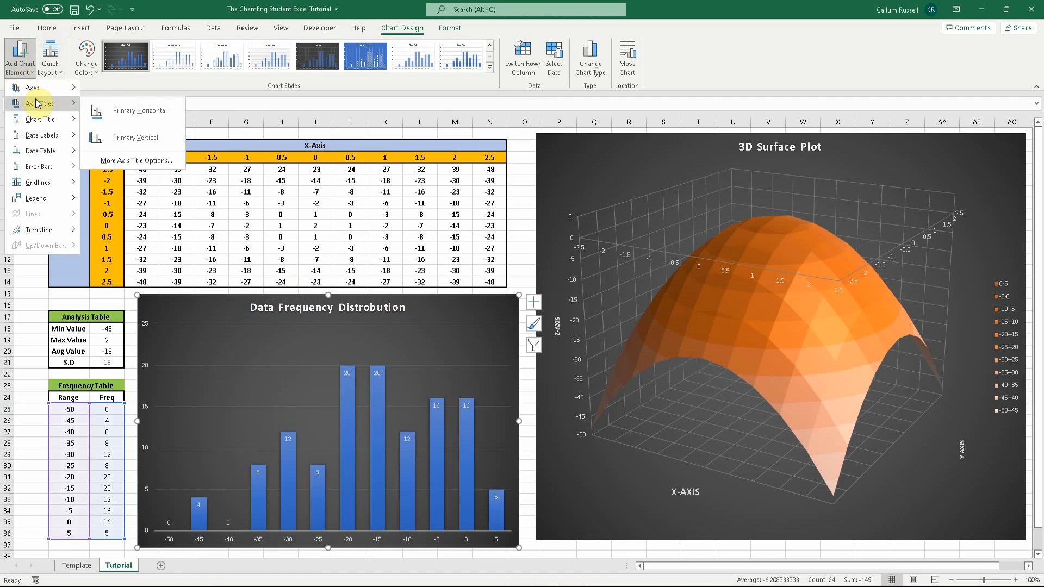
click(109, 104)
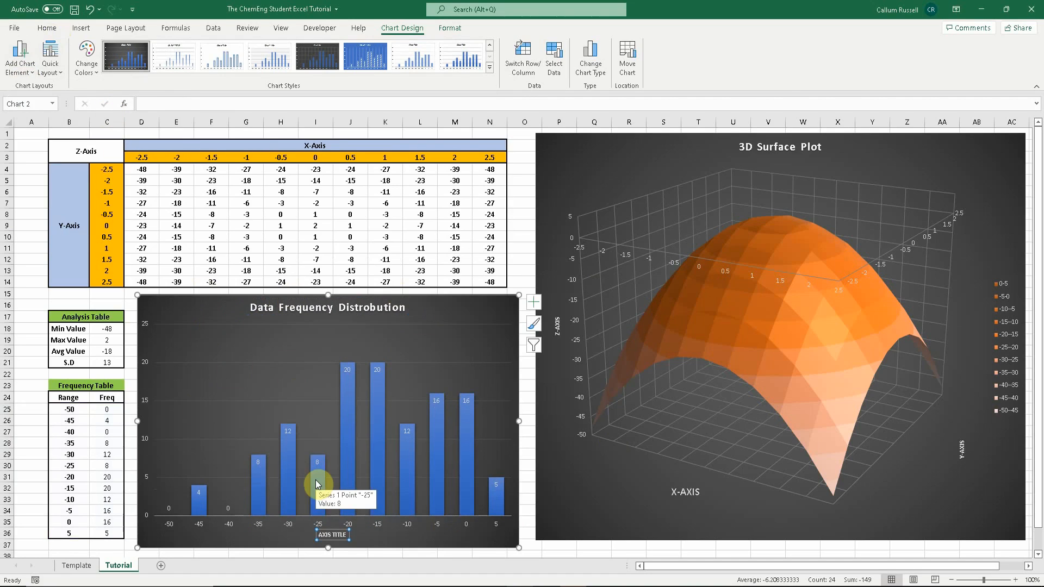
text(D)
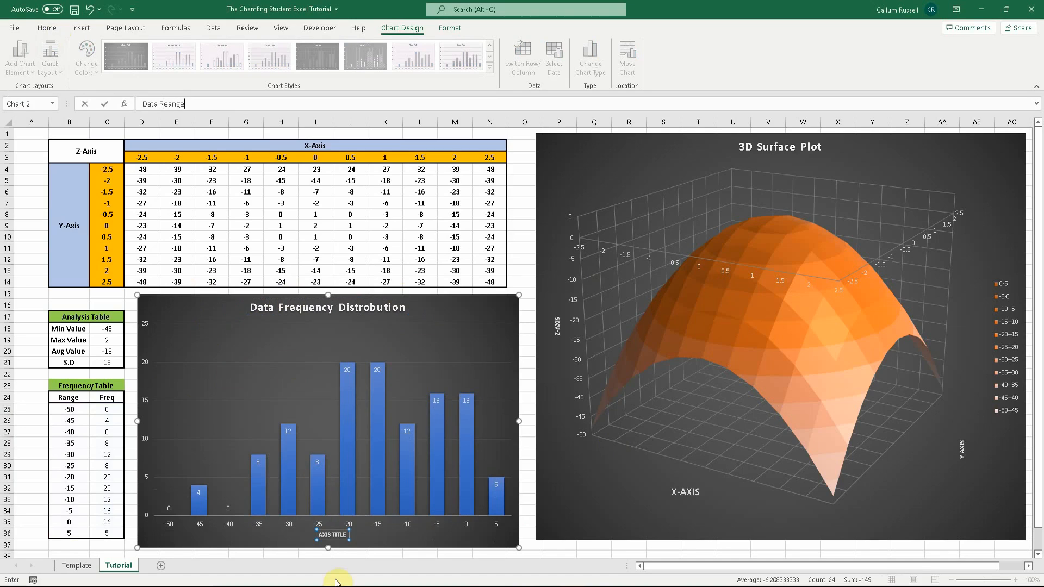
text(ata Reange)
key(Return)
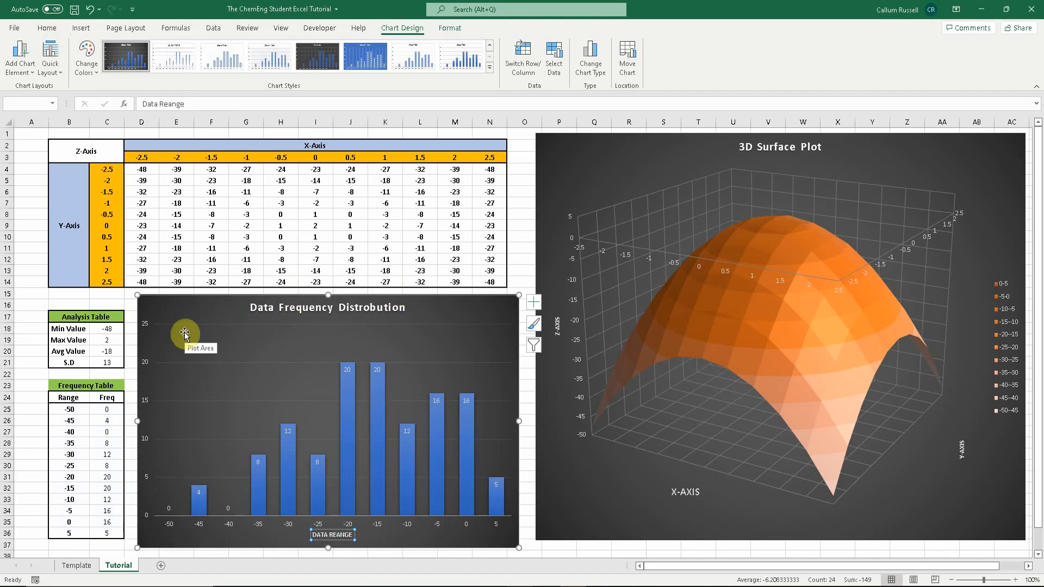
- Add a primary vertical axis title reading "Freq"
click(20, 57)
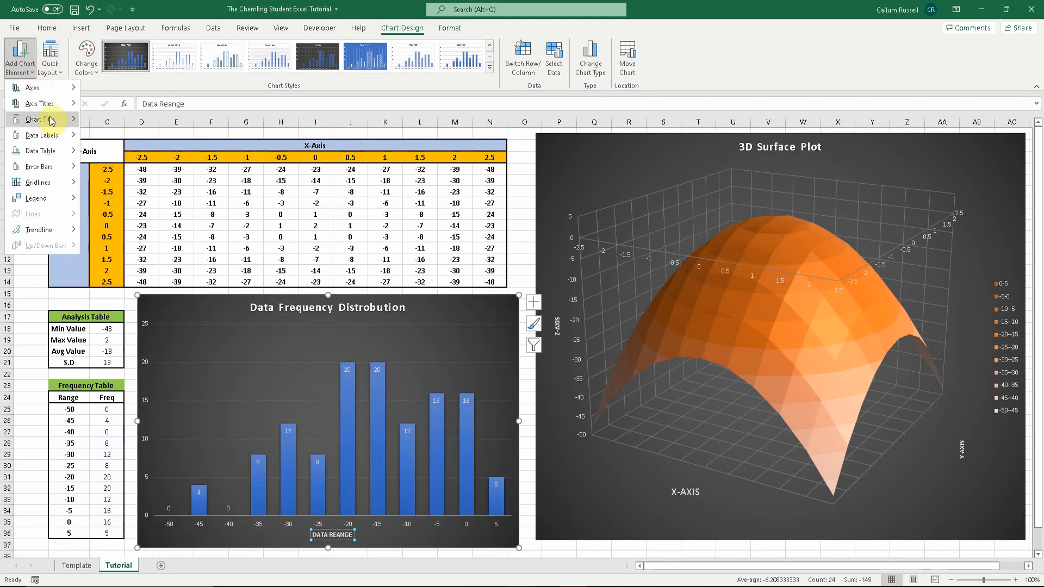
mouse_move(42, 104)
click(96, 138)
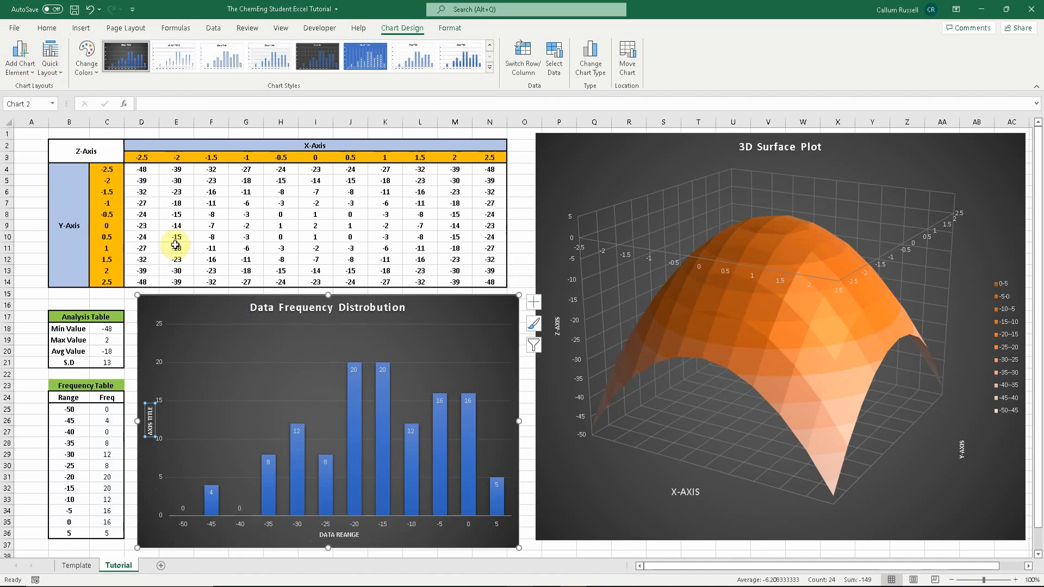
text(Freq)
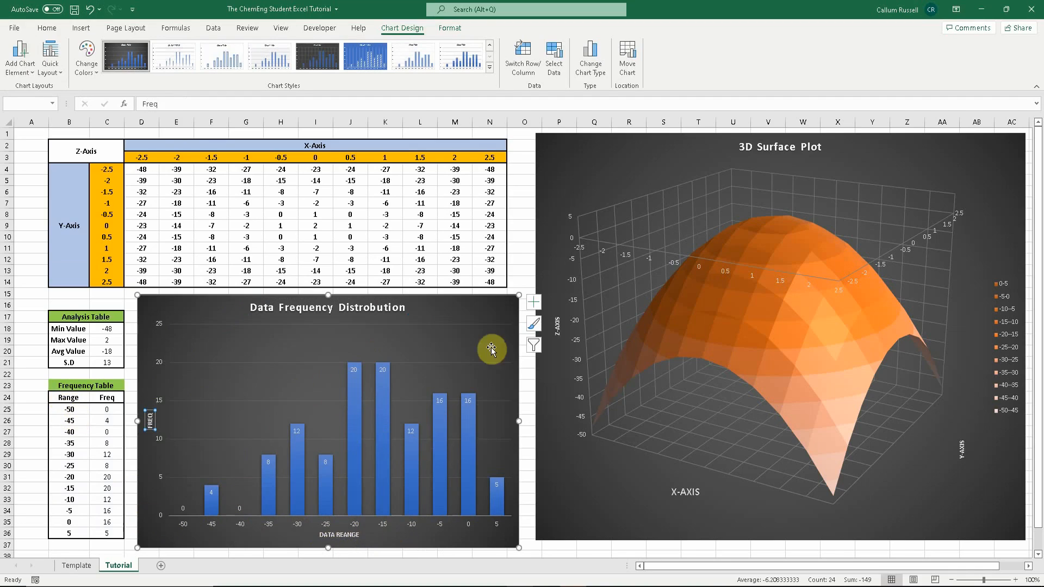
- Compare the Tutorial sheet's layout with the Template sheet
click(528, 280)
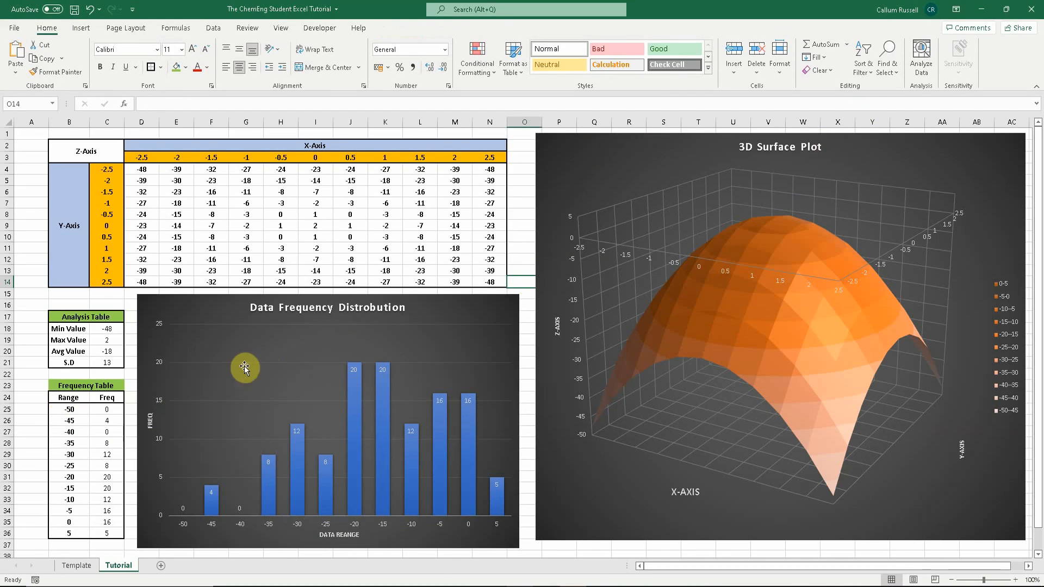
click(107, 384)
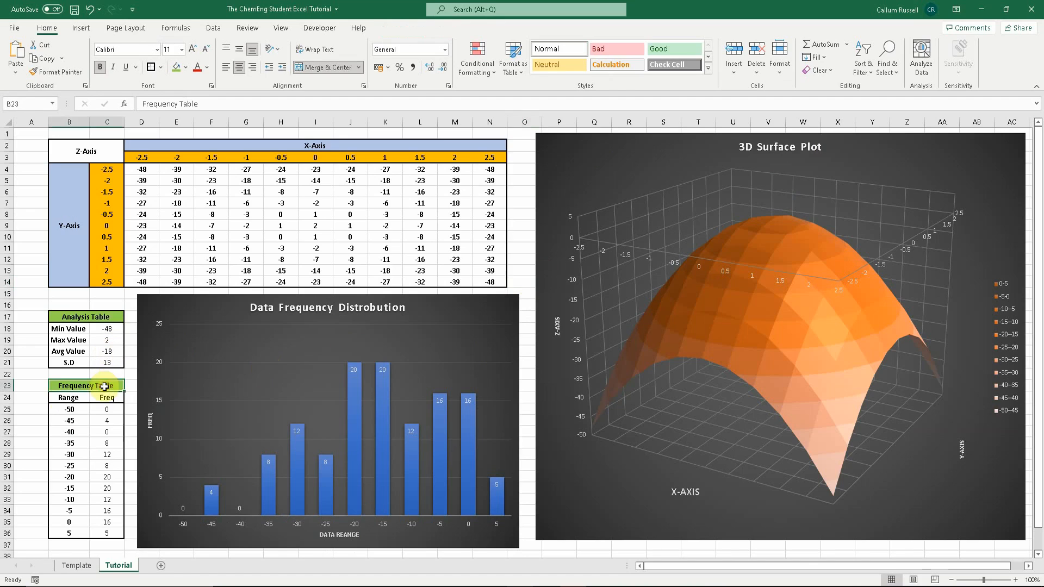
click(151, 69)
click(75, 565)
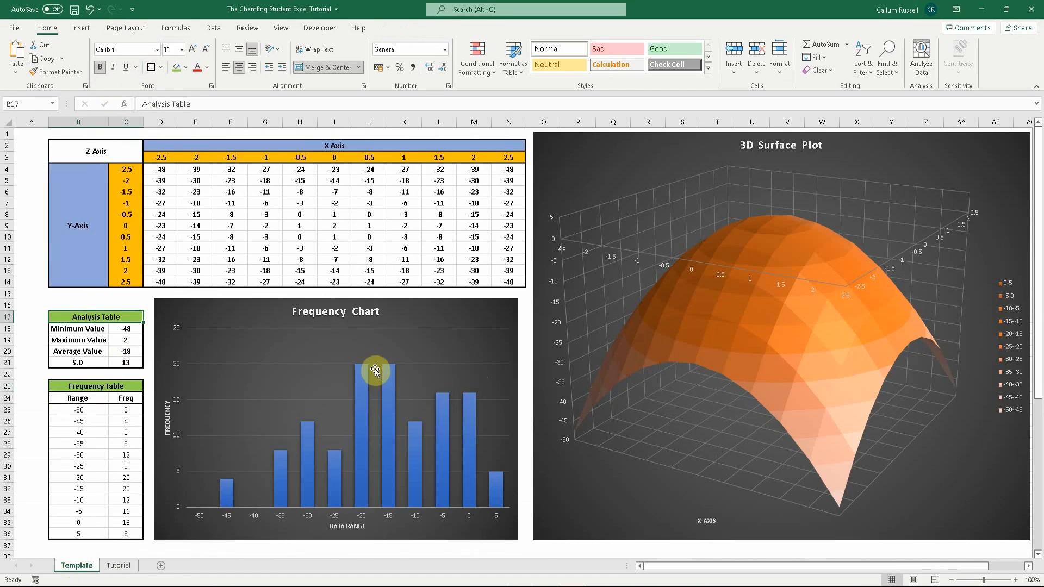
click(121, 566)
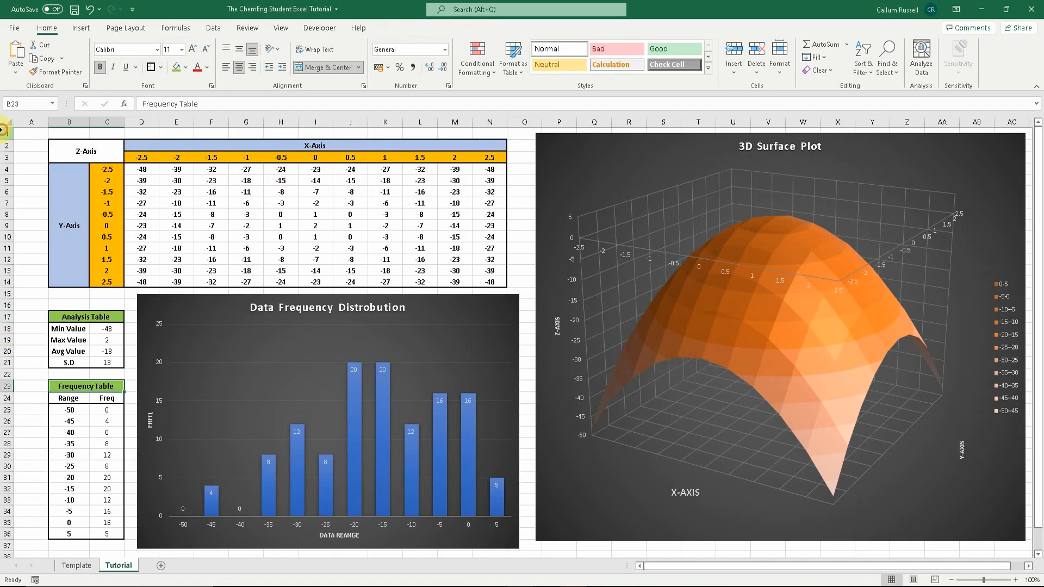
- Fill row 1 and the columns right of the grid with a white background to hide gridlines
click(7, 130)
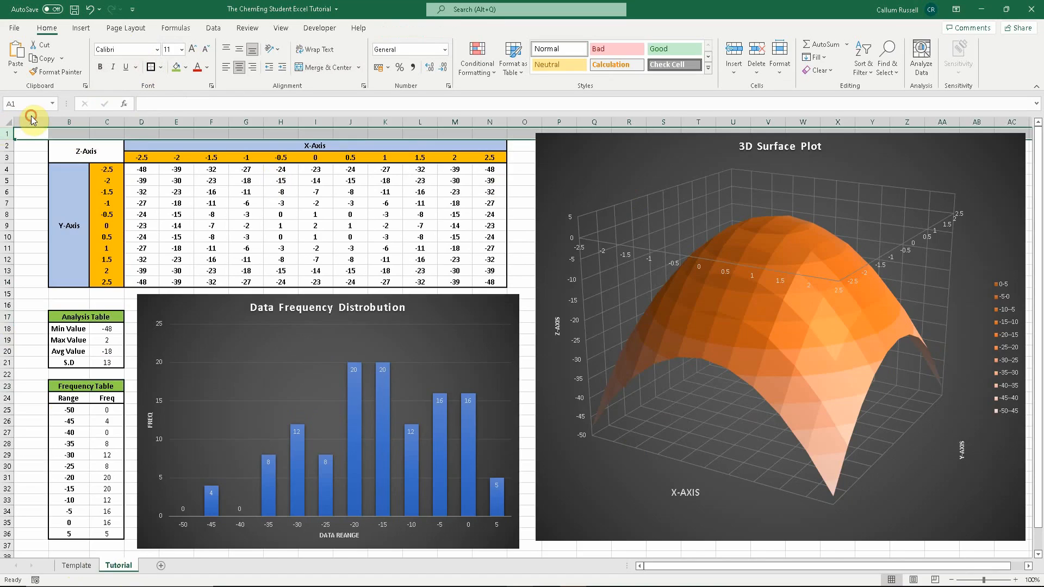
ctrl+click(31, 122)
drag(511, 128, 1040, 142)
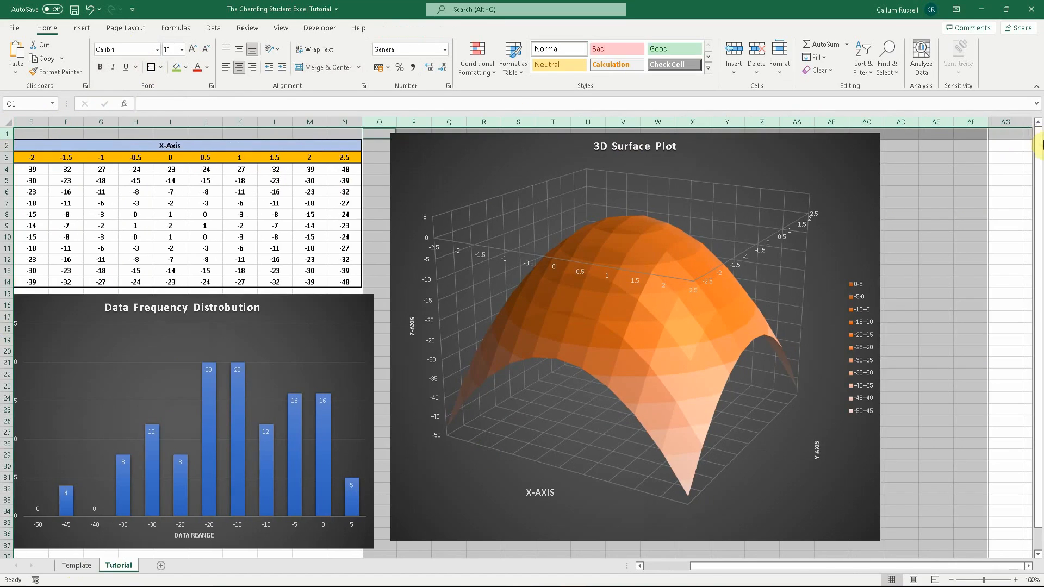
click(186, 68)
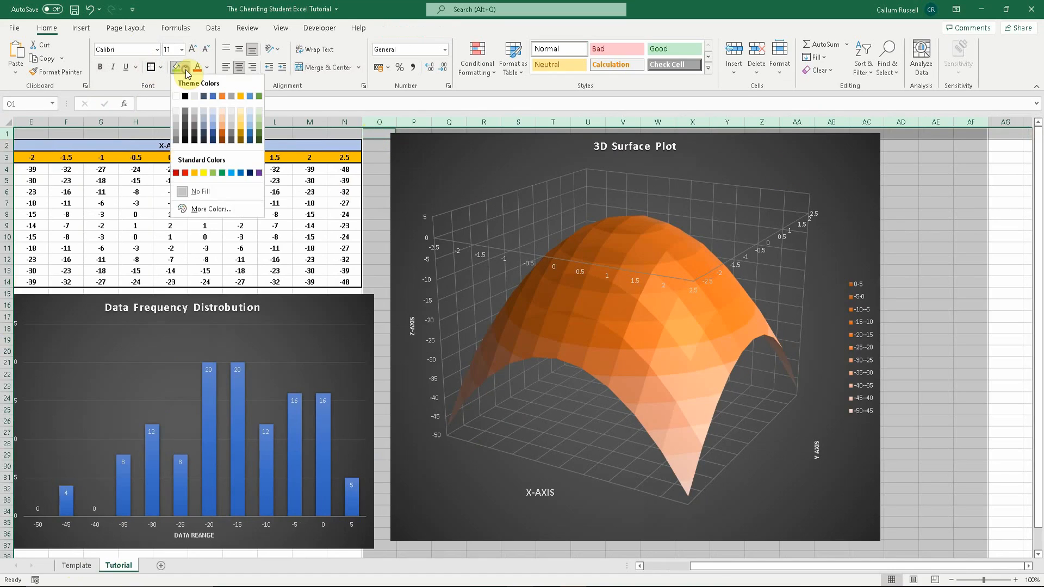
click(181, 101)
- Apply the same white fill to rows 15–16, row 22 and rows 37–45
drag(729, 566, 725, 571)
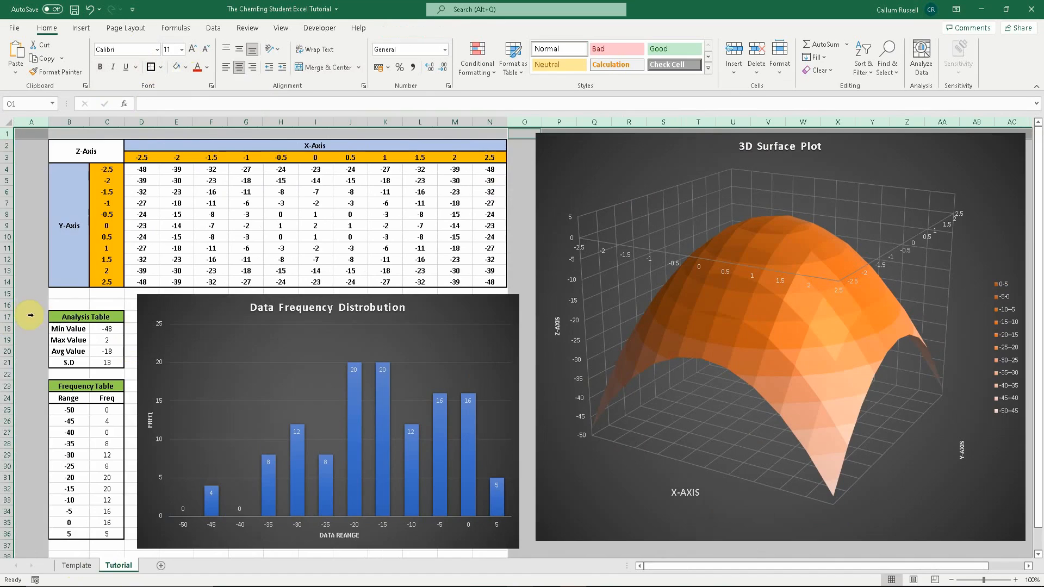
click(9, 295)
drag(9, 294, 8, 305)
ctrl+click(5, 377)
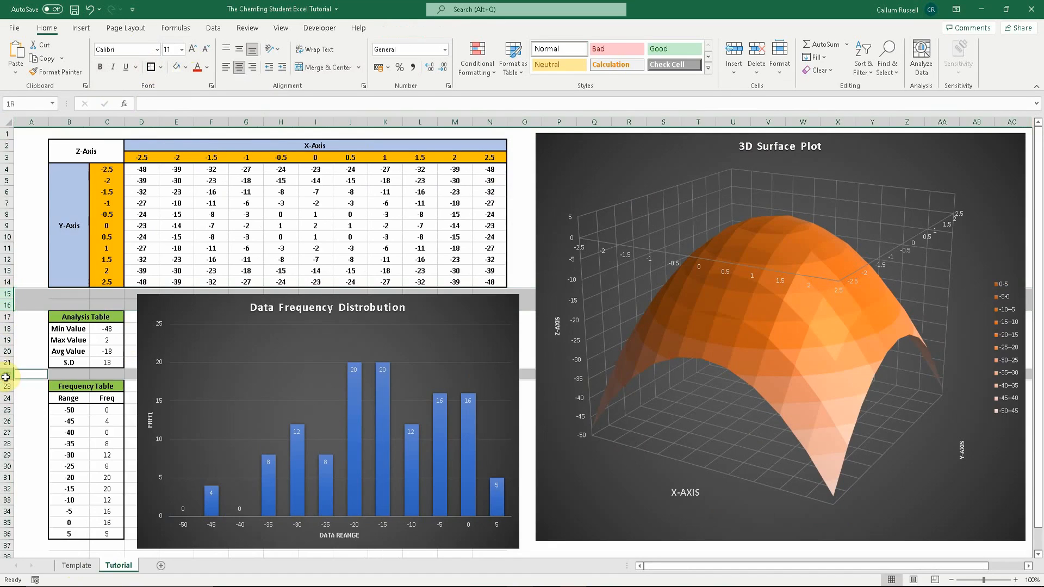
drag(5, 546, 5, 418)
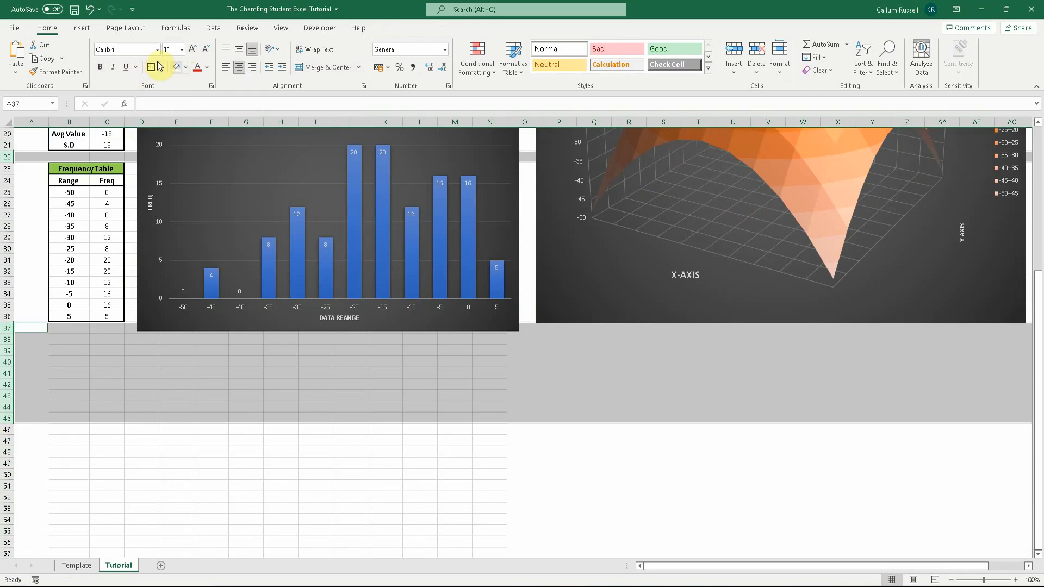
click(176, 67)
- Fill the cells around and beneath the two charts with the same white fill
scroll(210, 403, up, 6)
drag(135, 292, 1025, 490)
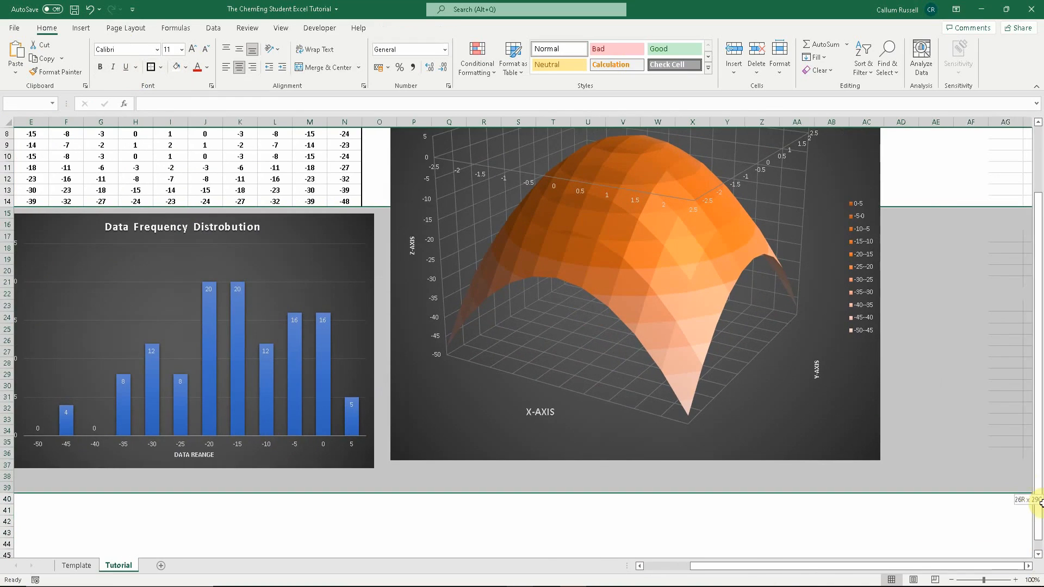
click(175, 74)
scroll(624, 480, up, 3)
click(516, 204)
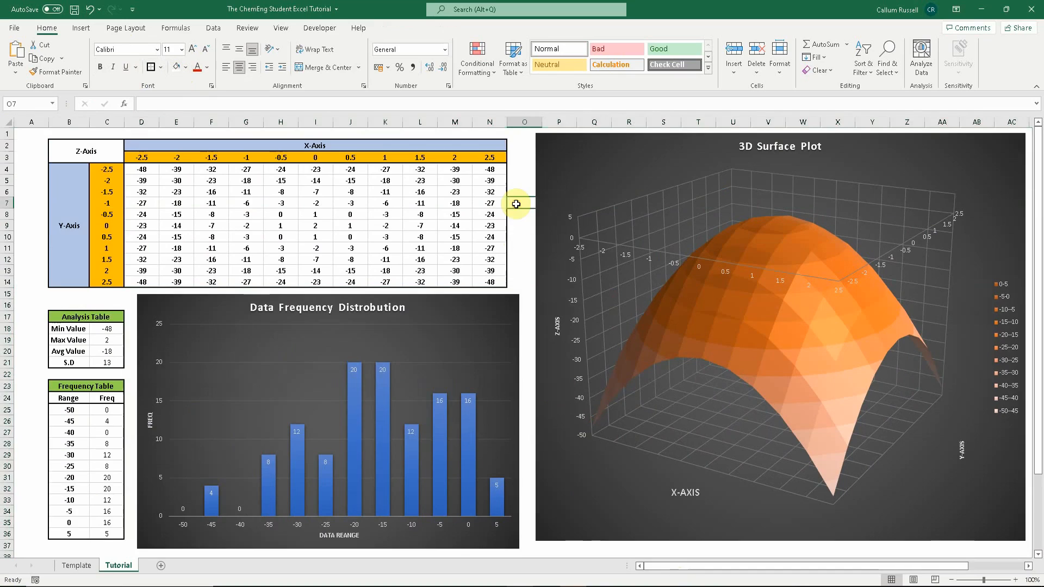